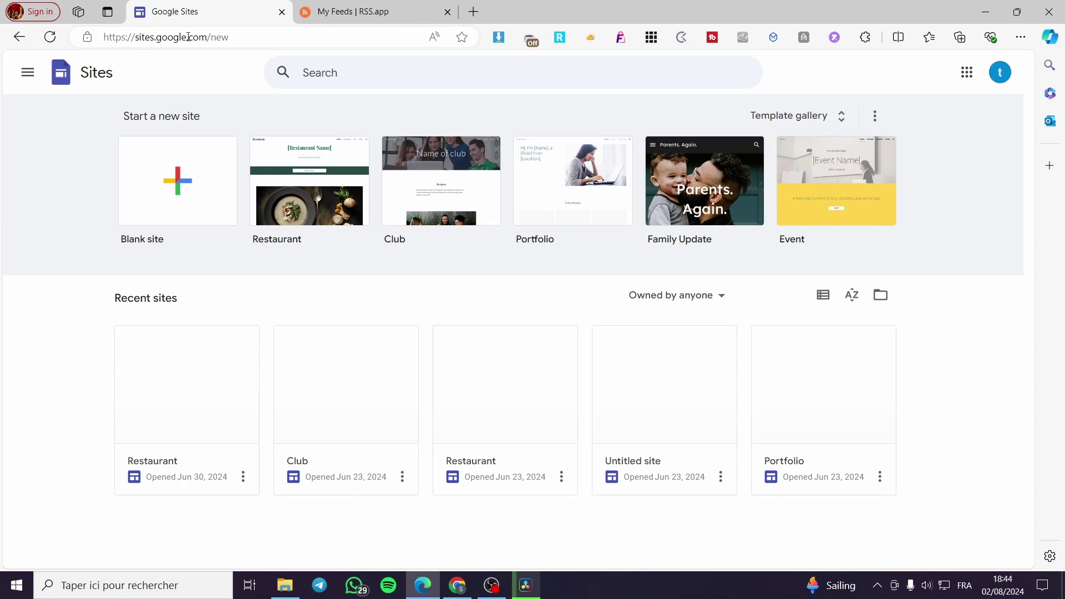
- Create a new blank site and begin adding a site logo
{"action": "left_click", "coordinate": [179, 189]}
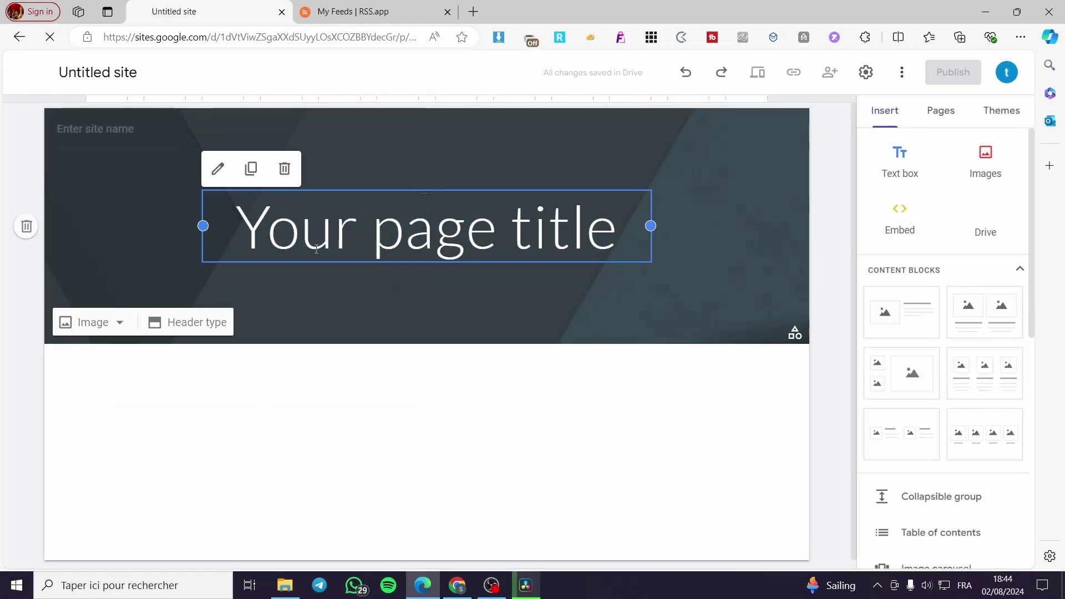
{"action": "left_click", "coordinate": [95, 128]}
- Insert the portrait photo from Google Drive Recent as the site logo, then close Settings
{"action": "left_click", "coordinate": [104, 165]}
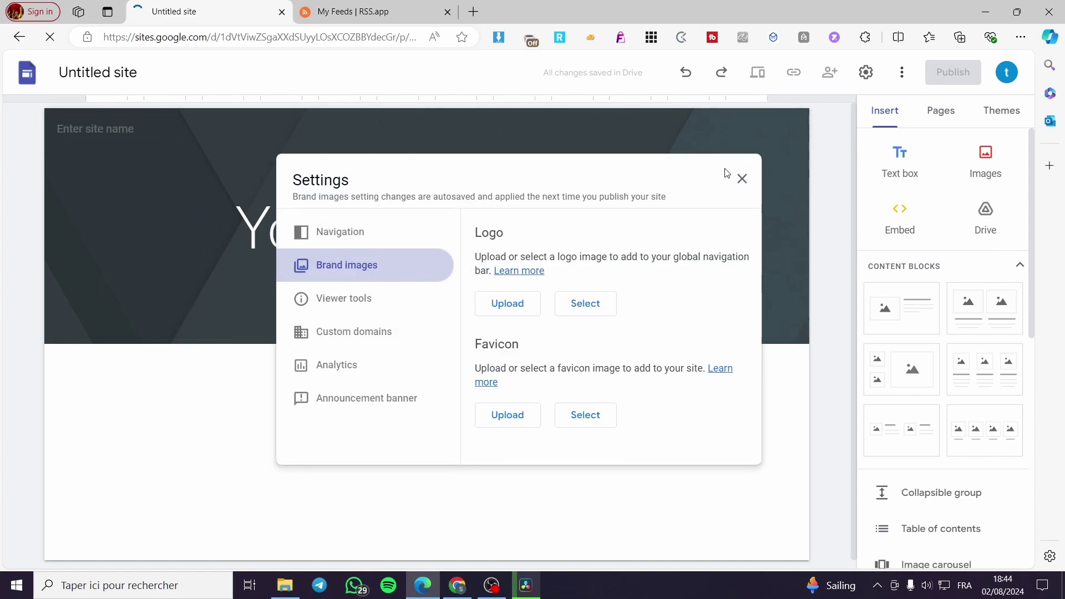
{"action": "left_click", "coordinate": [580, 314]}
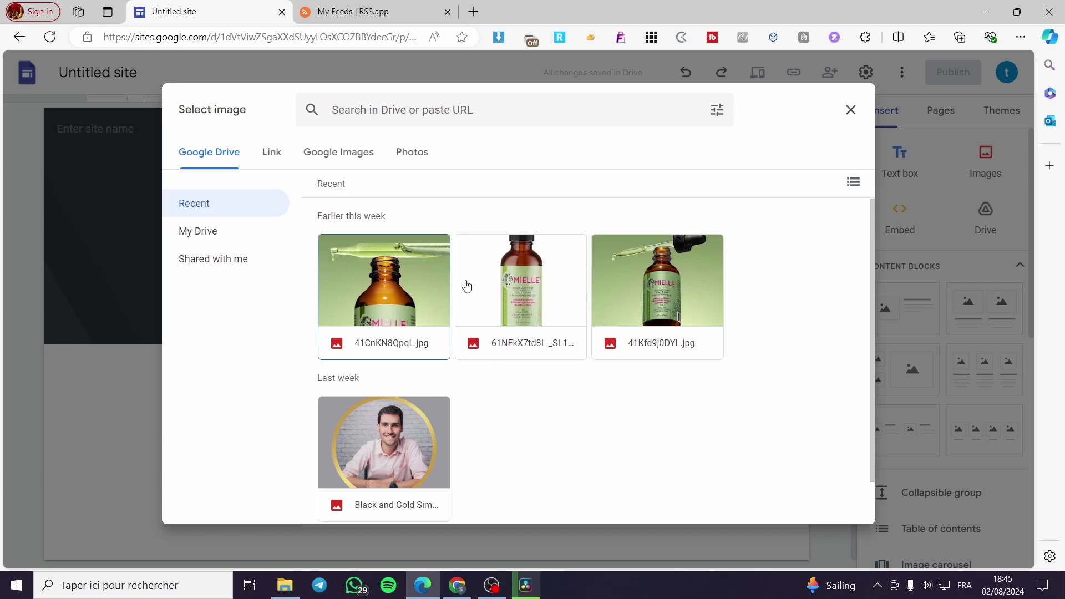
{"action": "left_click", "coordinate": [292, 157]}
{"action": "left_click", "coordinate": [308, 155]}
{"action": "left_click", "coordinate": [230, 161]}
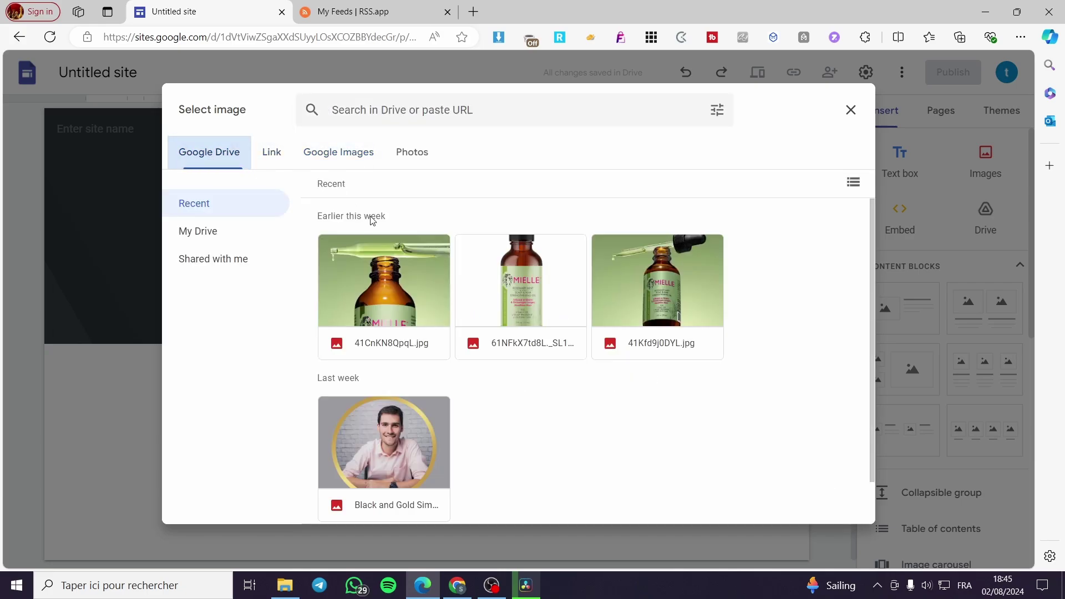
{"action": "left_click", "coordinate": [209, 232]}
{"action": "left_click", "coordinate": [220, 210]}
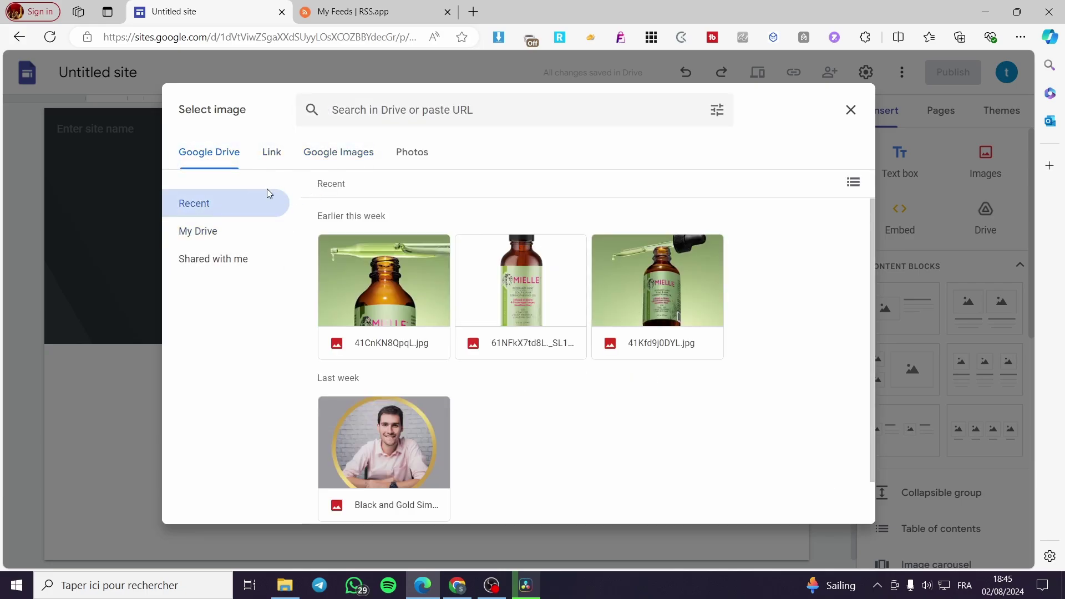
{"action": "left_click", "coordinate": [408, 431]}
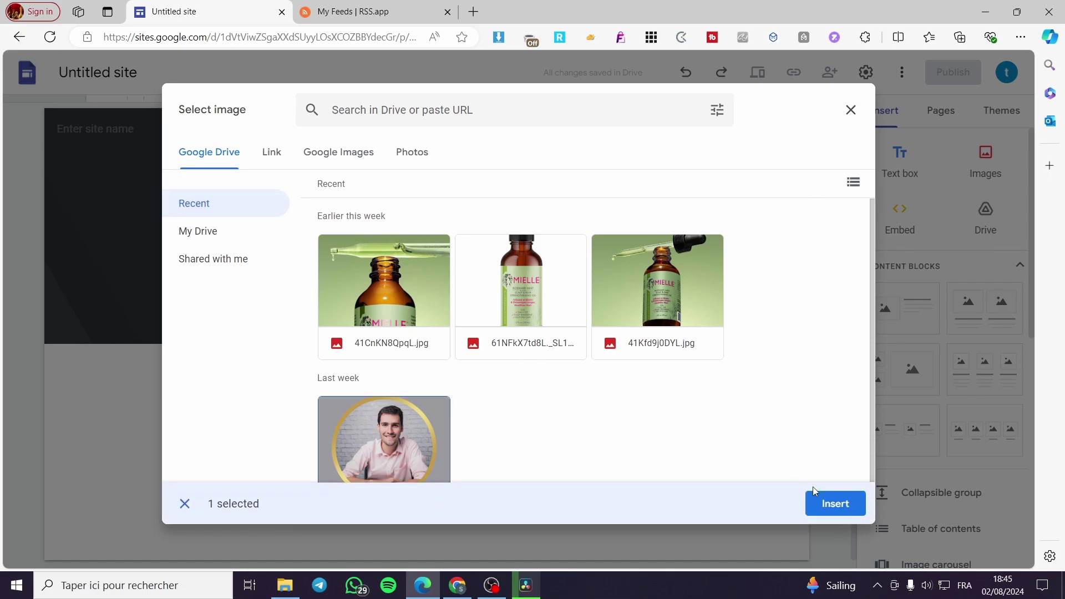
{"action": "left_click", "coordinate": [834, 518]}
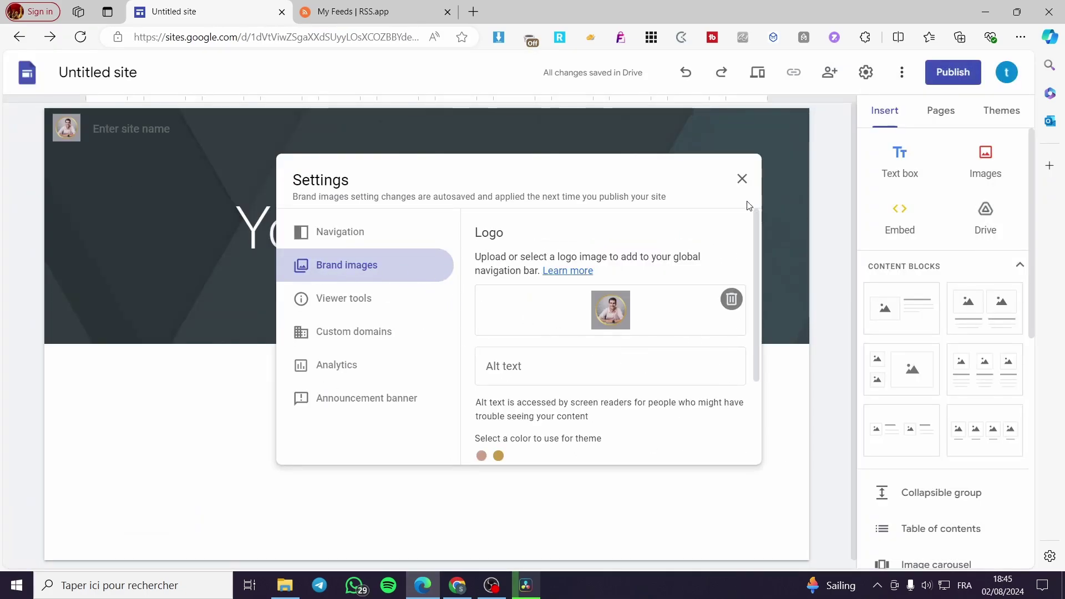
{"action": "left_click", "coordinate": [743, 179]}
- Replace the placeholder page title with 'Your Favorite News Website'
{"action": "left_click_drag", "start_coordinate": [607, 239], "coordinate": [207, 233]}
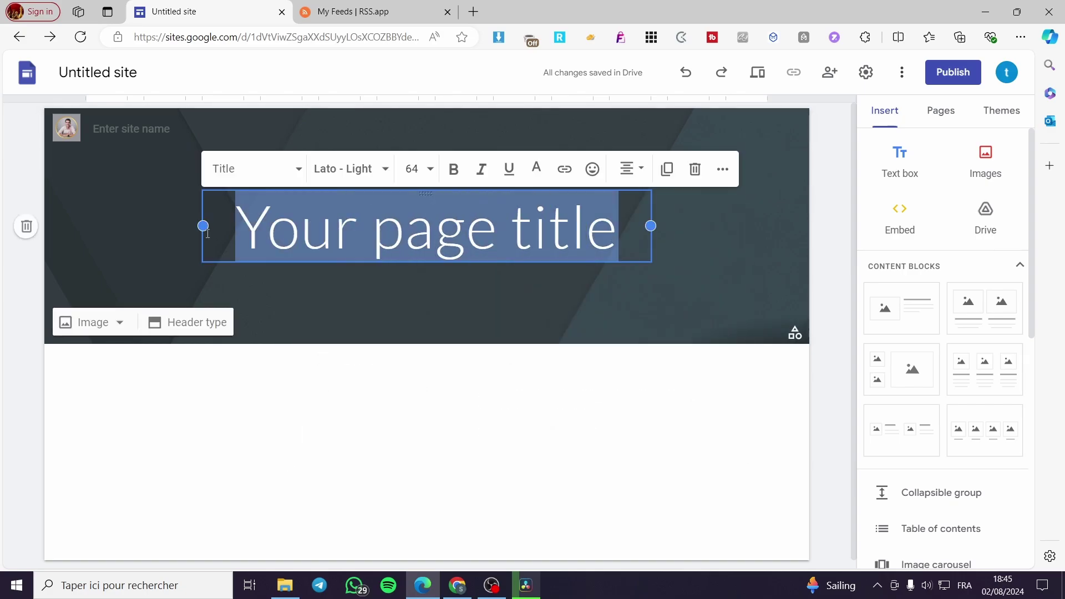
{"action": "type", "text": "Ne"}
{"action": "key", "text": "BackSpace"}
{"action": "key", "text": "BackSpace"}
{"action": "type", "text": "Your "}
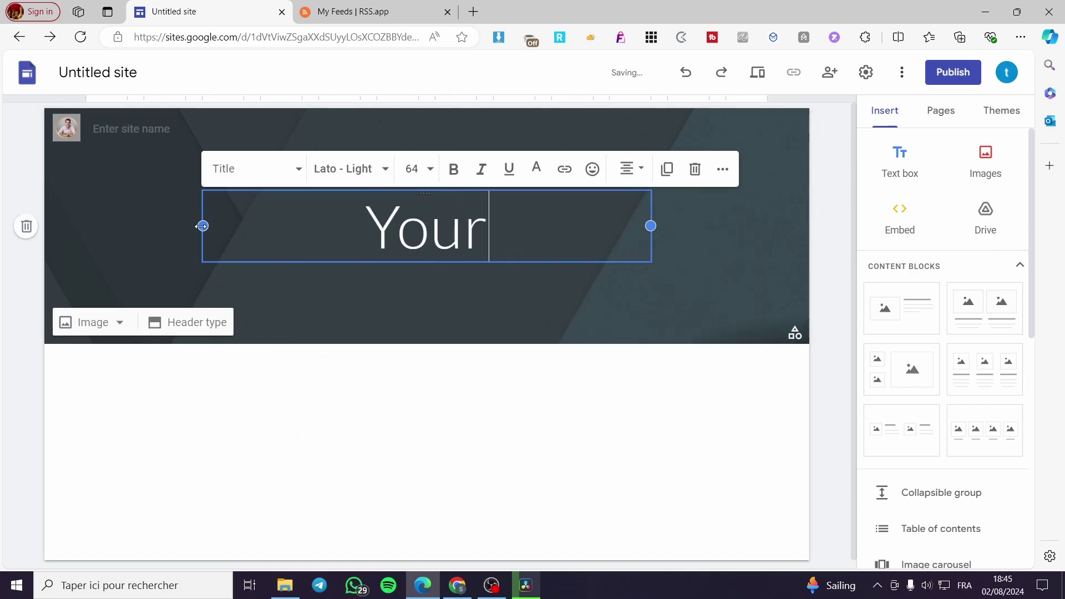
{"action": "type", "text": "f"}
{"action": "key", "text": "BackSpace"}
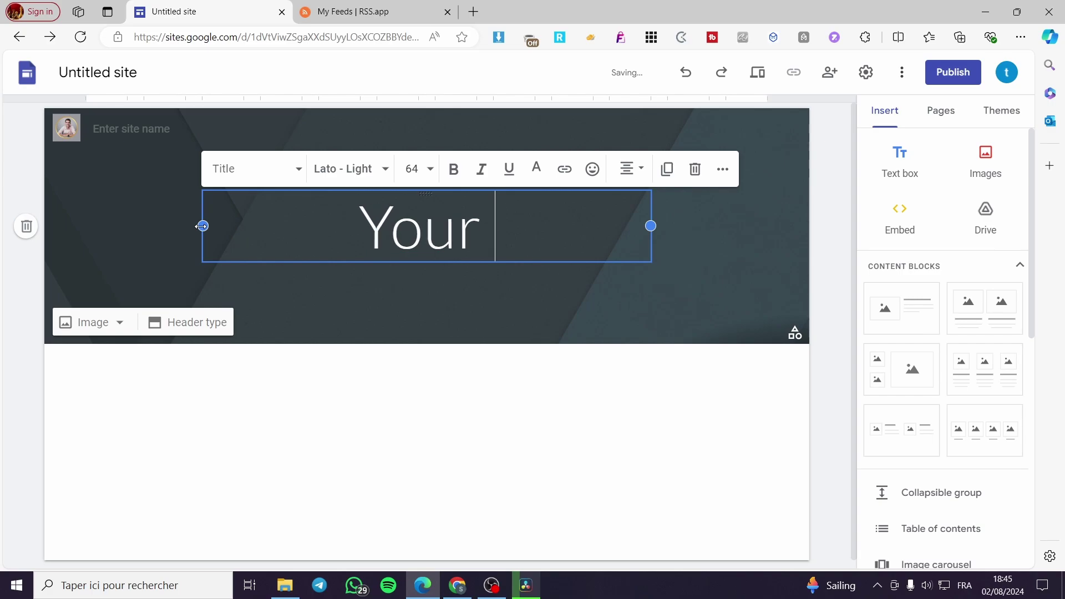
{"action": "type", "text": "Favori"}
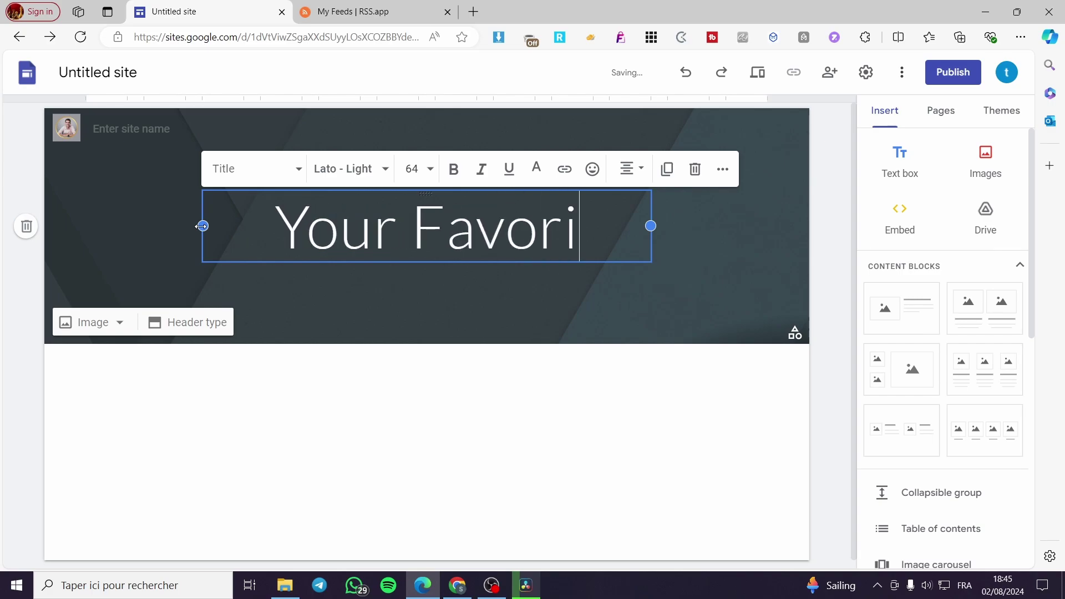
{"action": "type", "text": "te N"}
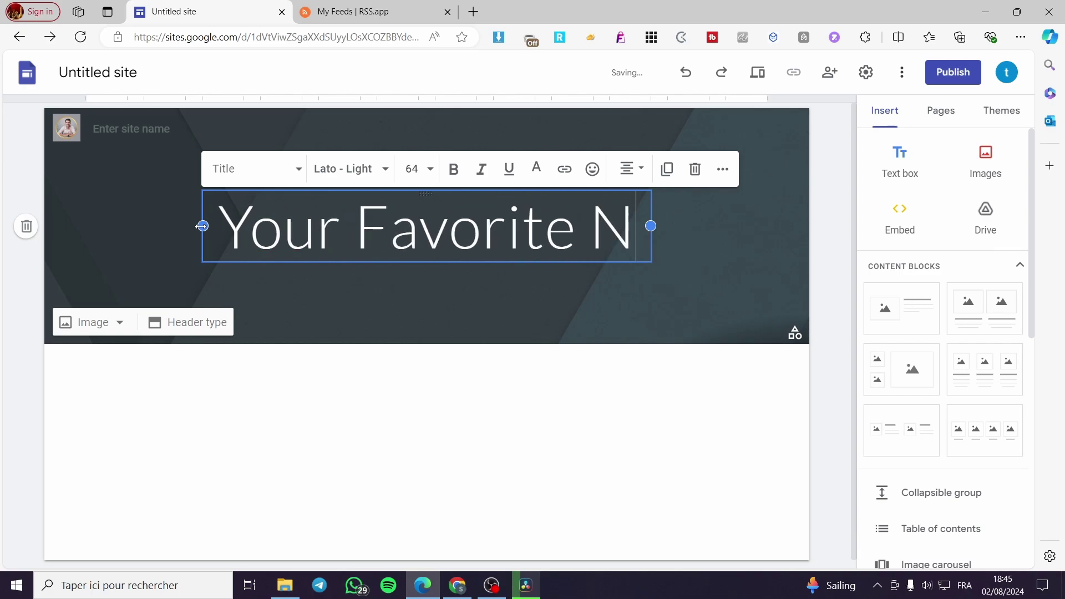
{"action": "type", "text": "ews W"}
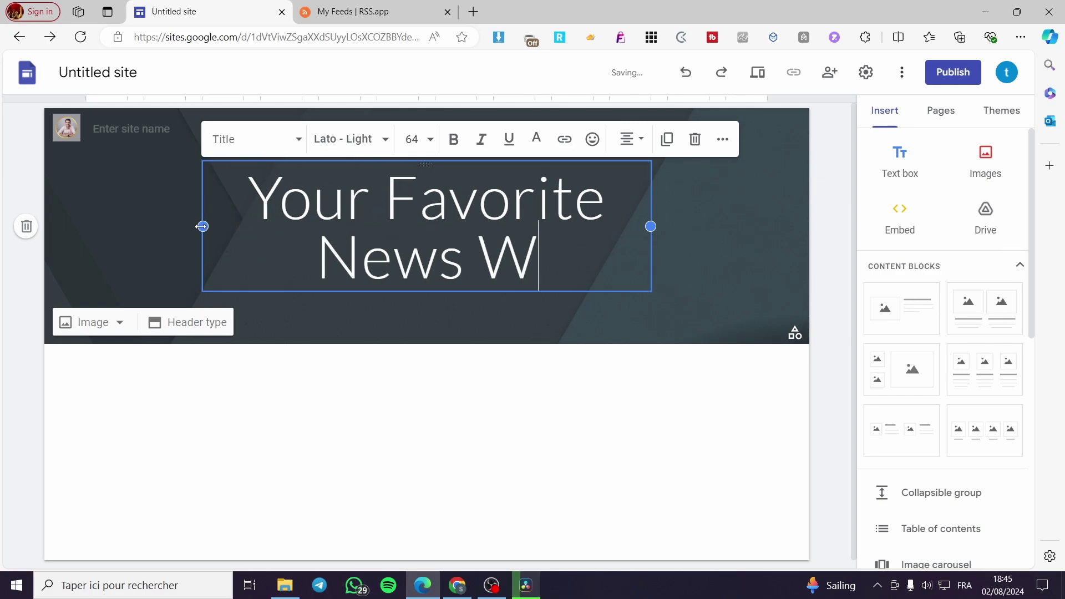
{"action": "type", "text": "ebsite"}
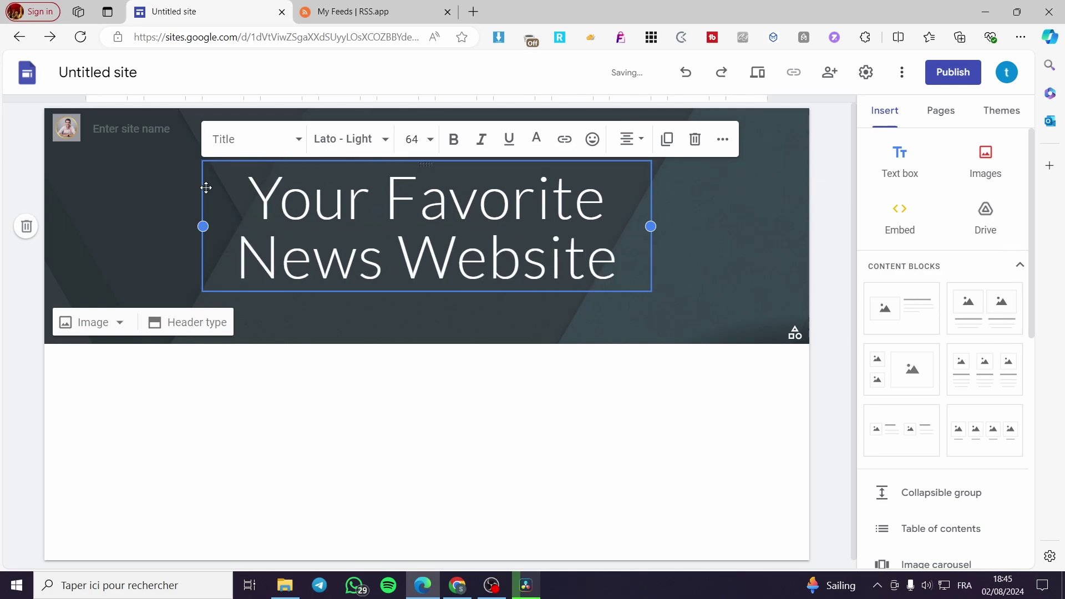
{"action": "left_click", "coordinate": [700, 274]}
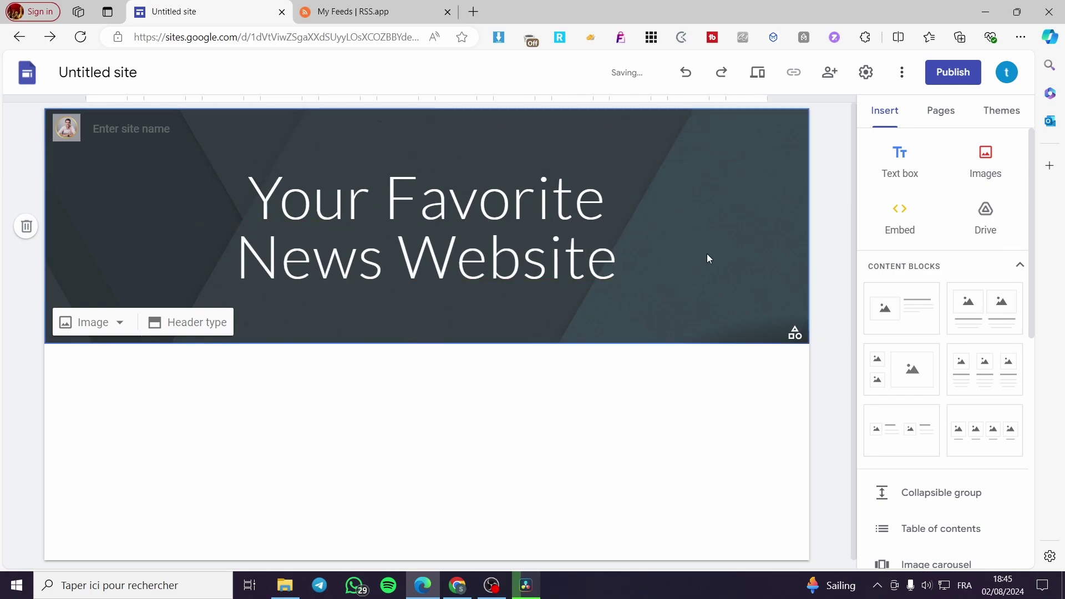
- Preview the Aristotle and Diplomat themes, then apply the Level theme
{"action": "left_click", "coordinate": [789, 335]}
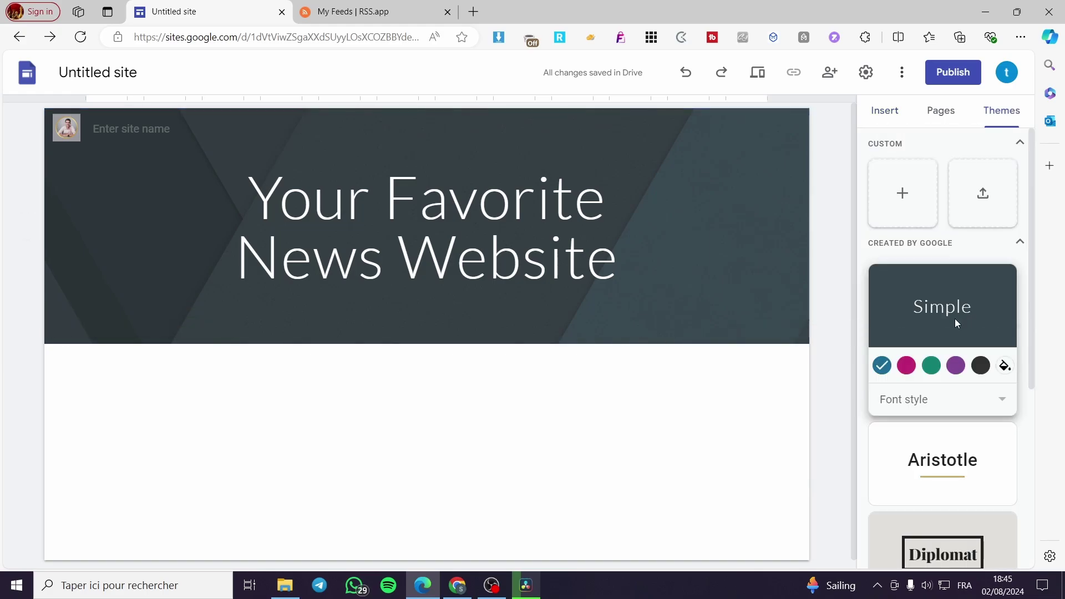
{"action": "scroll", "coordinate": [983, 437], "scroll_direction": "down", "scroll_amount": 2}
{"action": "left_click", "coordinate": [998, 412]}
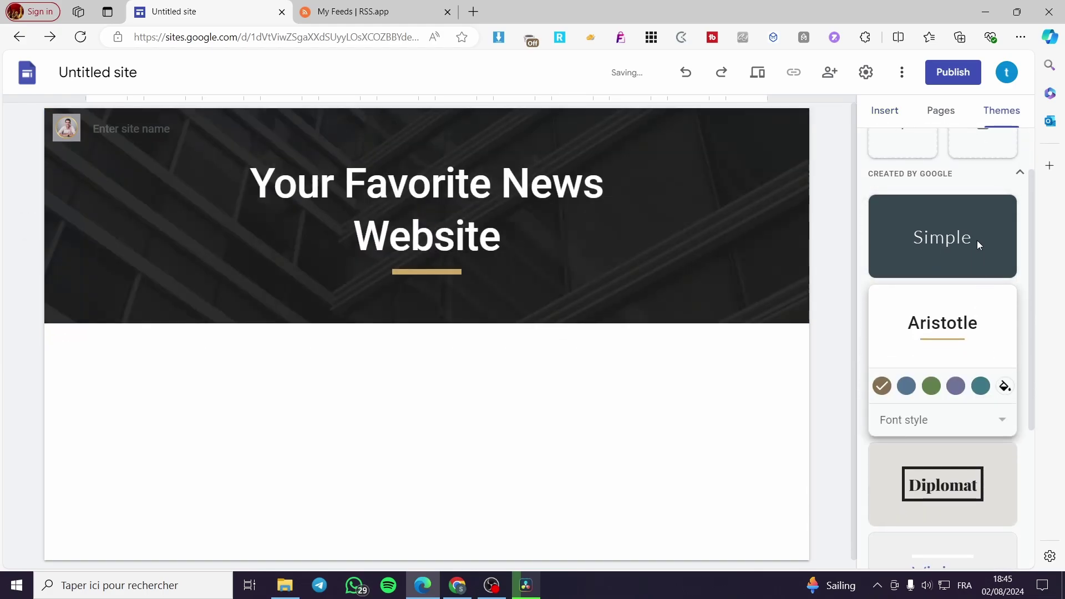
{"action": "left_click", "coordinate": [976, 241]}
{"action": "left_click", "coordinate": [977, 508]}
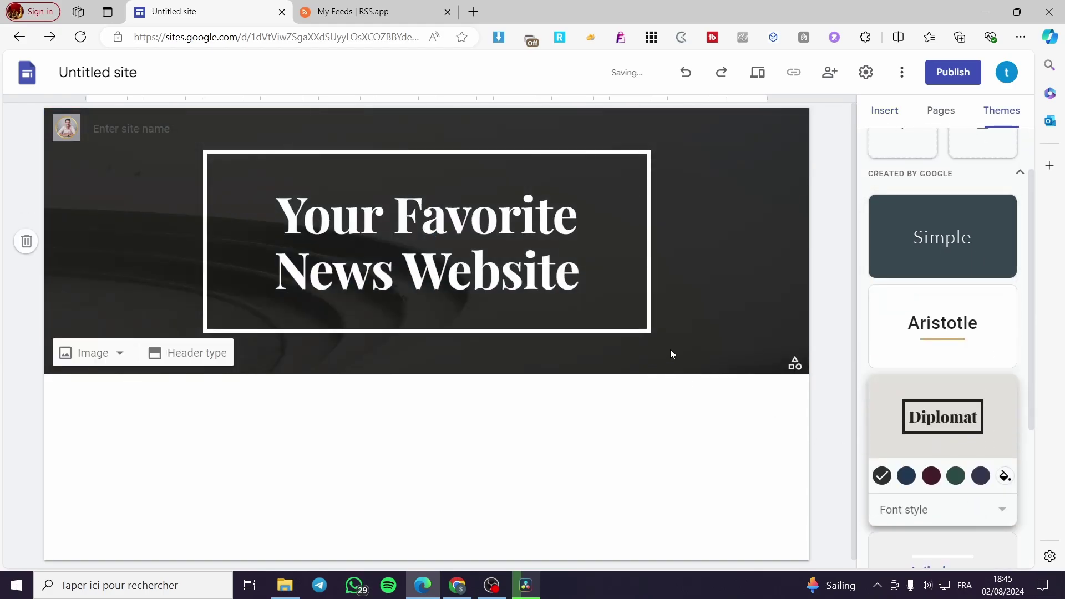
{"action": "scroll", "coordinate": [1013, 491], "scroll_direction": "down", "scroll_amount": 2}
{"action": "scroll", "coordinate": [978, 461], "scroll_direction": "down", "scroll_amount": 2}
{"action": "left_click", "coordinate": [979, 459]}
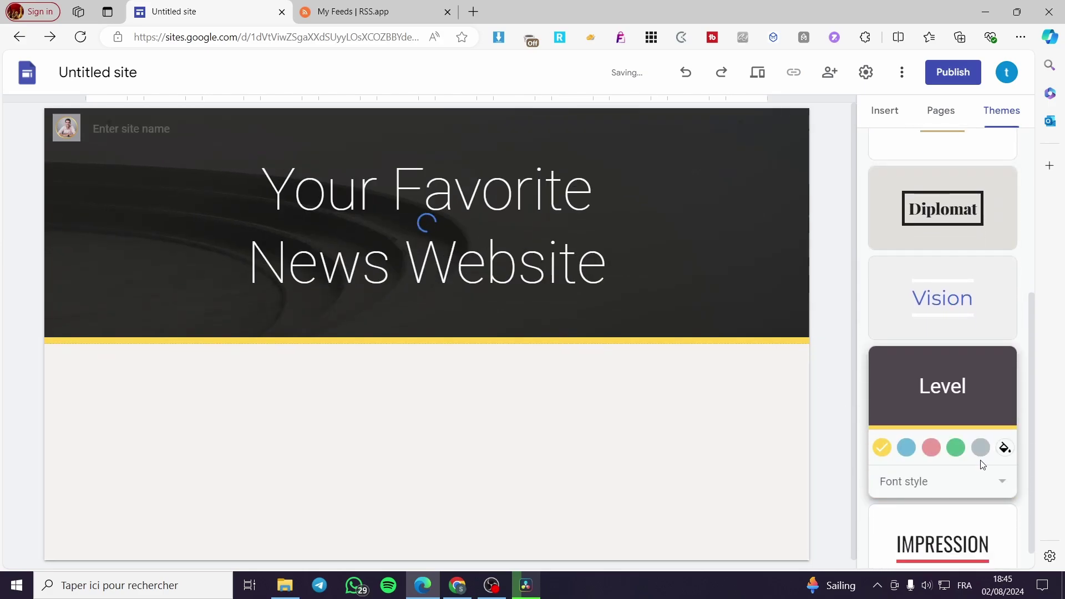
- Try Cover, Large banner and Title only header types, settling on Banner
{"action": "mouse_move", "coordinate": [171, 238]}
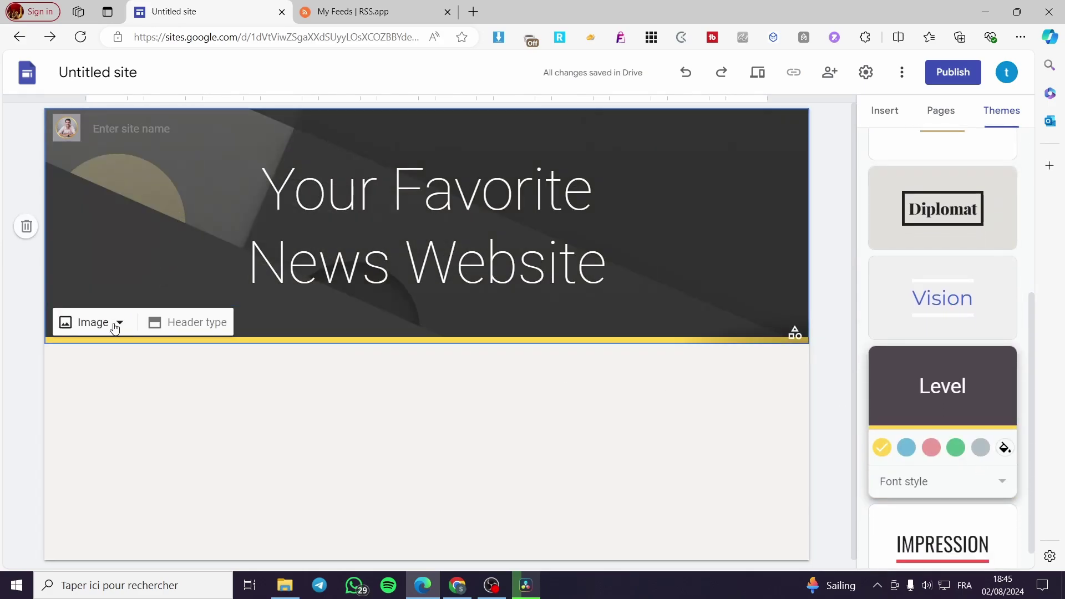
{"action": "left_click", "coordinate": [236, 331]}
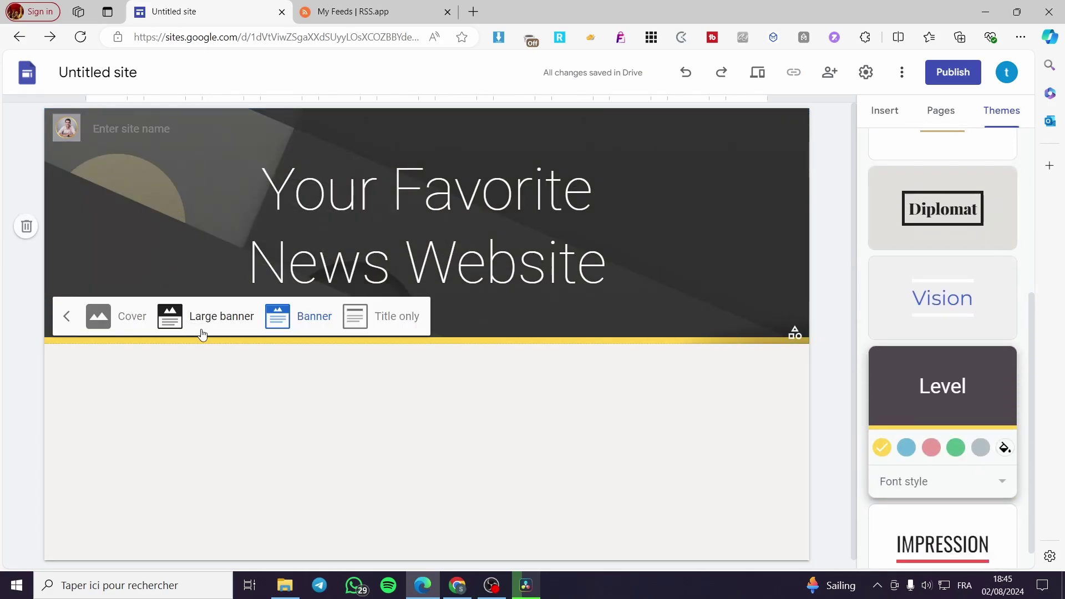
{"action": "left_click", "coordinate": [130, 319]}
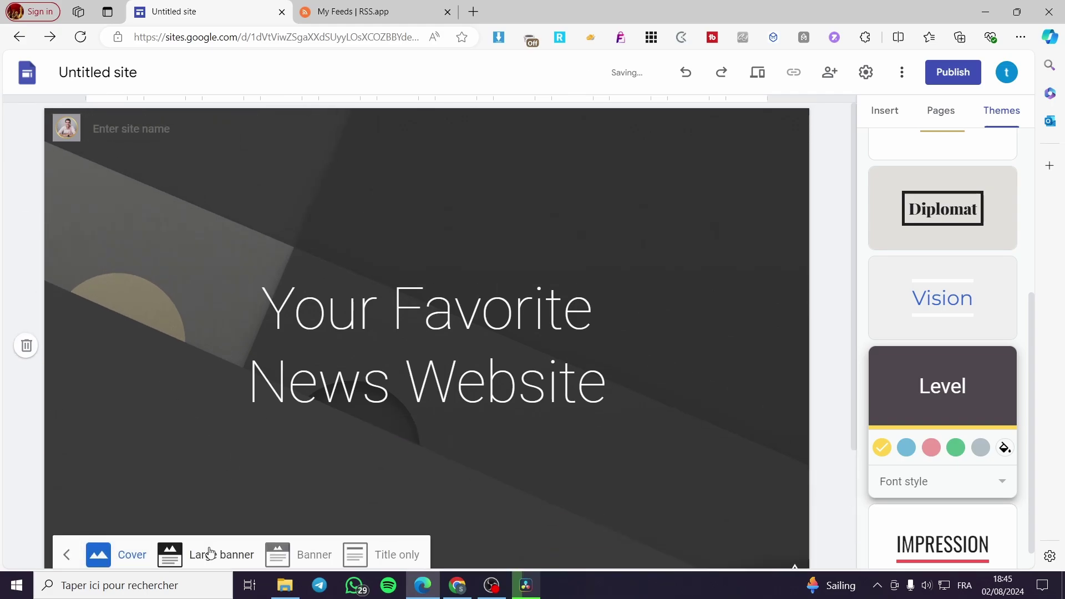
{"action": "left_click", "coordinate": [209, 552]}
{"action": "left_click", "coordinate": [294, 397]}
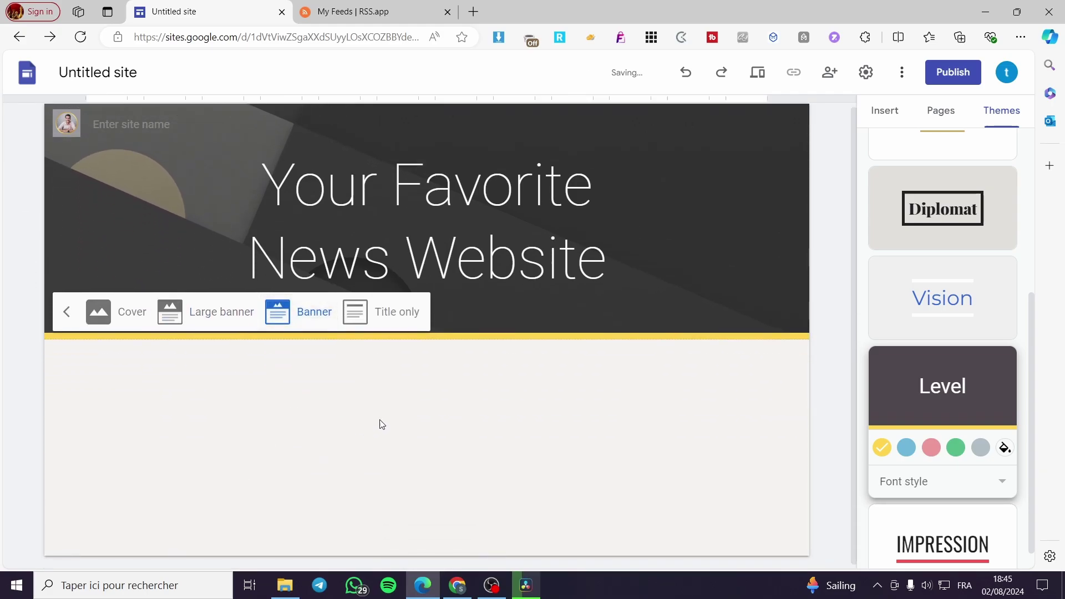
{"action": "left_click", "coordinate": [403, 323]}
{"action": "left_click", "coordinate": [301, 281]}
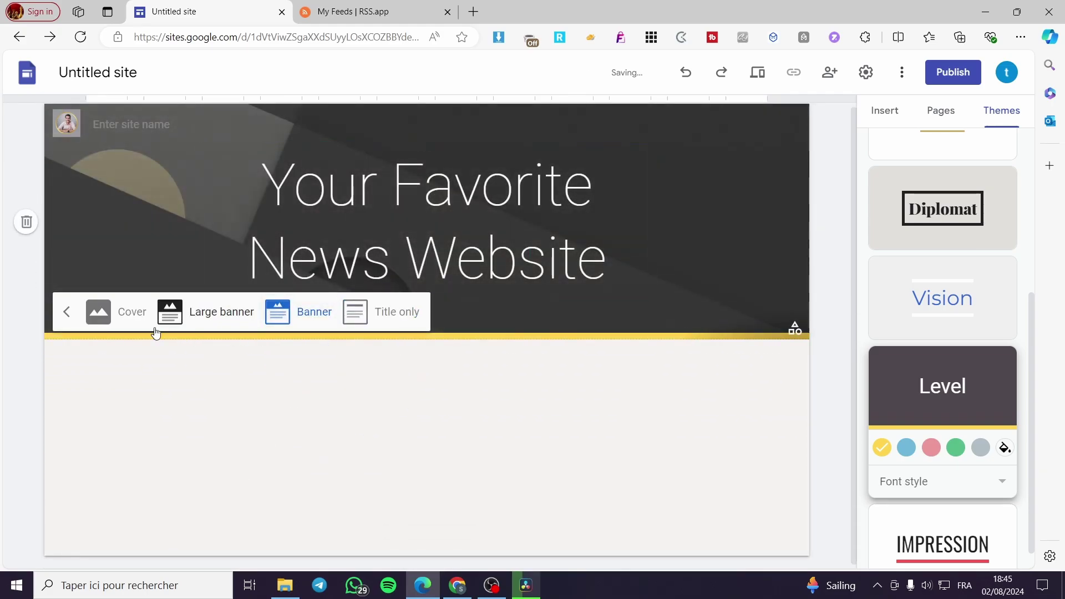
{"action": "left_click", "coordinate": [68, 314]}
- Set the header background to the gallery photo of a notebook, pen and tablet
{"action": "left_click", "coordinate": [98, 321]}
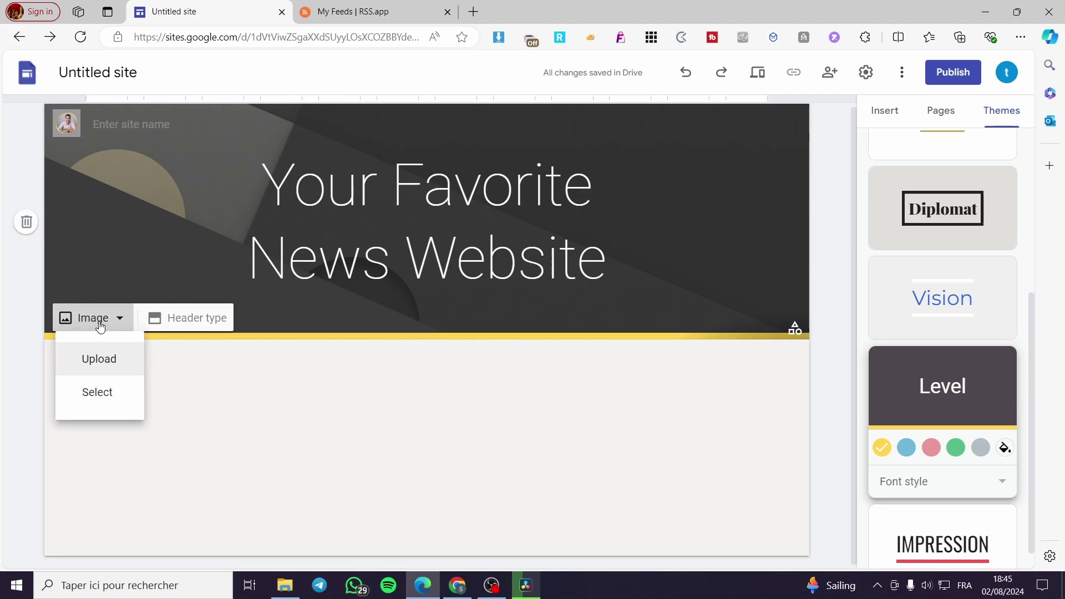
{"action": "left_click", "coordinate": [124, 395]}
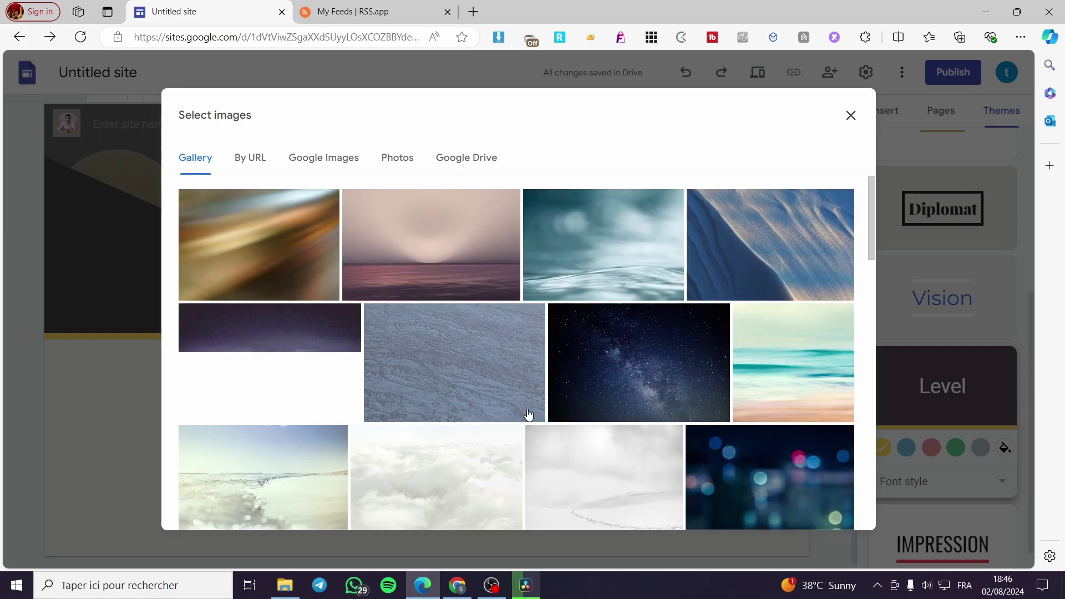
{"action": "scroll", "coordinate": [528, 415], "scroll_direction": "down", "scroll_amount": 6}
{"action": "scroll", "coordinate": [698, 439], "scroll_direction": "down", "scroll_amount": 1}
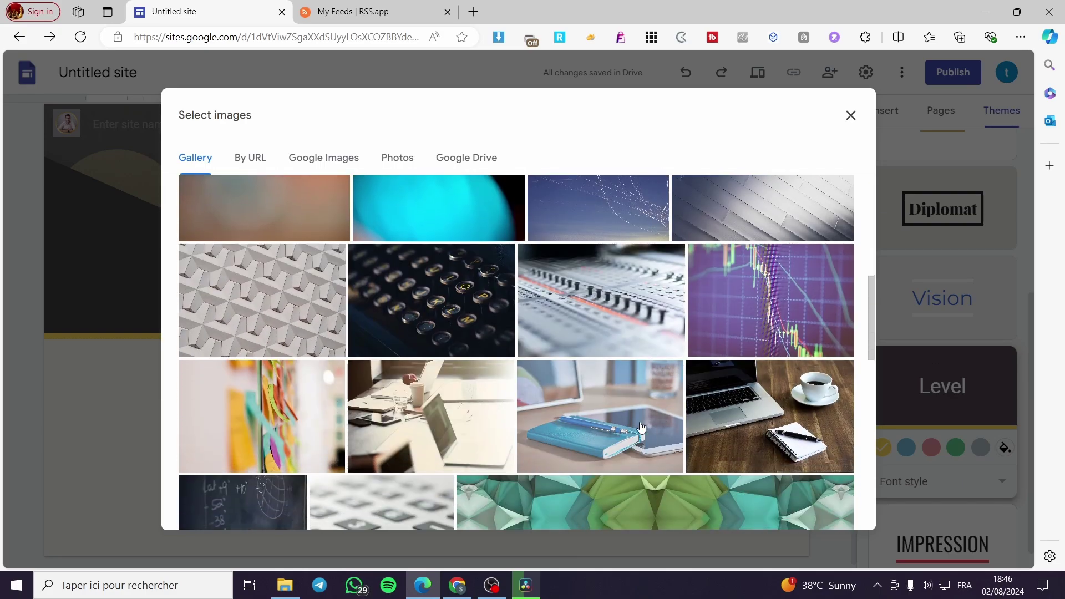
{"action": "scroll", "coordinate": [645, 416], "scroll_direction": "down", "scroll_amount": 1}
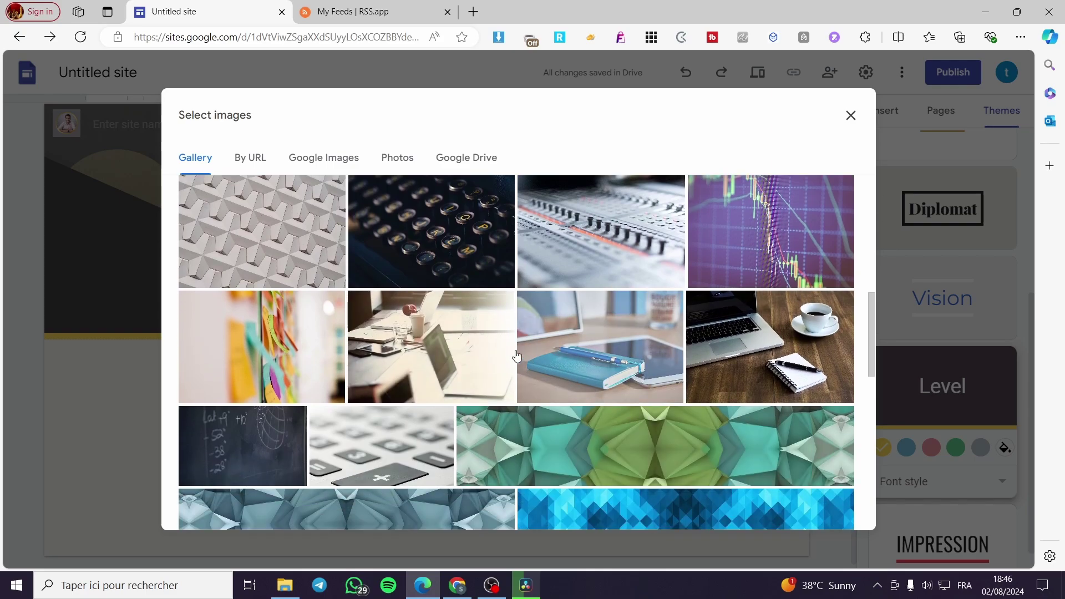
{"action": "scroll", "coordinate": [352, 370], "scroll_direction": "down", "scroll_amount": 4}
{"action": "scroll", "coordinate": [352, 370], "scroll_direction": "up", "scroll_amount": 5}
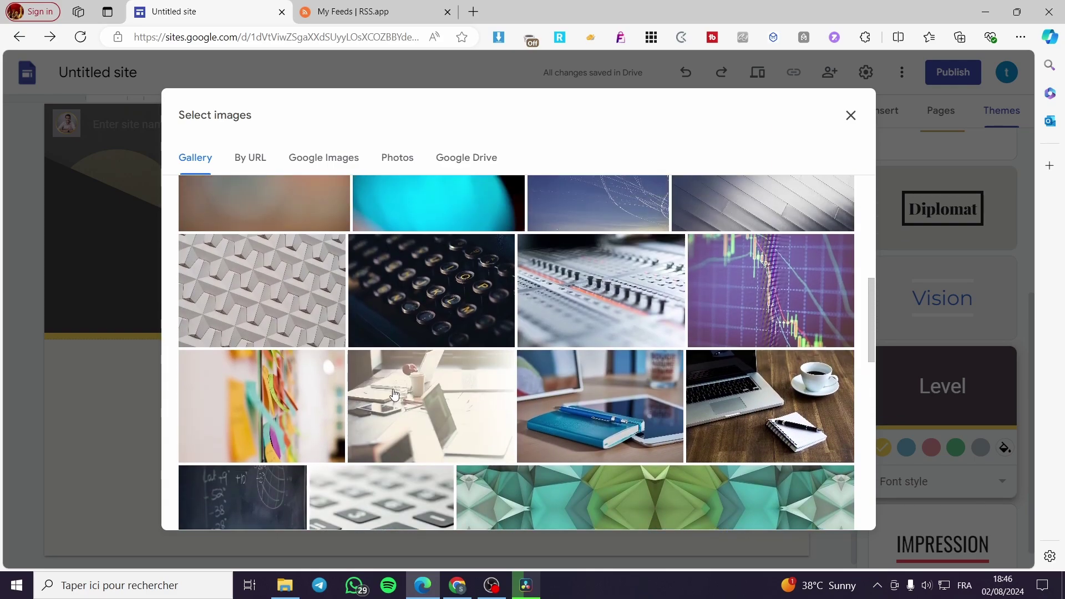
{"action": "left_click", "coordinate": [633, 436]}
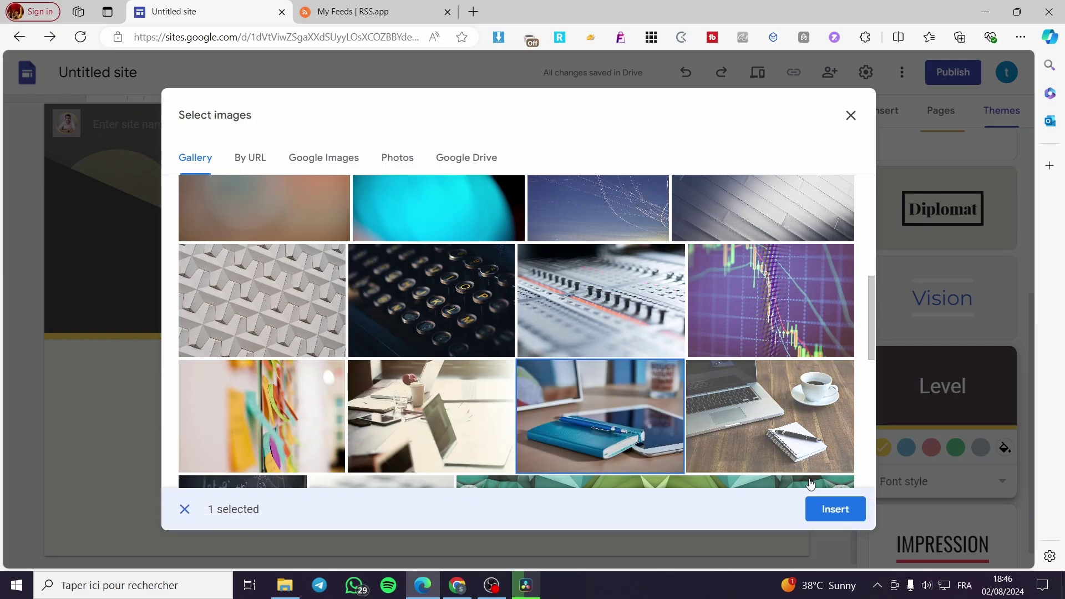
{"action": "left_click", "coordinate": [827, 503]}
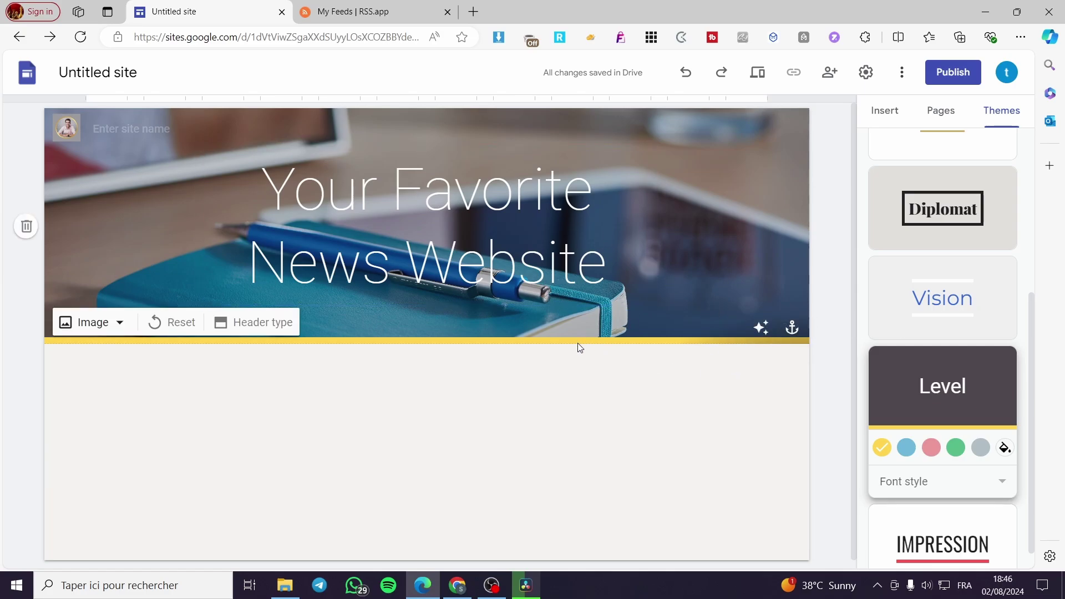
{"action": "scroll", "coordinate": [527, 373], "scroll_direction": "down", "scroll_amount": 1}
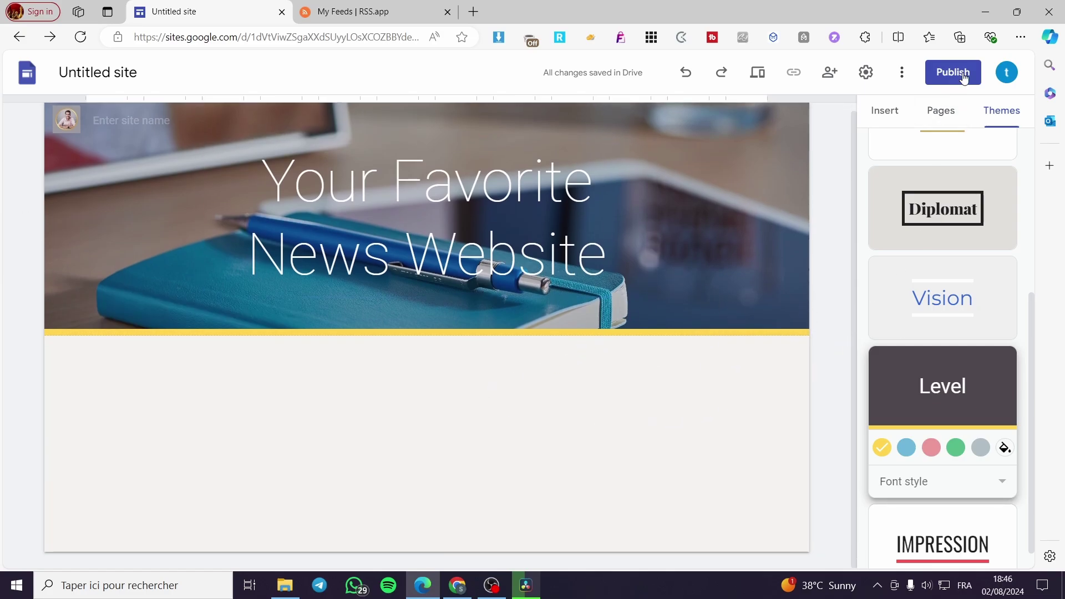
- Enter 'Jacks News' as the site name in the header, then show the Pages panel
{"action": "left_click", "coordinate": [882, 114]}
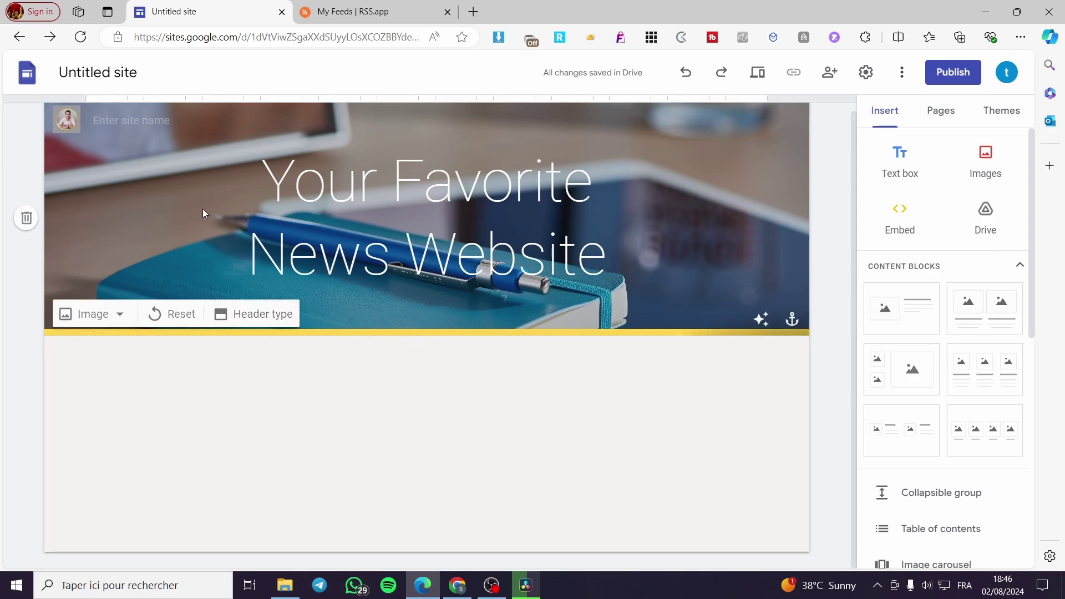
{"action": "left_click", "coordinate": [142, 122]}
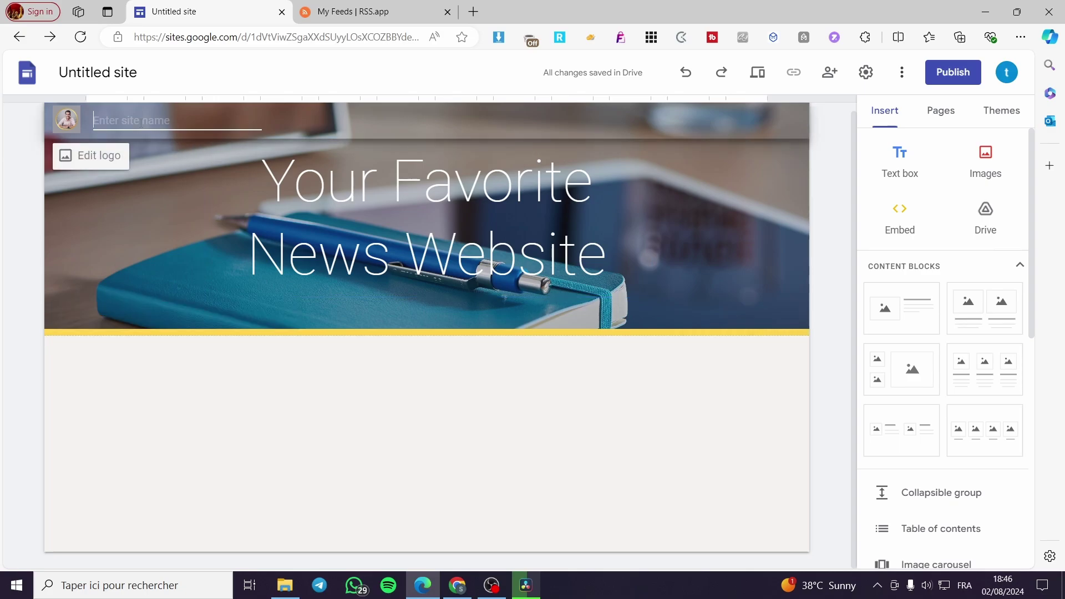
{"action": "type", "text": "Jacks News"}
{"action": "left_click", "coordinate": [417, 380]}
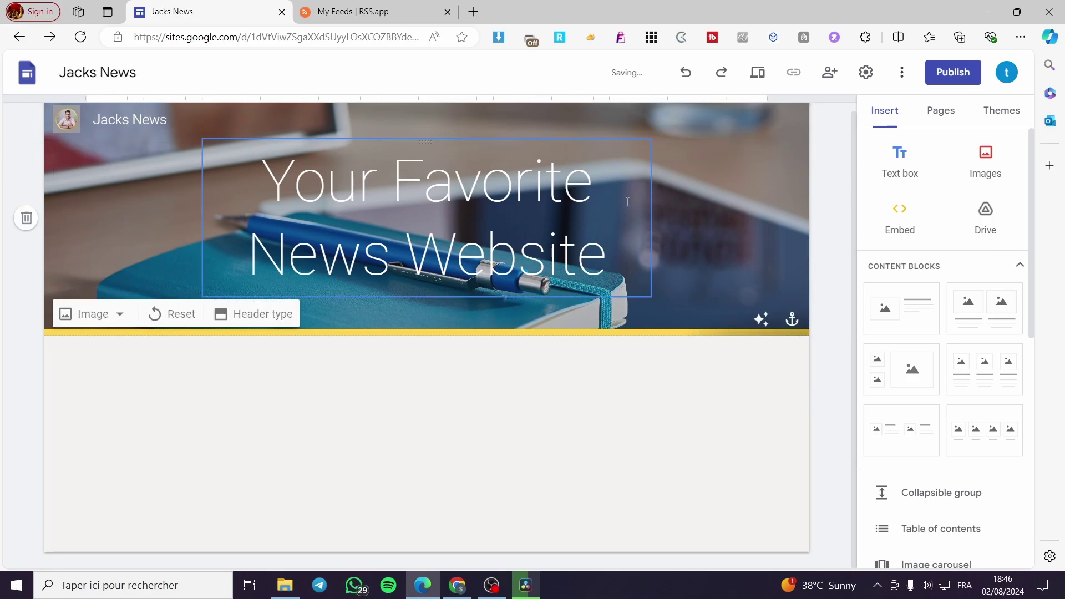
{"action": "left_click", "coordinate": [940, 114]}
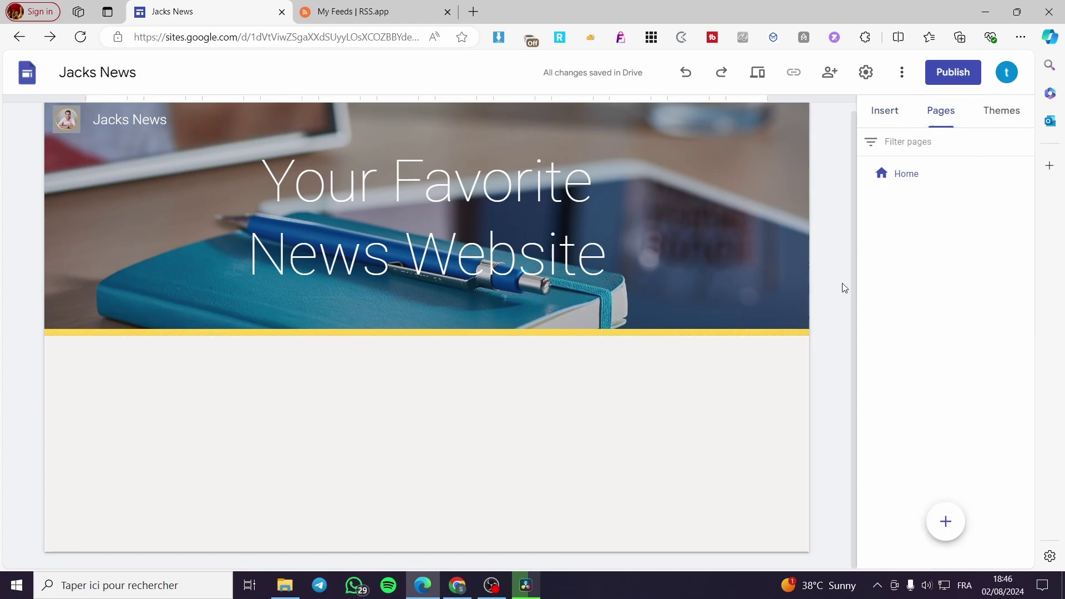
- Cancel a new page, start a Full page embed page, then go to RSS.app My Feeds
{"action": "mouse_move", "coordinate": [945, 524]}
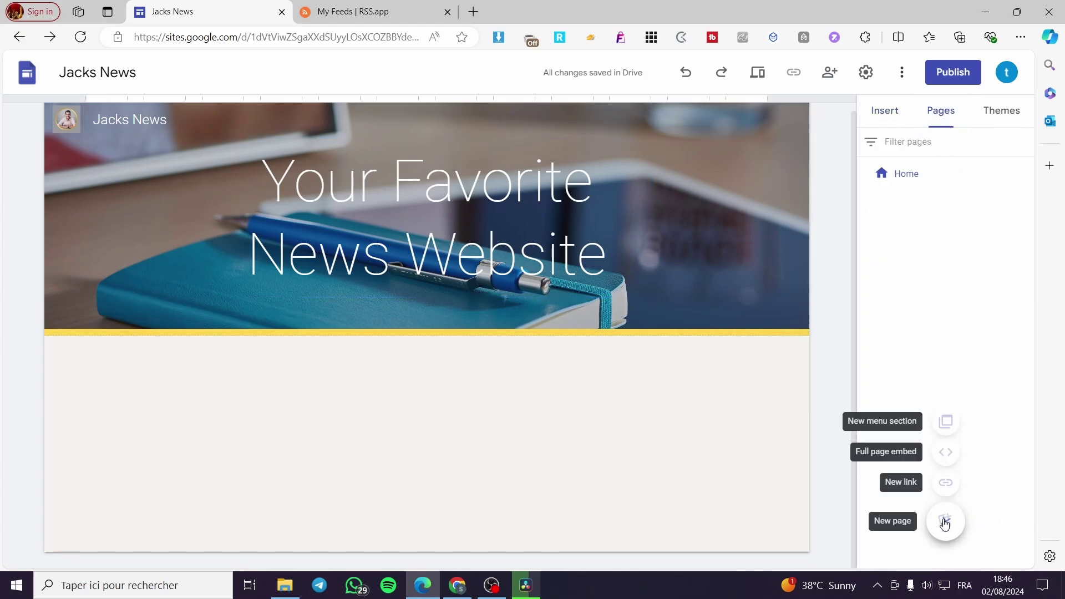
{"action": "left_click", "coordinate": [946, 524]}
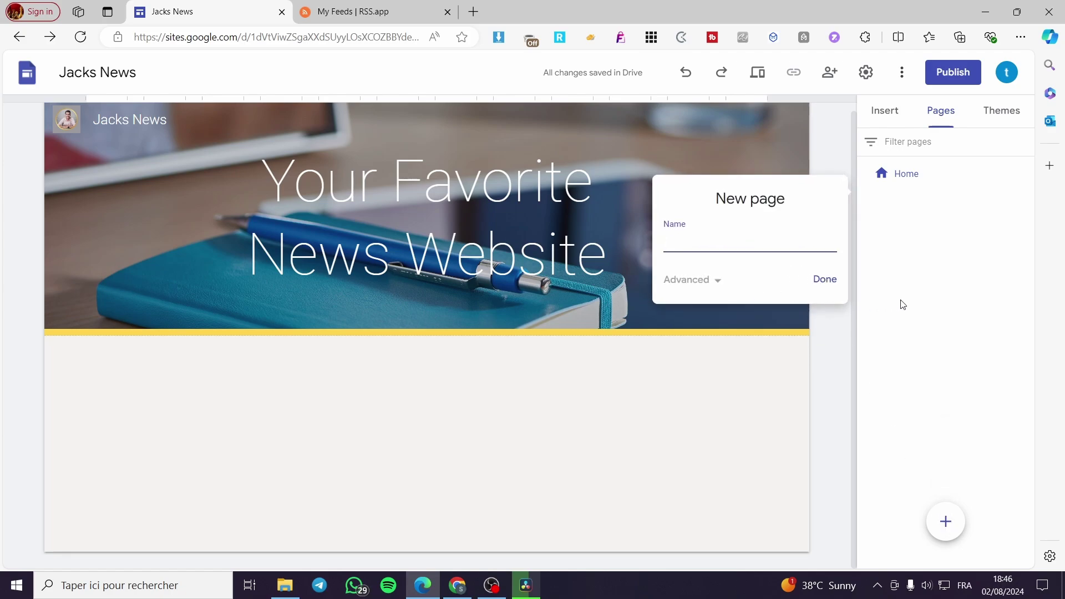
{"action": "left_click", "coordinate": [724, 284]}
{"action": "left_click", "coordinate": [904, 312]}
{"action": "mouse_move", "coordinate": [952, 536]}
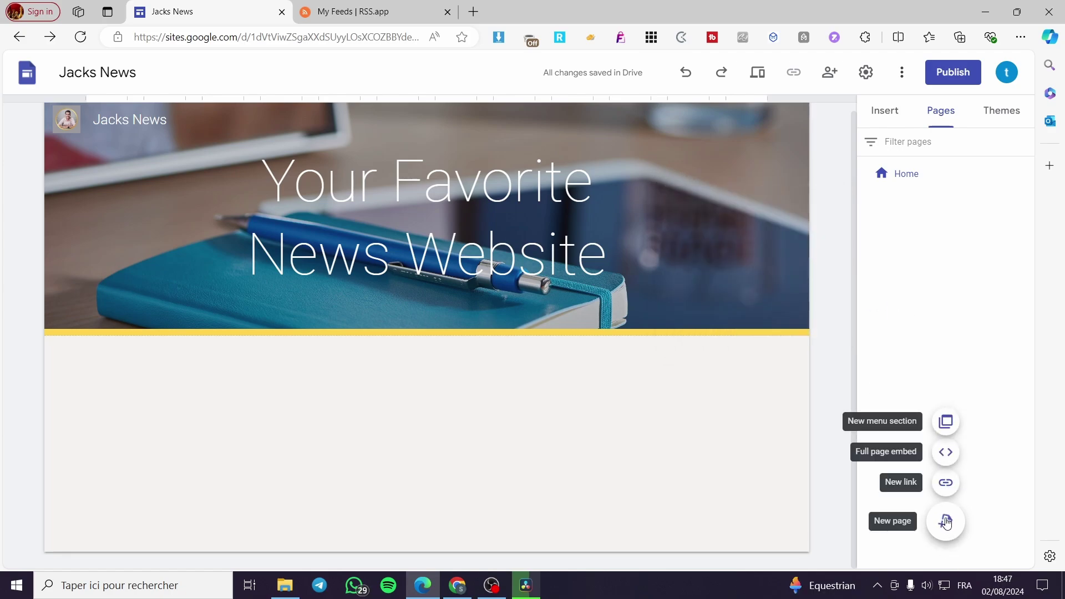
{"action": "left_click", "coordinate": [946, 453]}
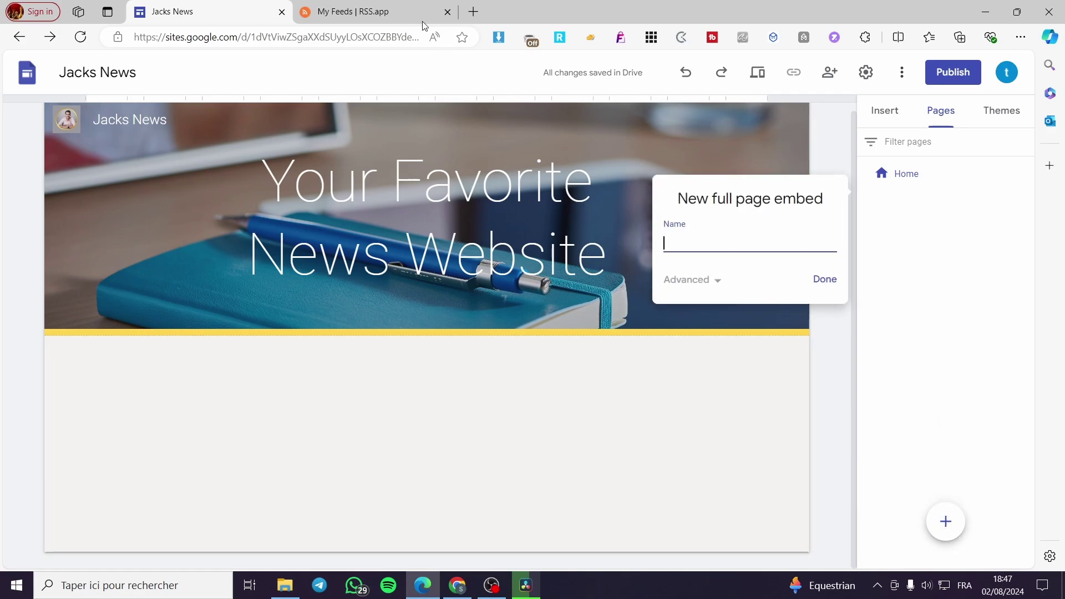
{"action": "left_click", "coordinate": [408, 5]}
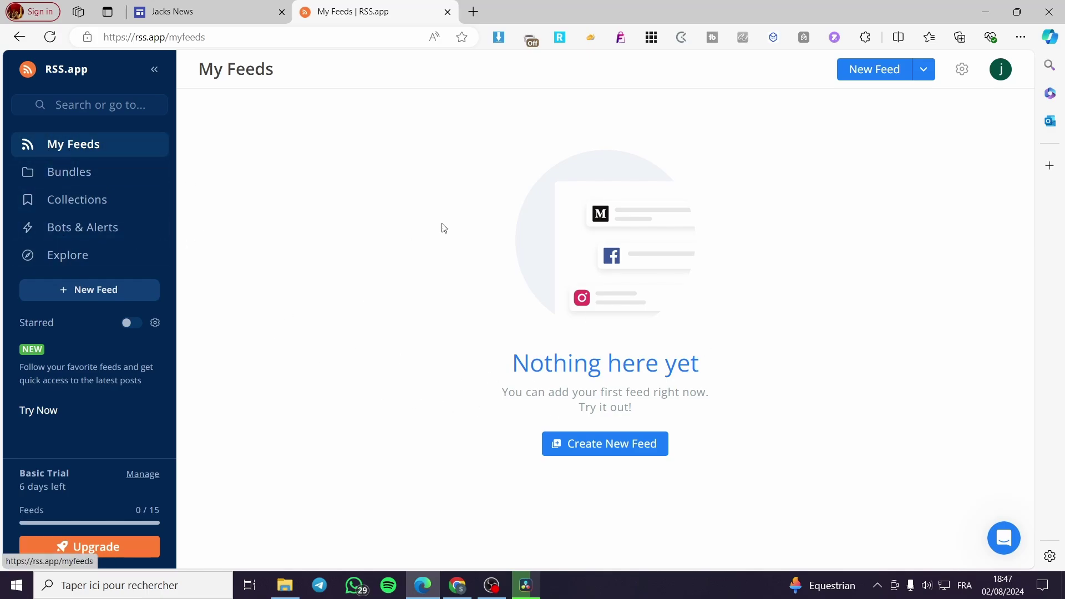
- Open google.com in a new tab and search for 'bbc news'
{"action": "left_click", "coordinate": [474, 14]}
{"action": "type", "text": "google.com/index.html"}
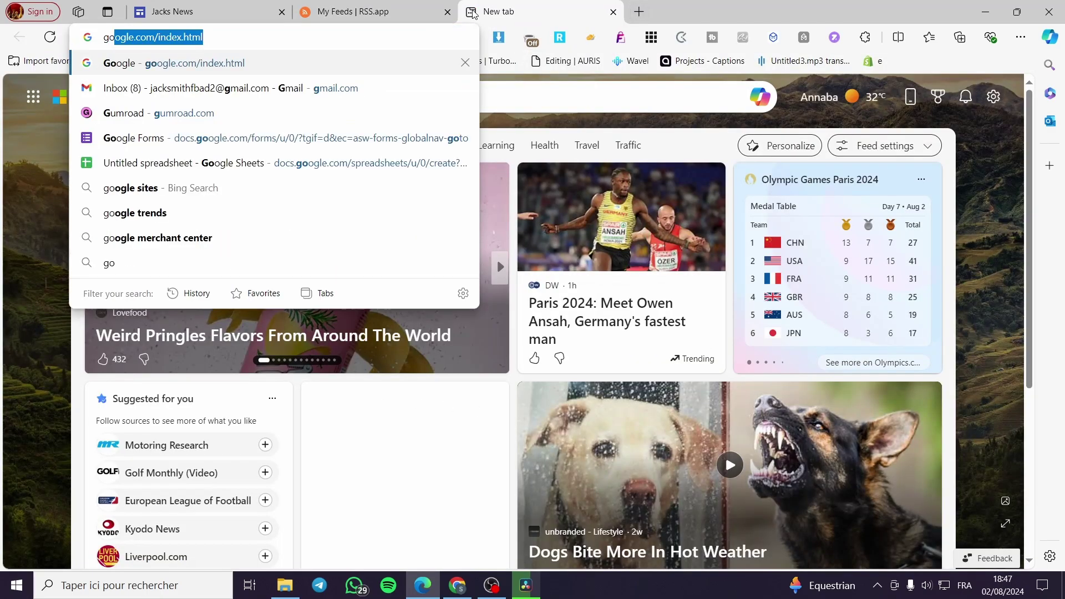
{"action": "key", "text": "Return"}
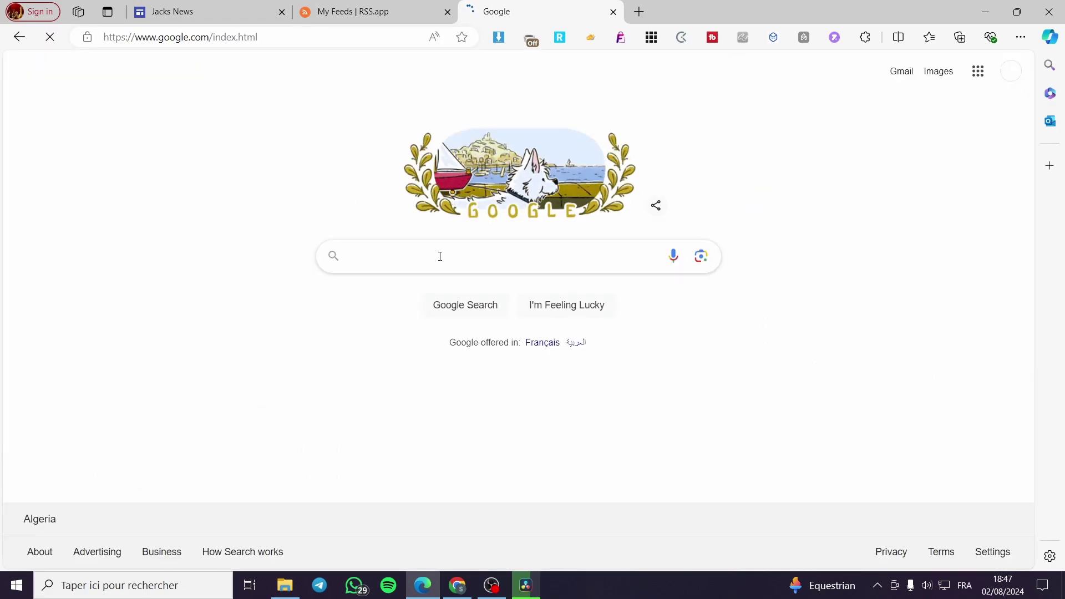
{"action": "left_click", "coordinate": [440, 256]}
{"action": "type", "text": "b"}
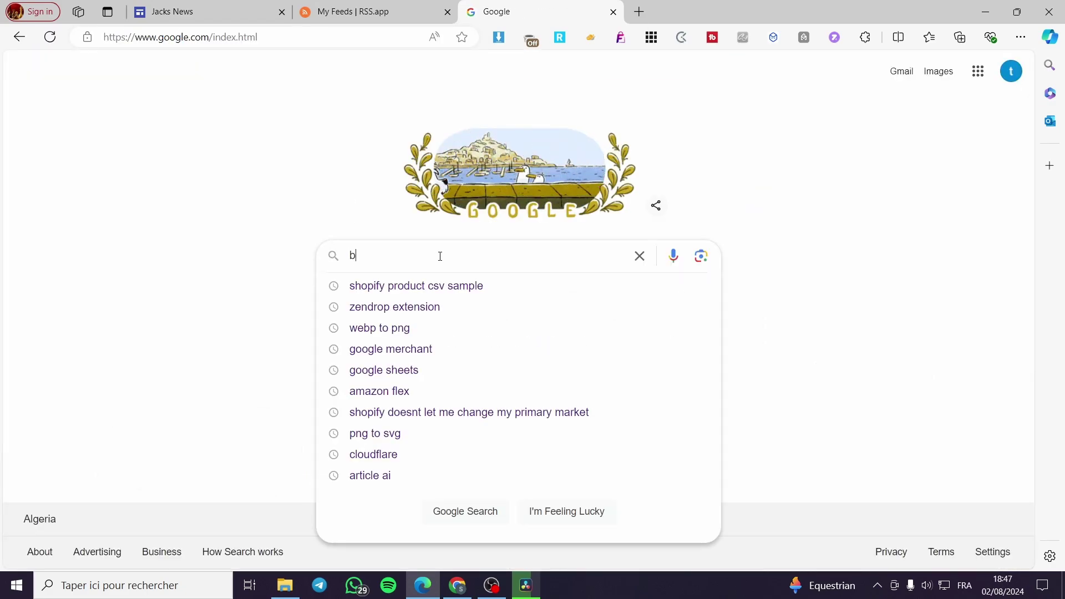
{"action": "type", "text": "bc ne"}
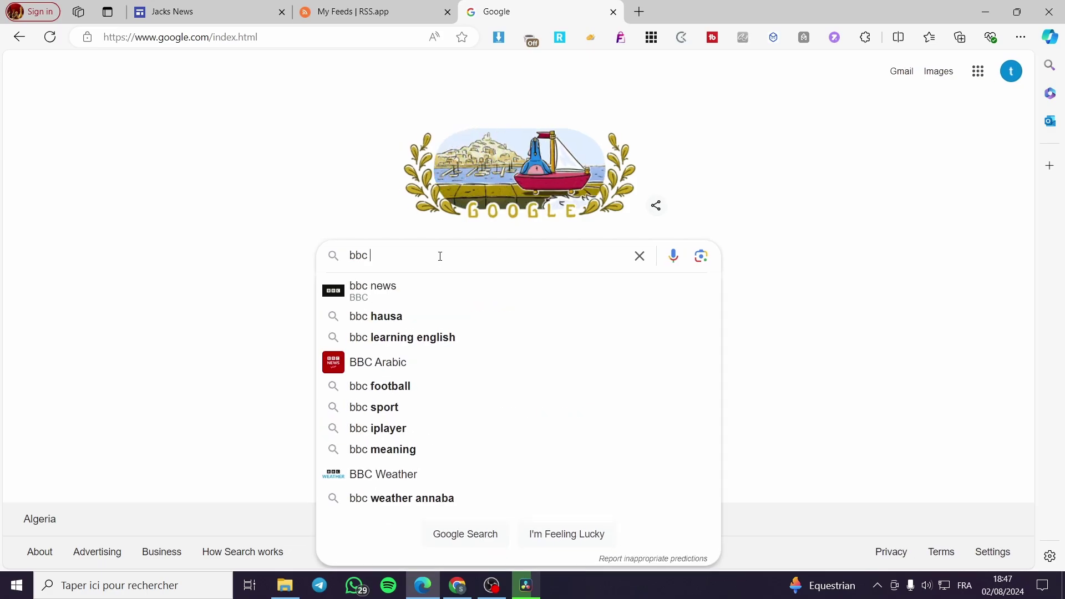
{"action": "left_click", "coordinate": [444, 297]}
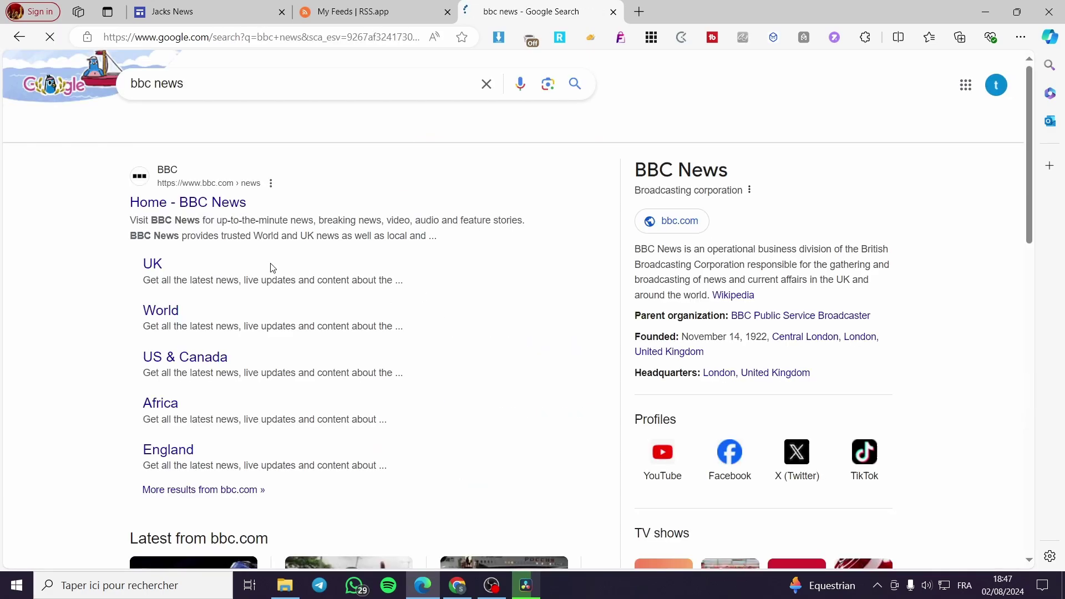
- Open the Home - BBC News result, copy its bbc.com/news address, and return to RSS.app
{"action": "left_click", "coordinate": [213, 203]}
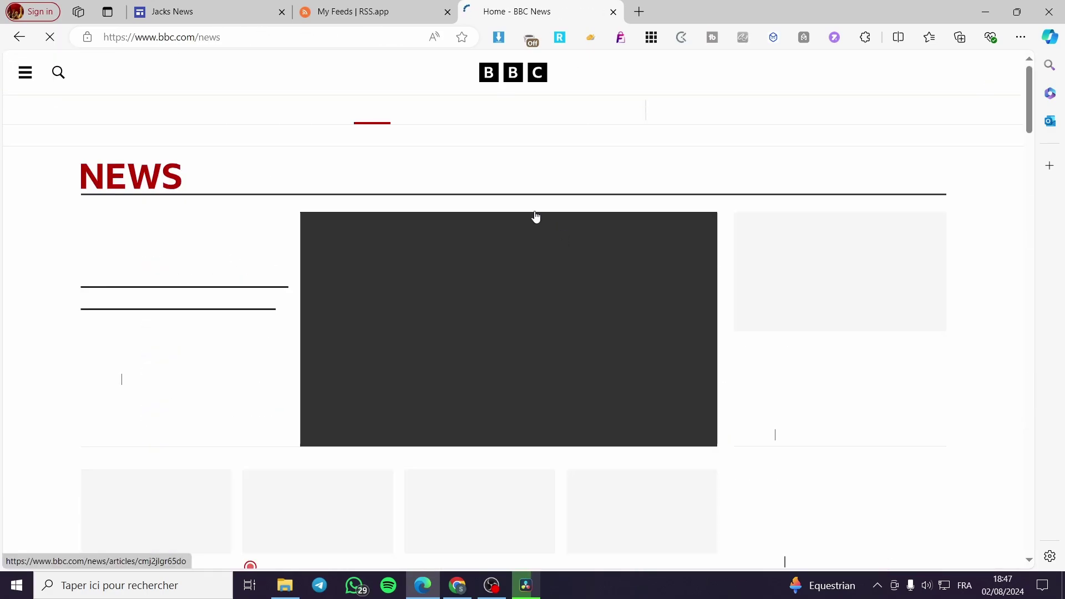
{"action": "left_click", "coordinate": [270, 36]}
{"action": "key", "text": "ctrl+c"}
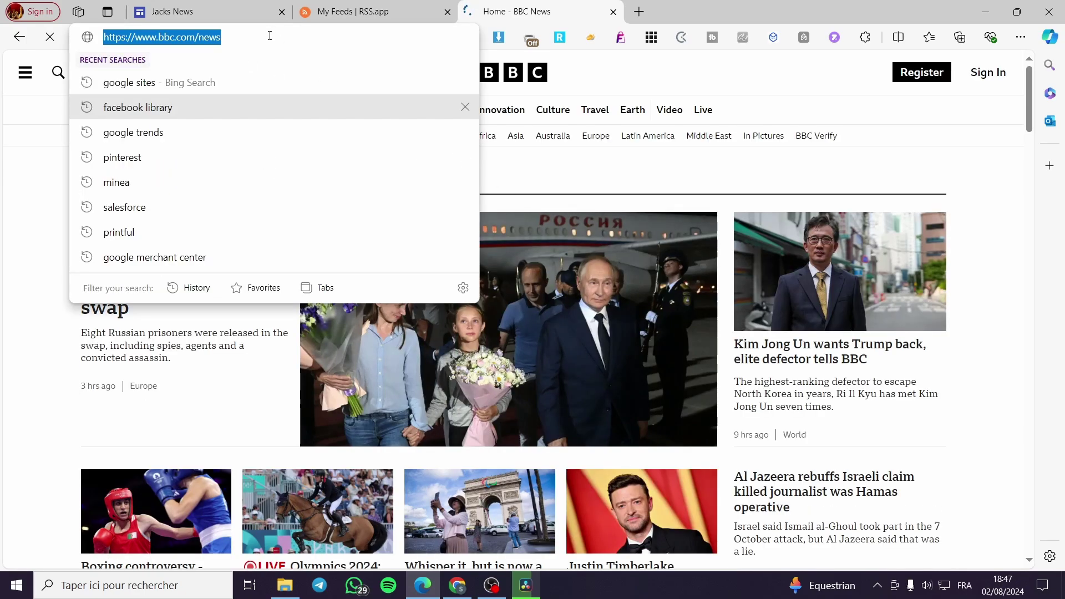
{"action": "left_click", "coordinate": [610, 177]}
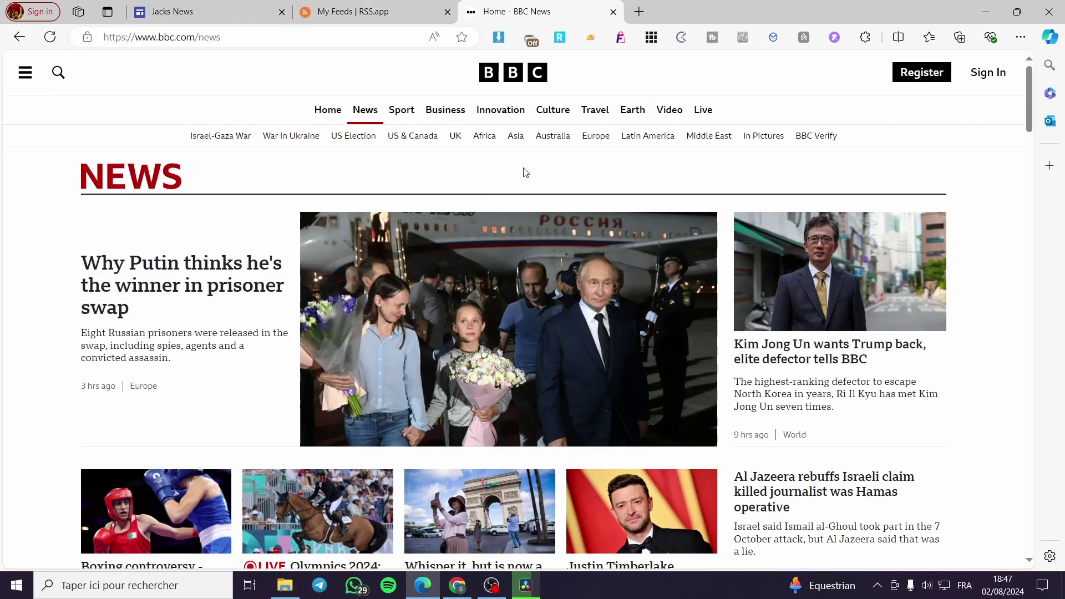
{"action": "left_click", "coordinate": [364, 6]}
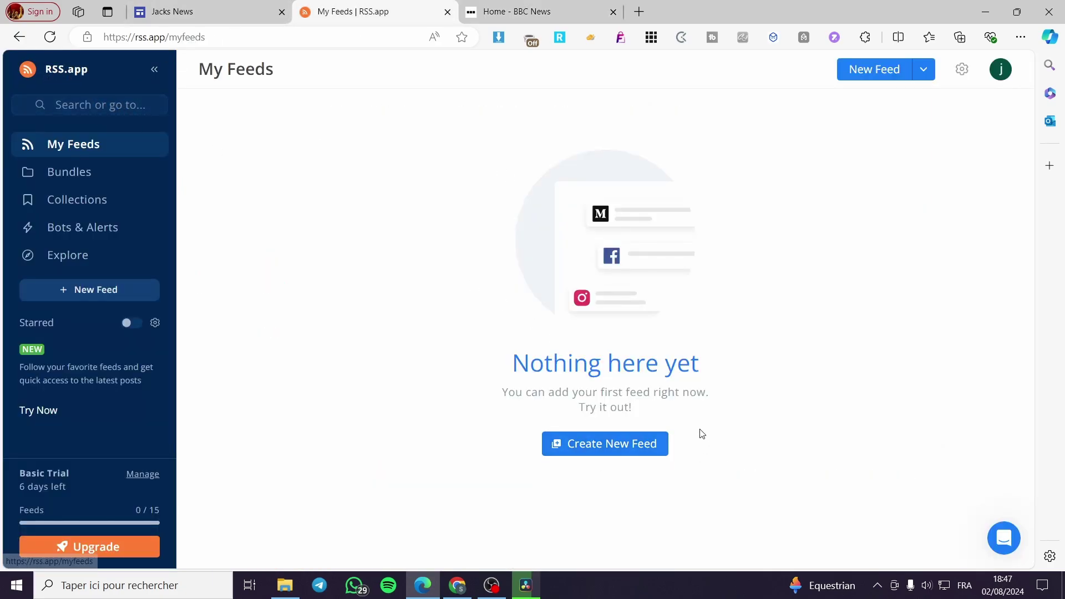
{"action": "left_click", "coordinate": [595, 452]}
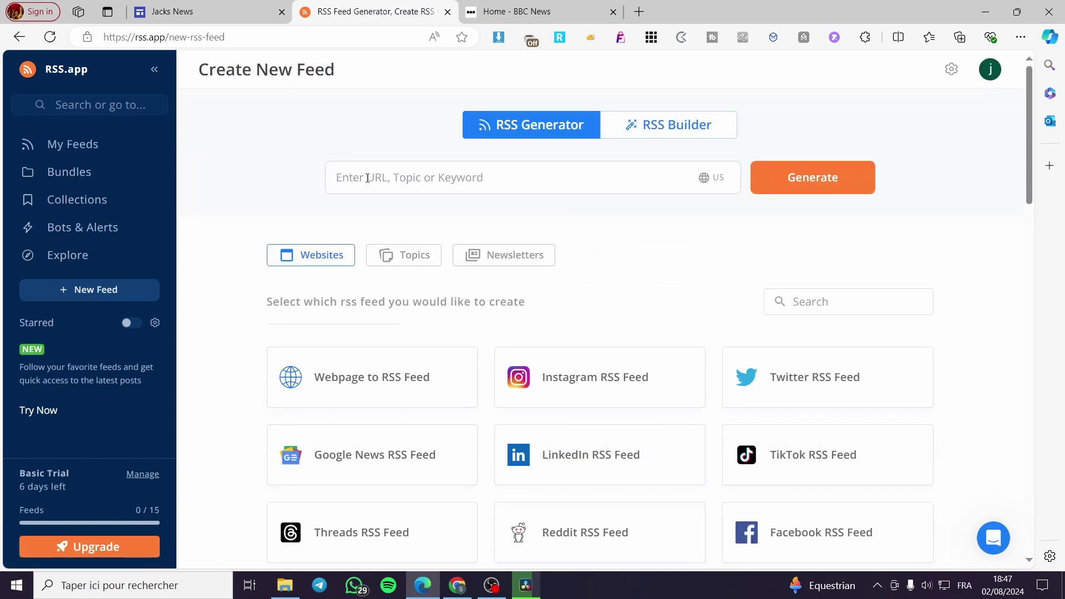
{"action": "left_click", "coordinate": [367, 178]}
{"action": "key", "text": "ctrl+v"}
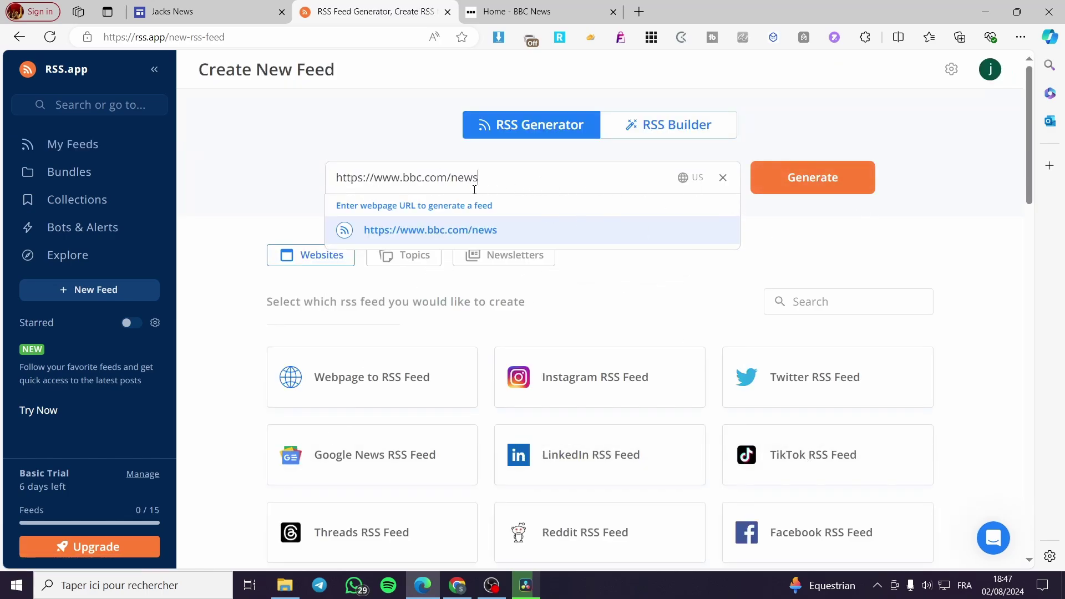
{"action": "left_click", "coordinate": [831, 183]}
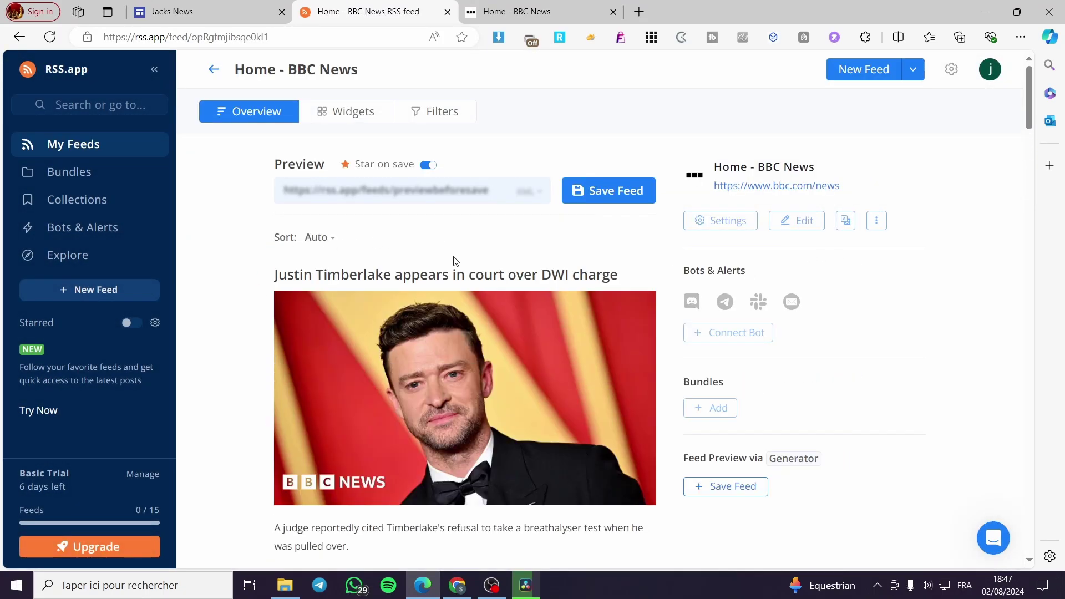
{"action": "scroll", "coordinate": [452, 261], "scroll_direction": "down", "scroll_amount": 5}
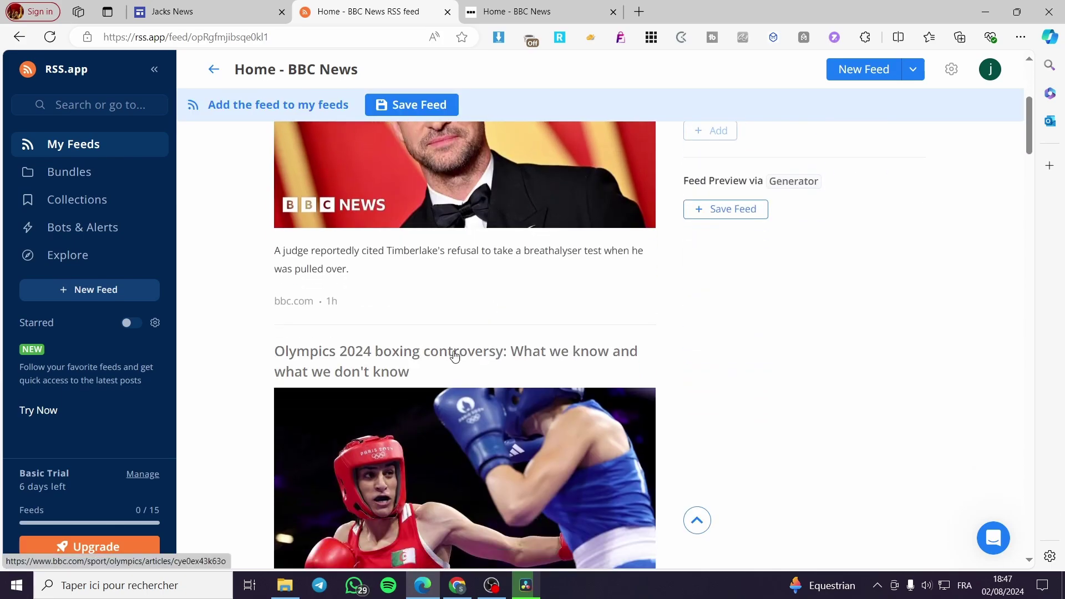
- Preview the BBC feed's List, Carousel and News Wall widgets, then save the Home - BBC News feed
{"action": "scroll", "coordinate": [553, 351], "scroll_direction": "down", "scroll_amount": 4}
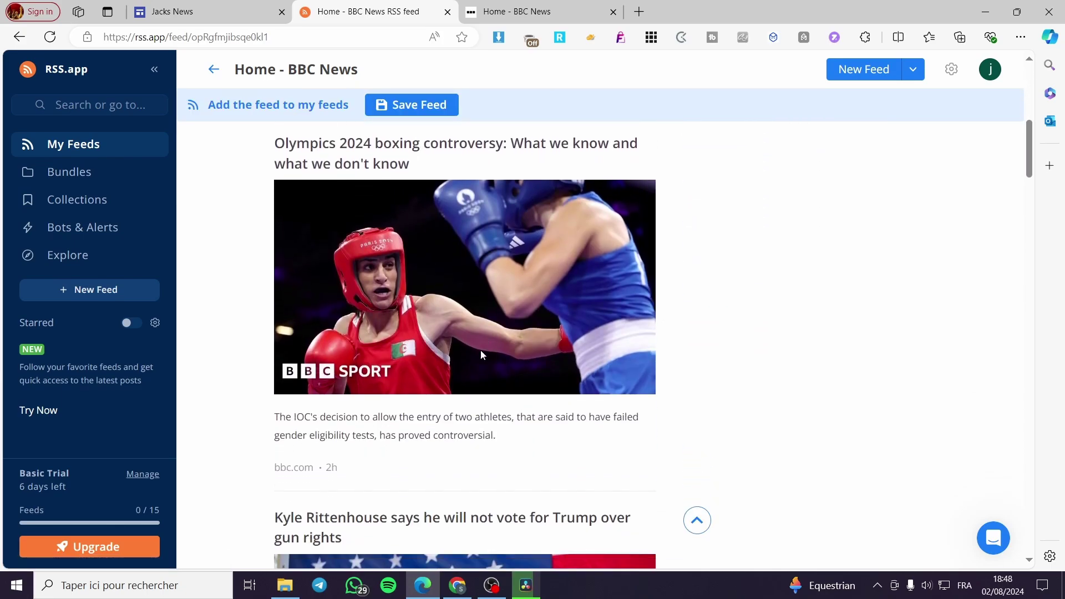
{"action": "scroll", "coordinate": [397, 345], "scroll_direction": "up", "scroll_amount": 11}
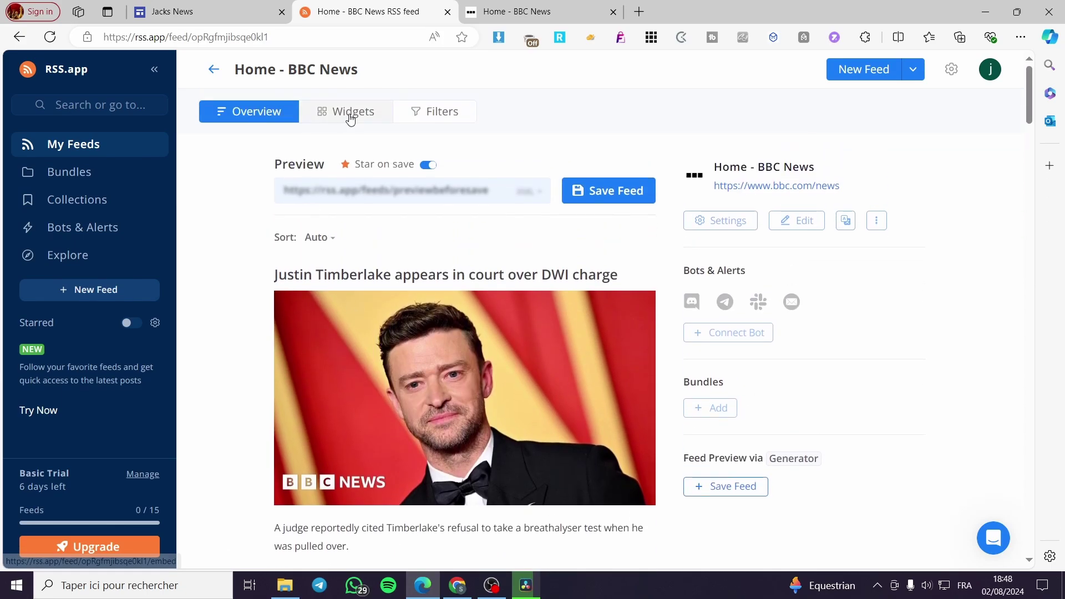
{"action": "left_click", "coordinate": [322, 114]}
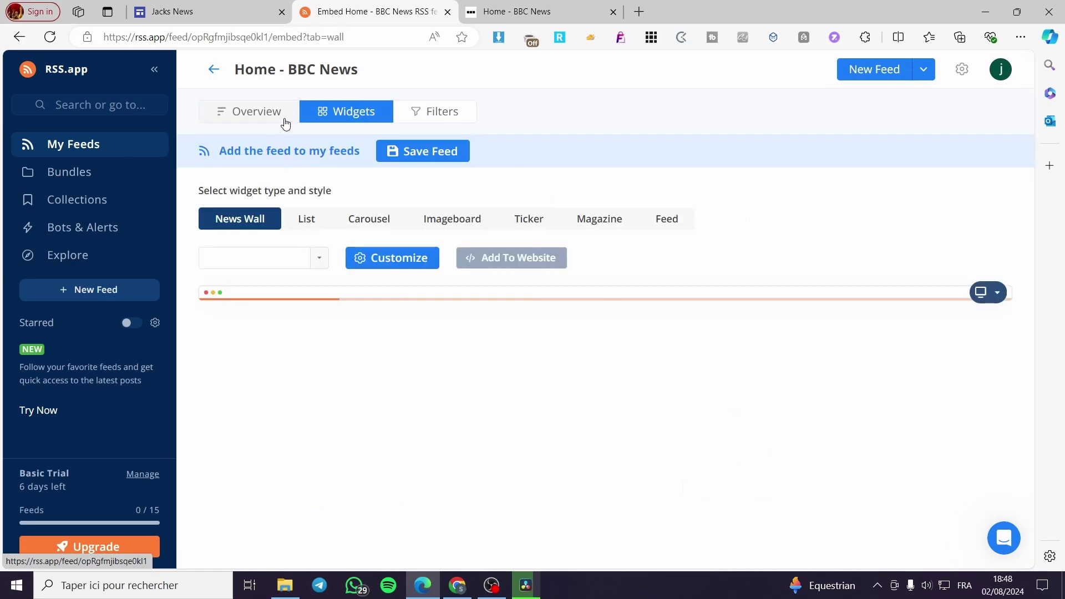
{"action": "left_click", "coordinate": [291, 111]}
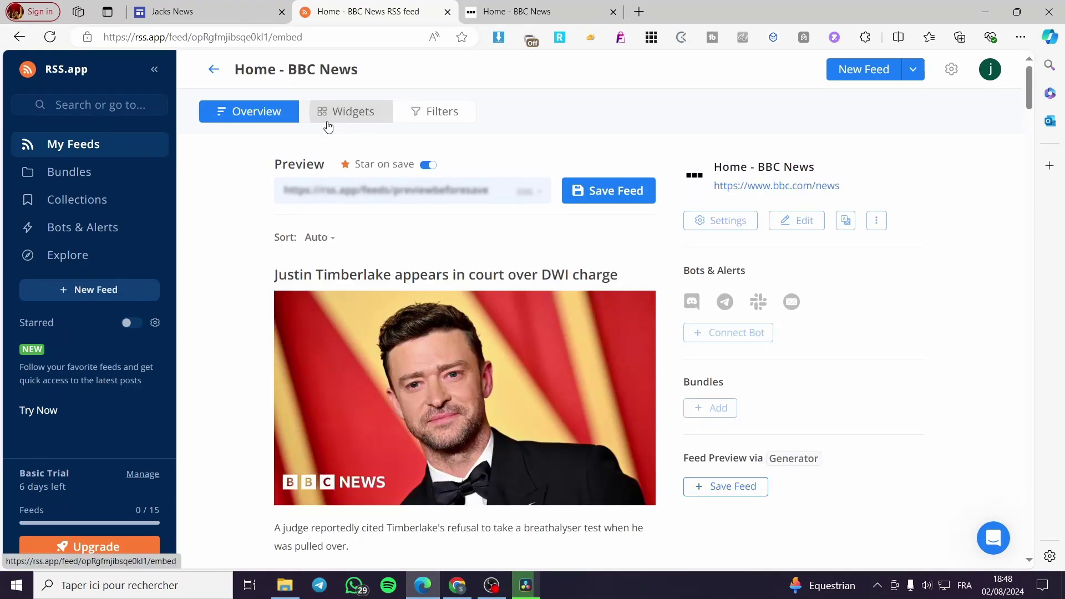
{"action": "left_click", "coordinate": [352, 111]}
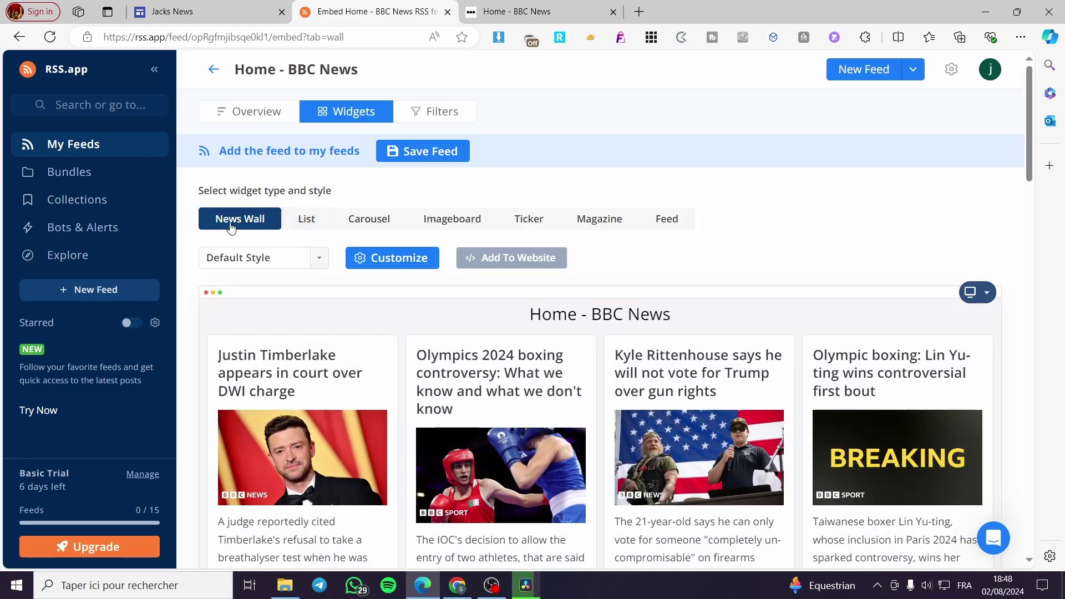
{"action": "left_click", "coordinate": [306, 224]}
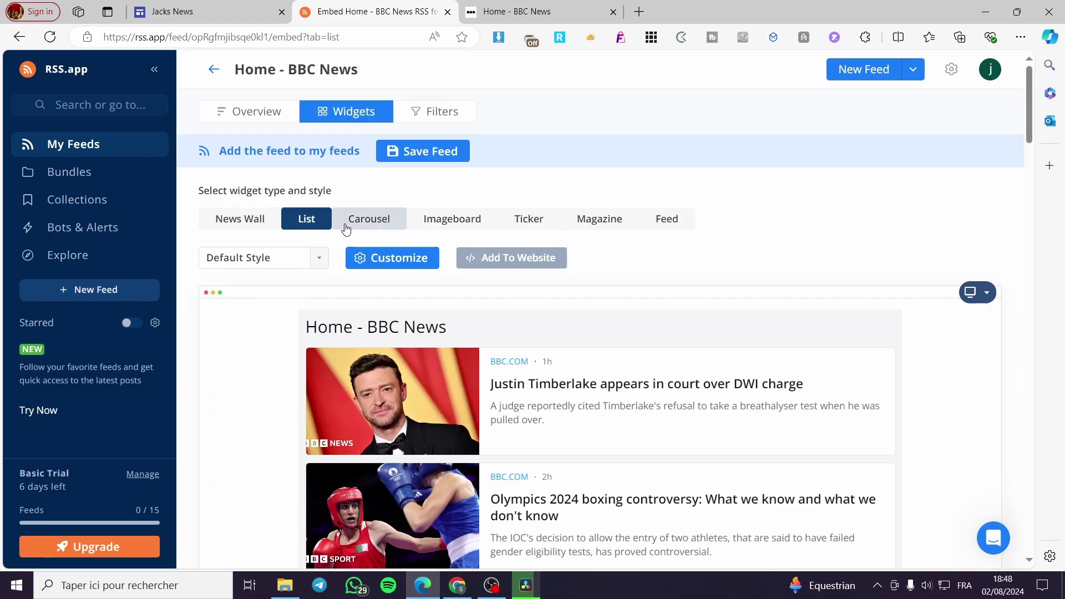
{"action": "left_click", "coordinate": [346, 225]}
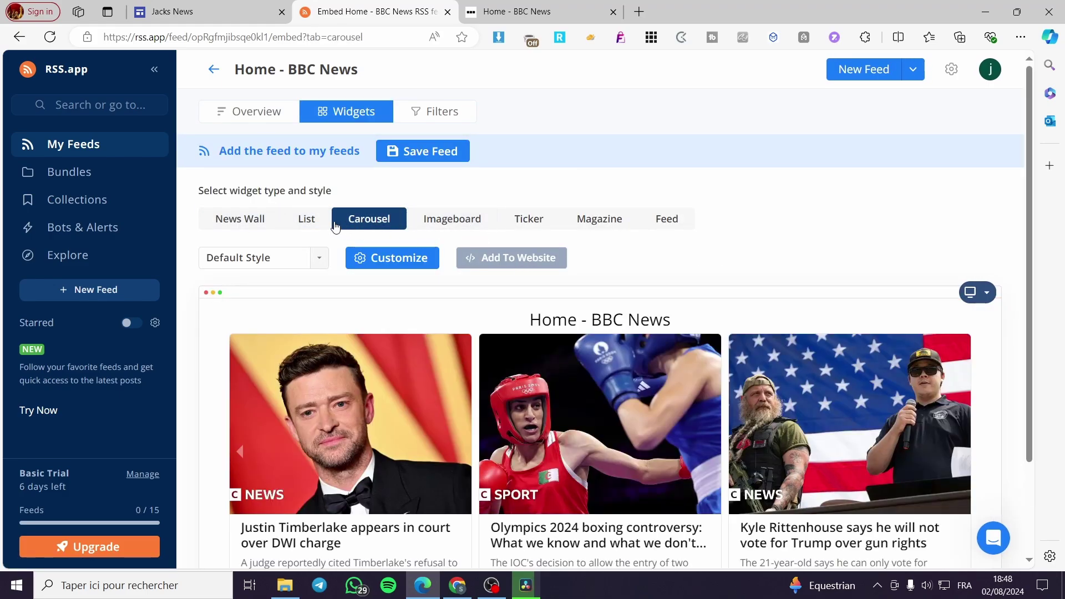
{"action": "left_click", "coordinate": [244, 217]}
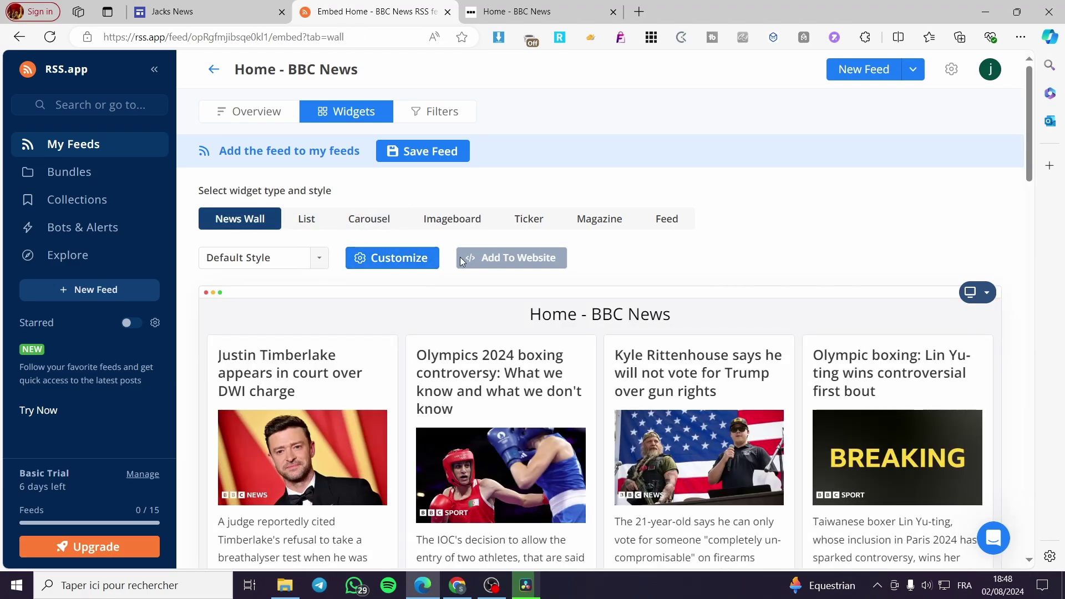
{"action": "left_click", "coordinate": [244, 111]}
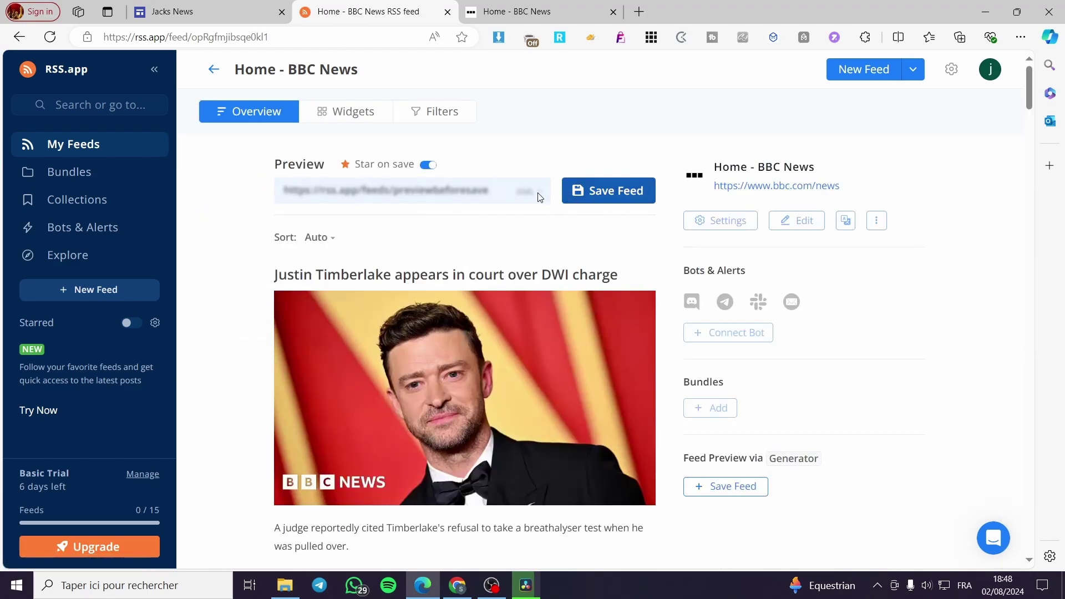
{"action": "left_click", "coordinate": [577, 196]}
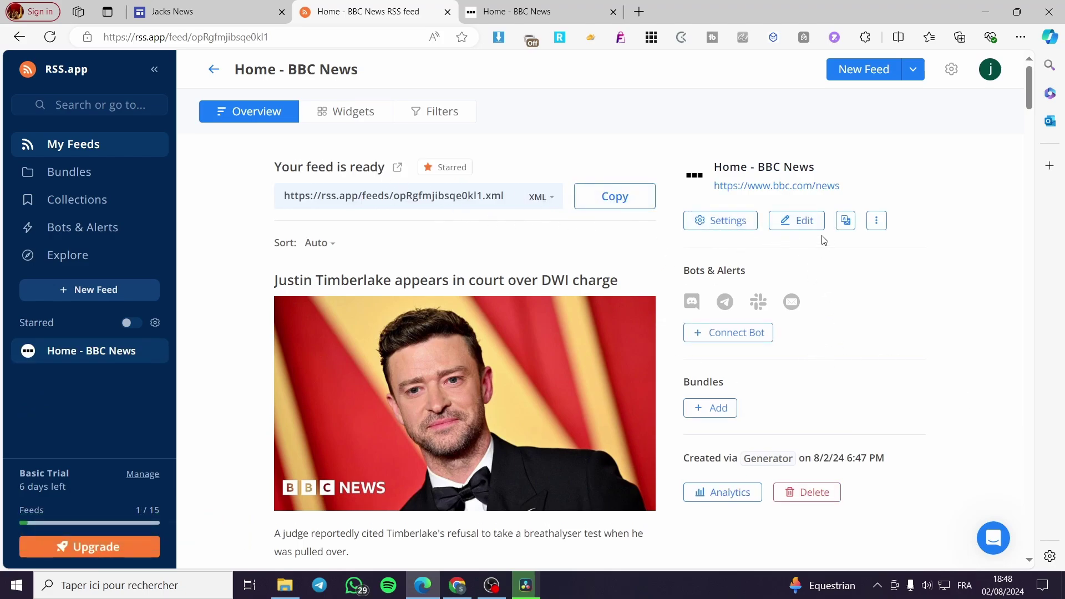
- Star the Home - BBC News feed
{"action": "left_click", "coordinate": [877, 222]}
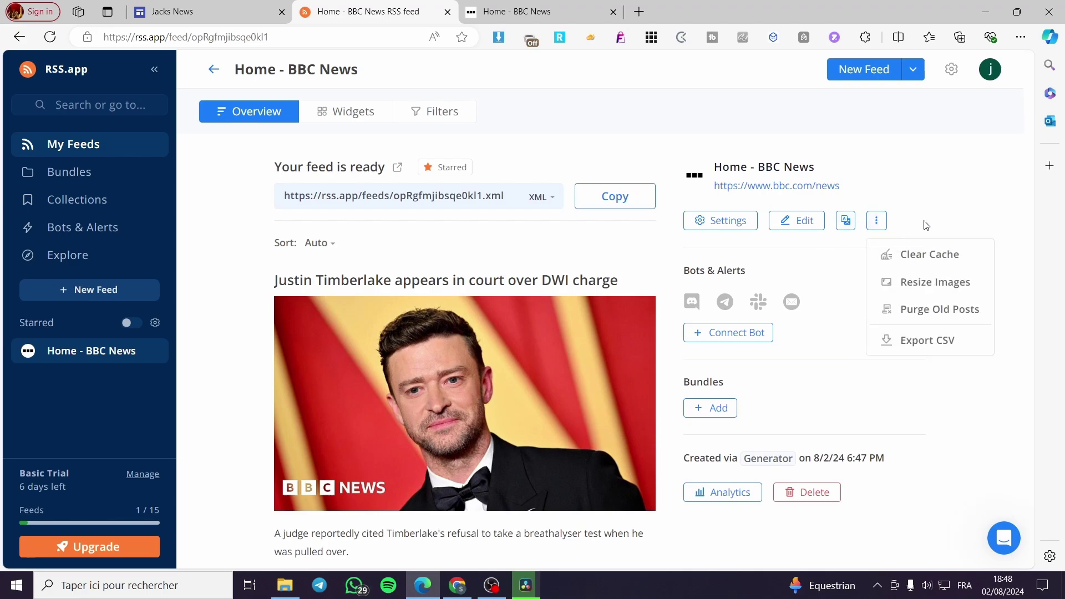
{"action": "left_click", "coordinate": [946, 214]}
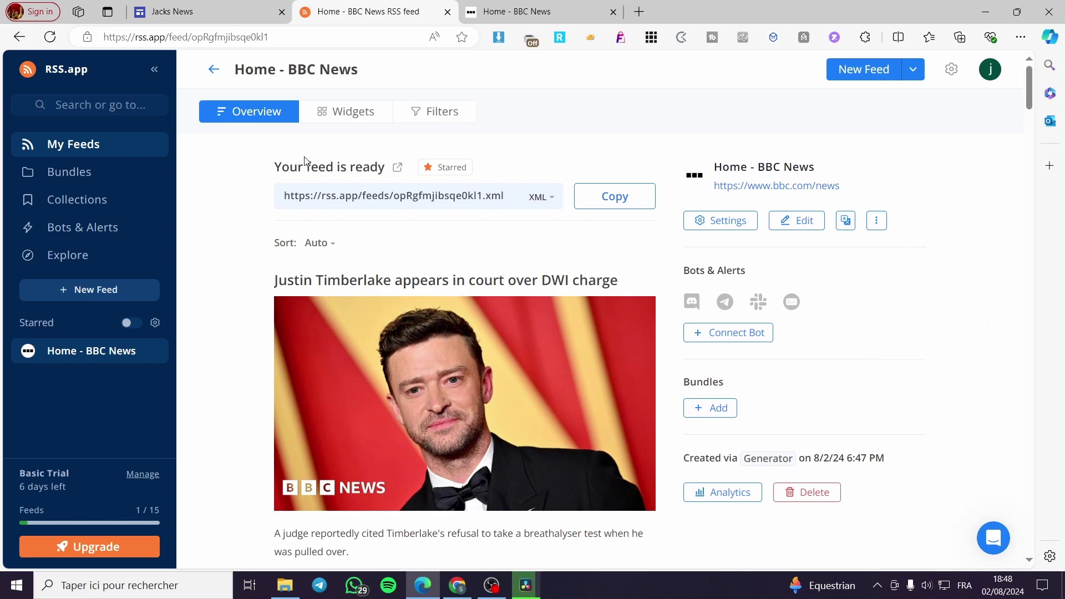
{"action": "left_click", "coordinate": [438, 173]}
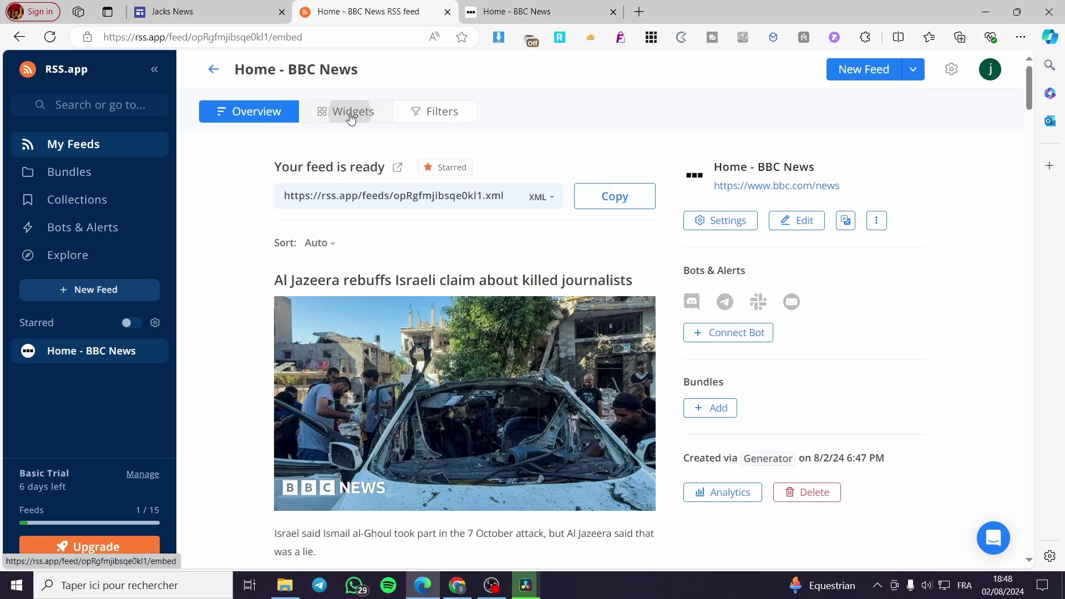
- Copy the News Wall widget's embed code and return to the Jacks News site
{"action": "left_click", "coordinate": [351, 111]}
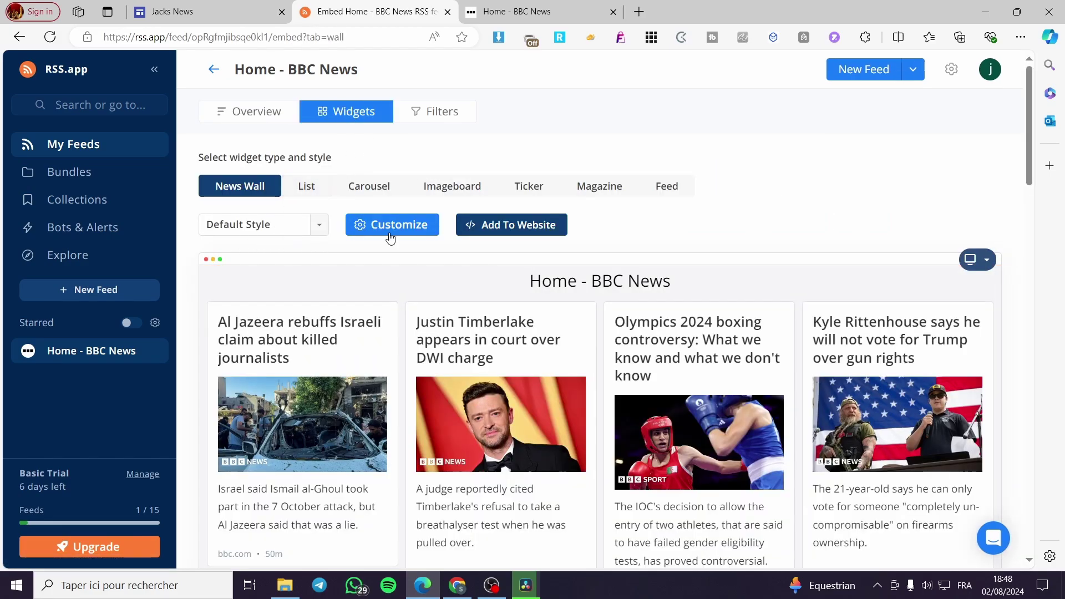
{"action": "left_click", "coordinate": [505, 233]}
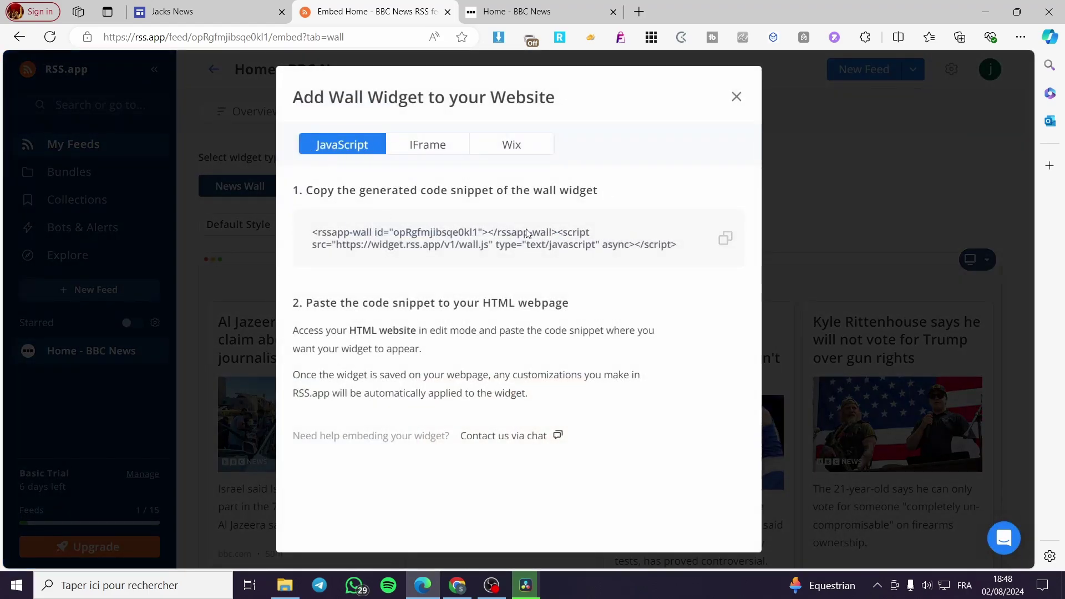
{"action": "left_click", "coordinate": [725, 239]}
{"action": "left_click", "coordinate": [178, 10]}
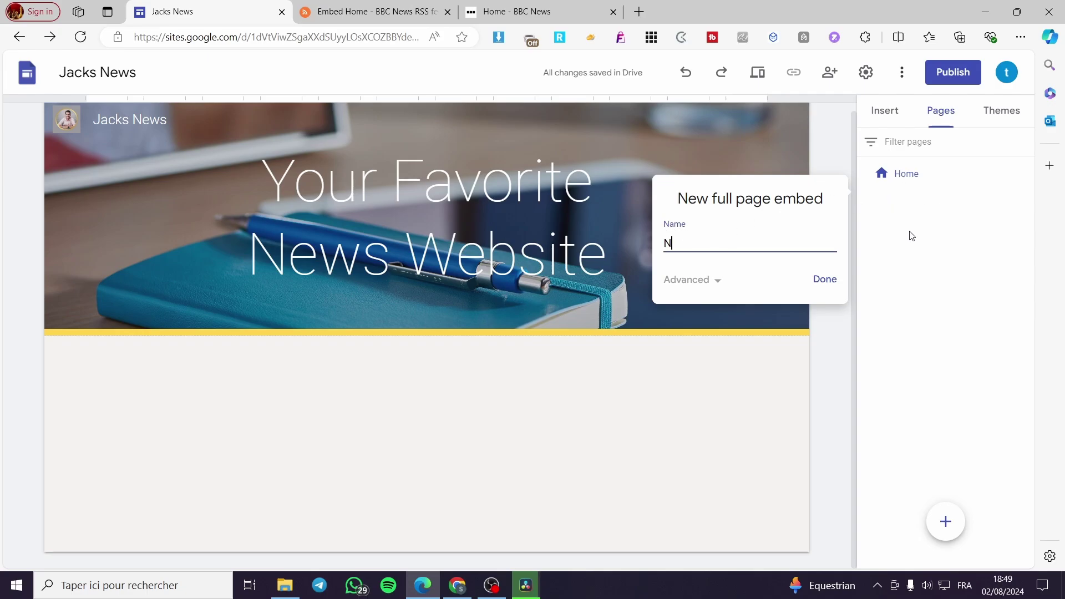
- Name the new full page embed page 'Global News' and create it
{"action": "type", "text": "News"}
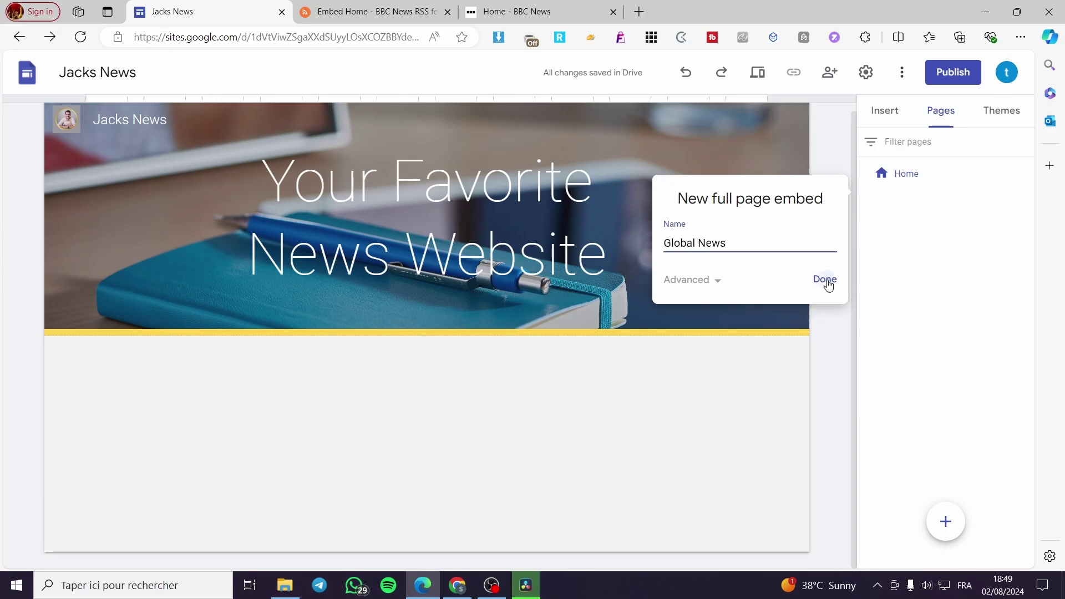
{"action": "left_click", "coordinate": [825, 280]}
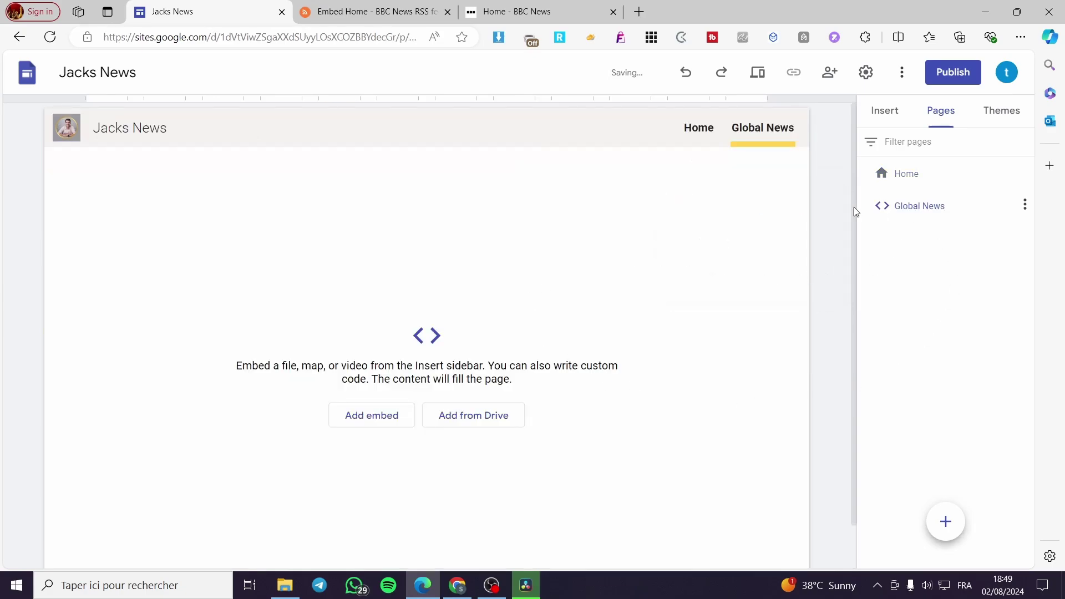
{"action": "mouse_move", "coordinate": [956, 541]}
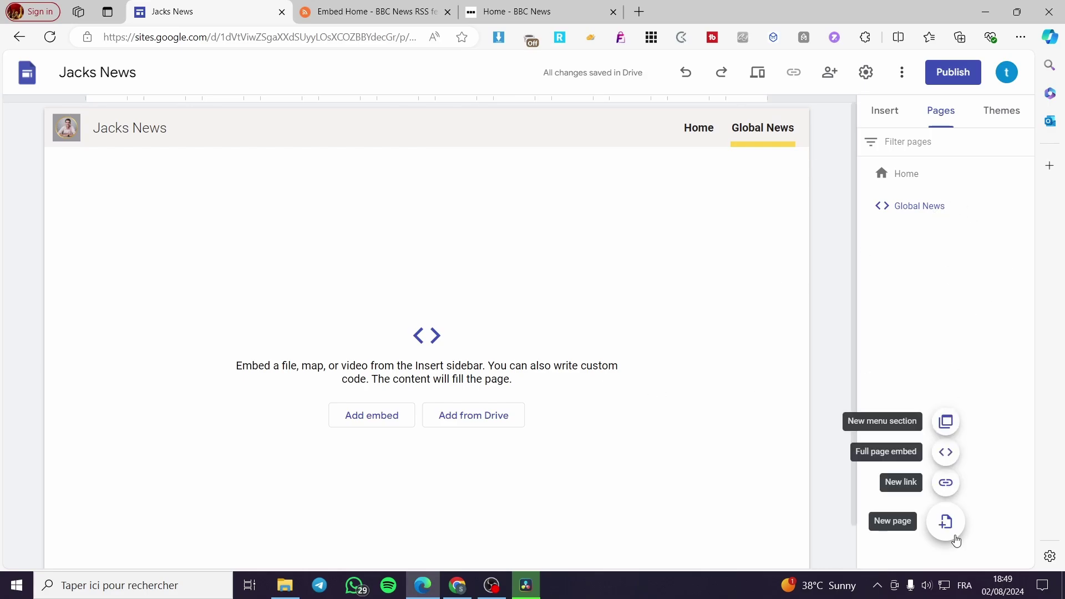
- Paste the BBC News Wall widget code as an embed on the Global News page and insert it
{"action": "left_click", "coordinate": [376, 420]}
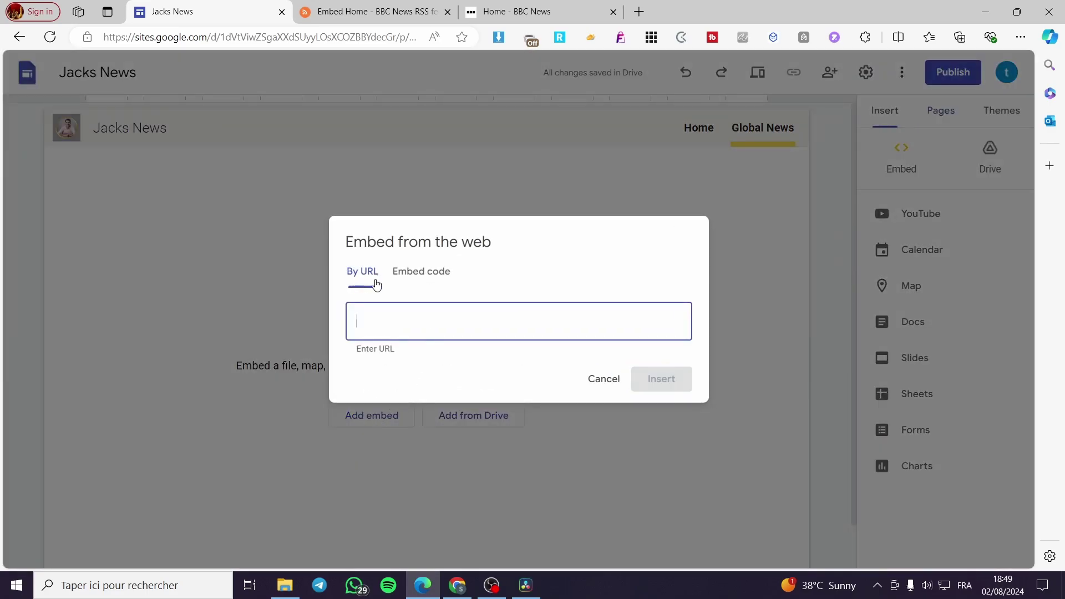
{"action": "left_click", "coordinate": [441, 278]}
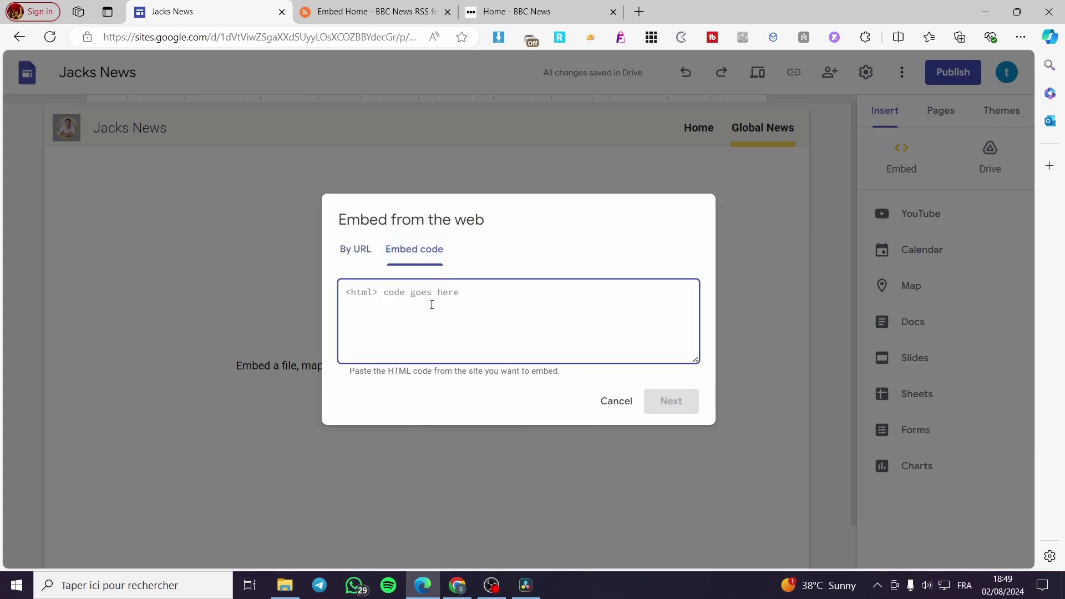
{"action": "key", "text": "ctrl+v"}
{"action": "left_click", "coordinate": [678, 404]}
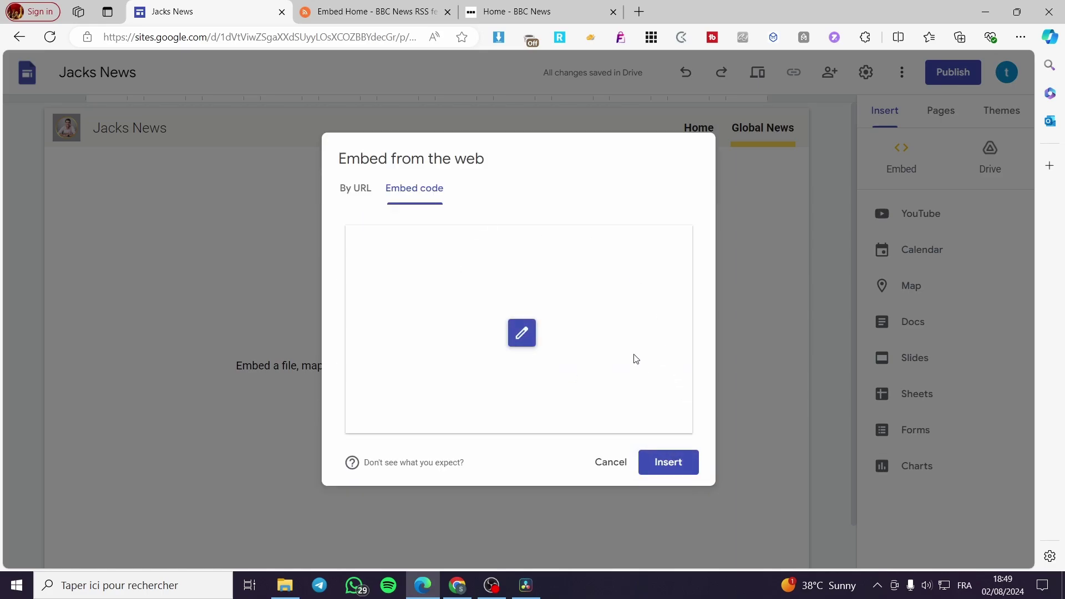
{"action": "left_click", "coordinate": [669, 465]}
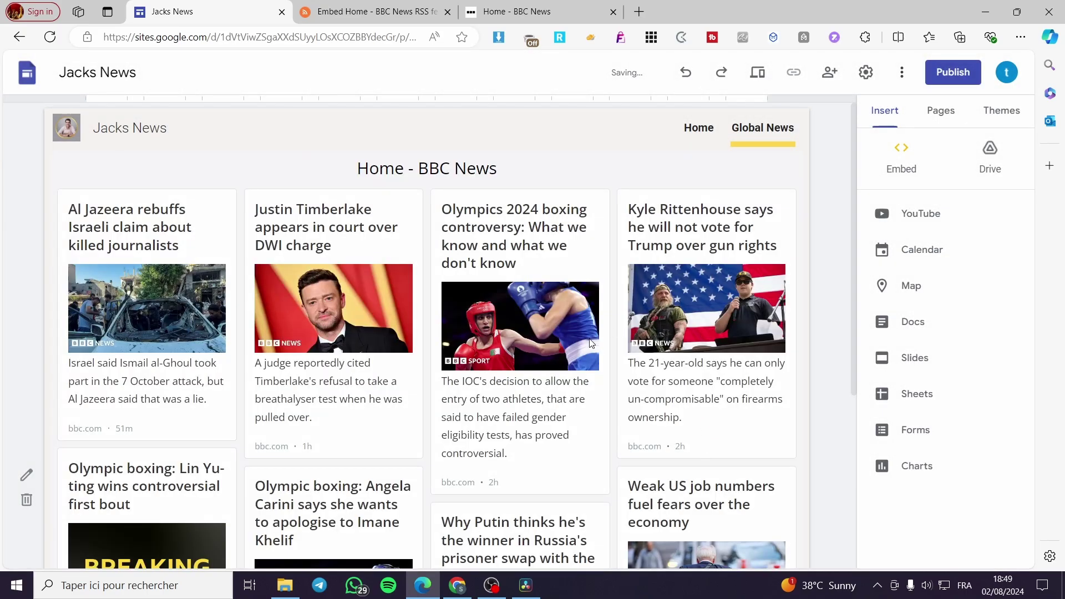
{"action": "scroll", "coordinate": [401, 245], "scroll_direction": "down", "scroll_amount": 5}
{"action": "scroll", "coordinate": [483, 322], "scroll_direction": "up", "scroll_amount": 3}
{"action": "scroll", "coordinate": [484, 322], "scroll_direction": "up", "scroll_amount": 3}
- Close the widget code dialog and preview the List, Carousel, News Wall, Imageboard and Ticker layouts
{"action": "left_click", "coordinate": [373, 12]}
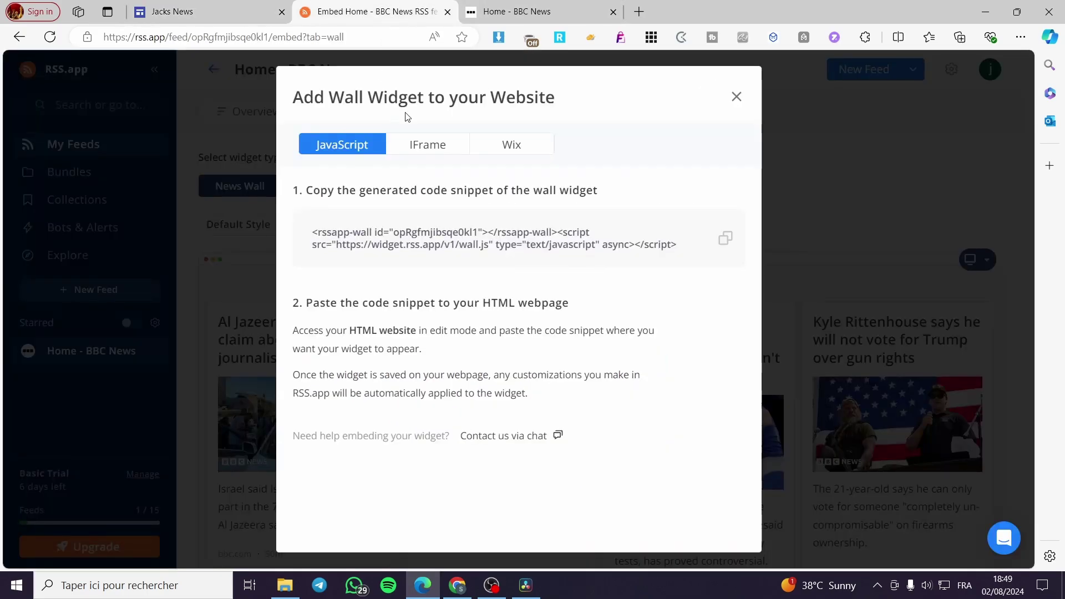
{"action": "left_click", "coordinate": [735, 98]}
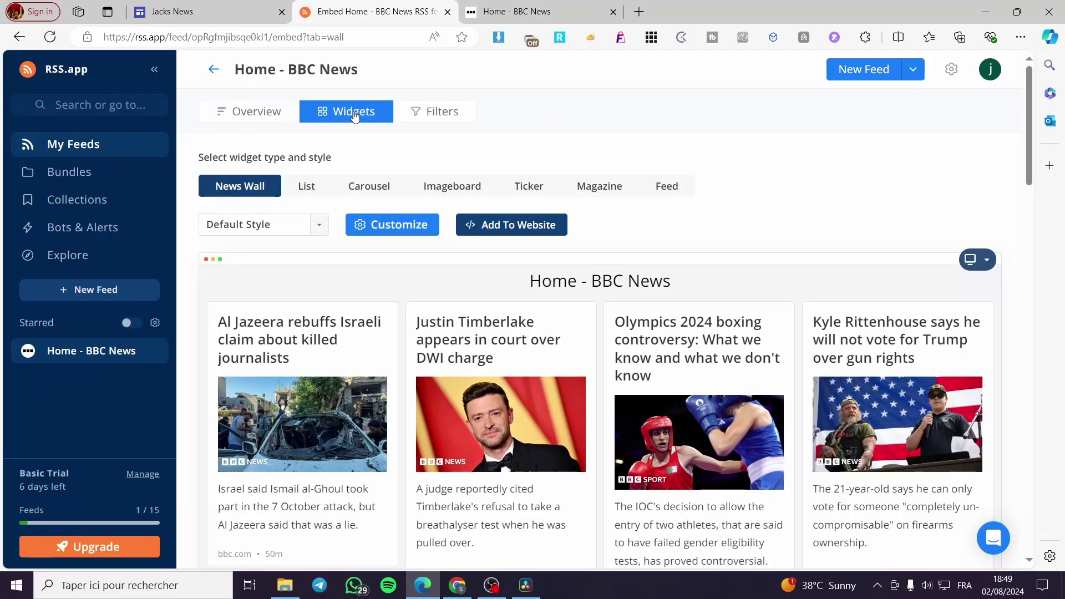
{"action": "left_click", "coordinate": [308, 185]}
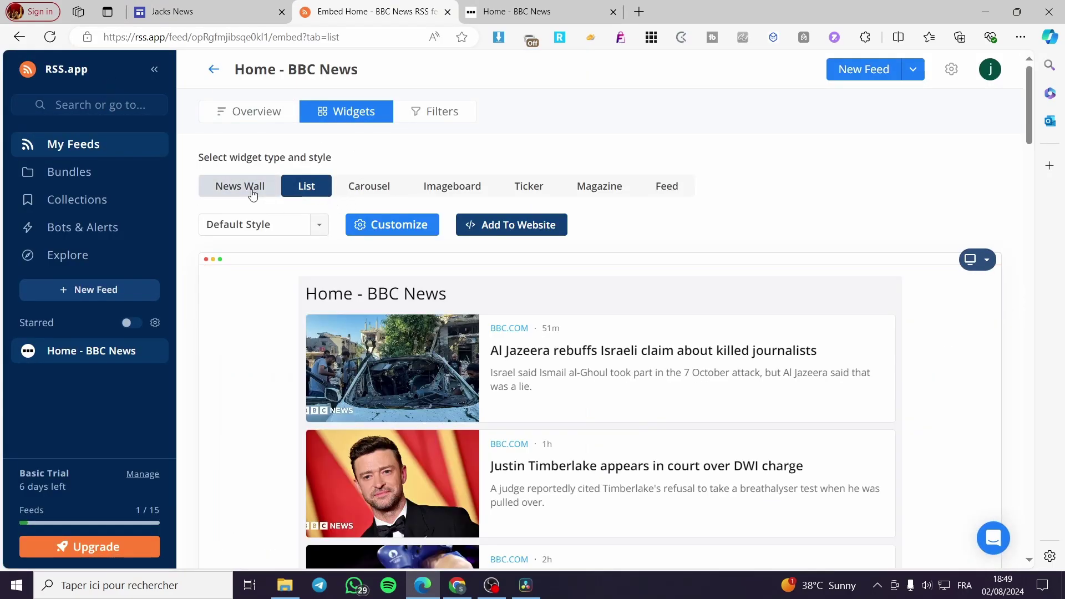
{"action": "left_click", "coordinate": [369, 187]}
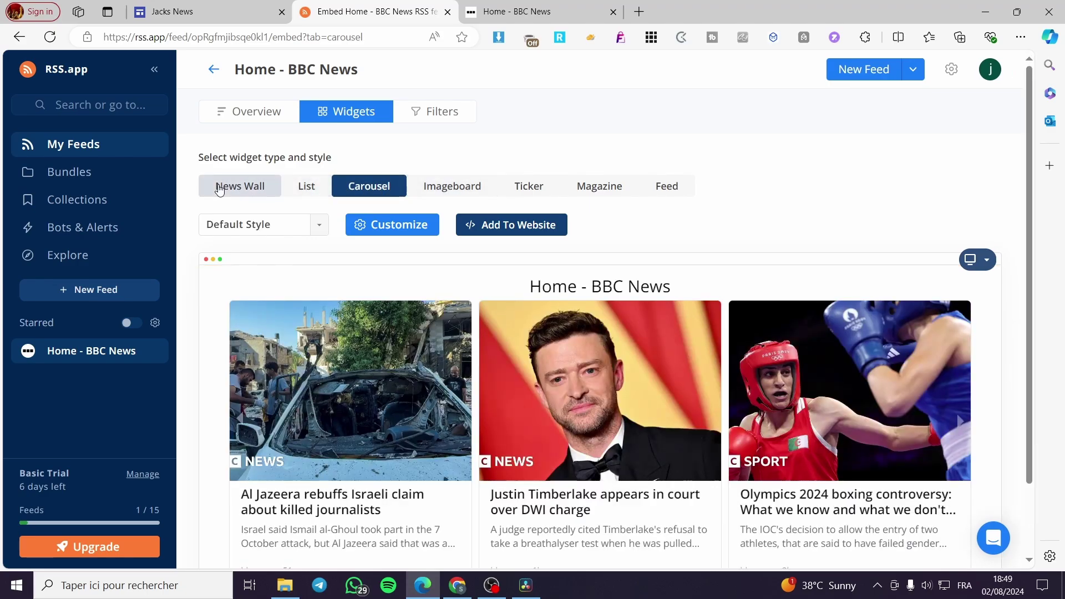
{"action": "left_click", "coordinate": [220, 189]}
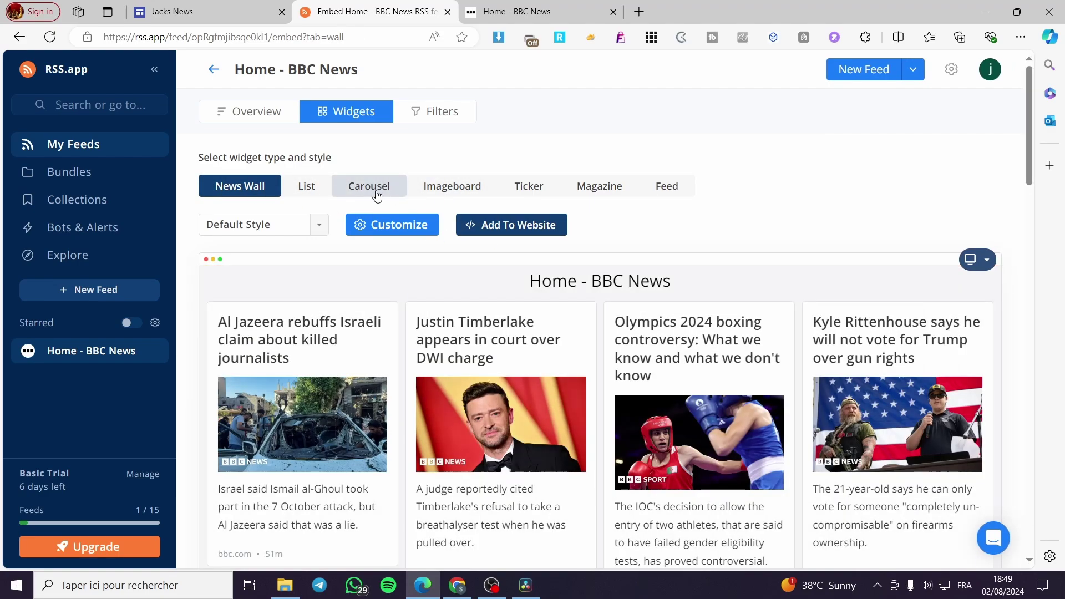
{"action": "left_click", "coordinate": [376, 193]}
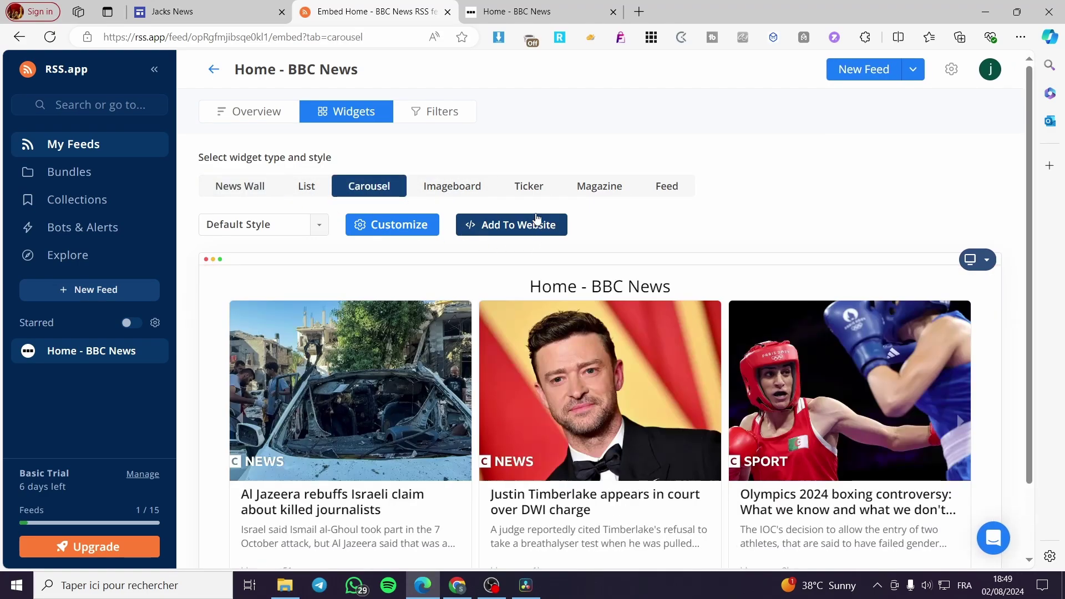
{"action": "left_click", "coordinate": [451, 191]}
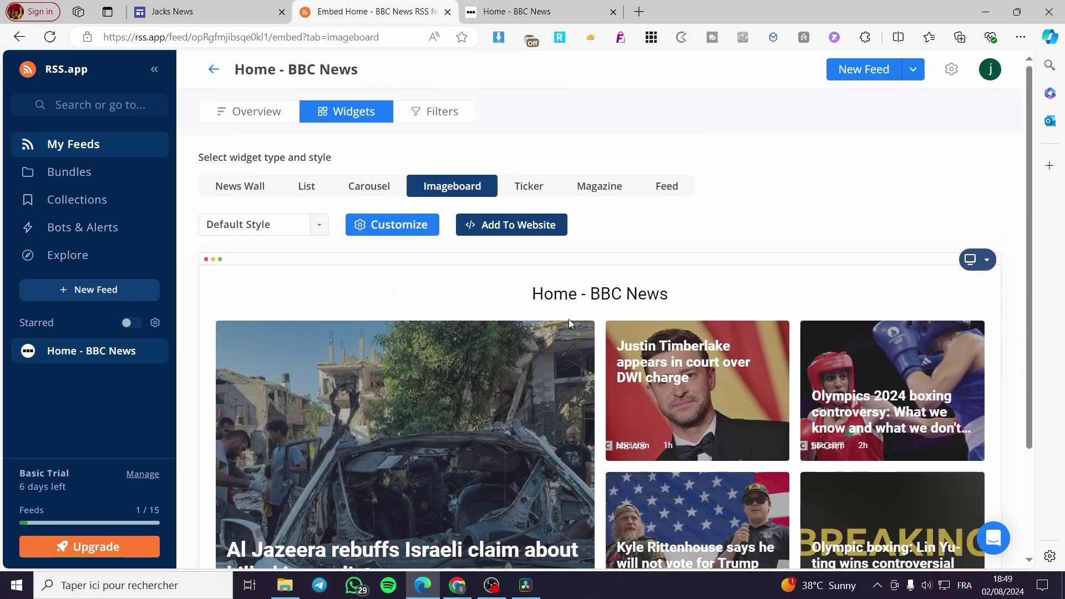
{"action": "left_click", "coordinate": [529, 187]}
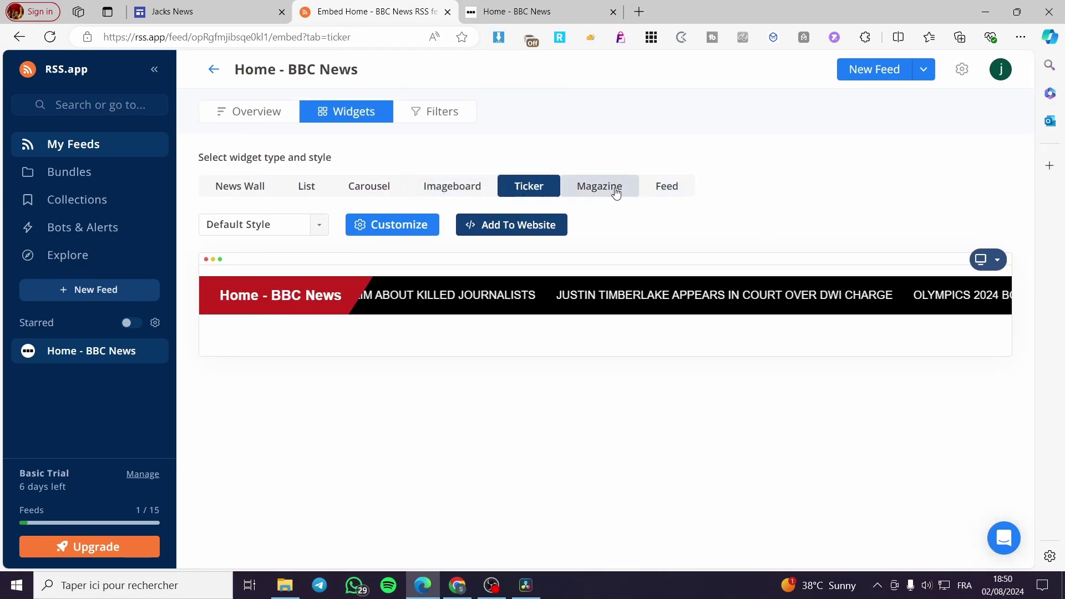
- Compare the Magazine and Feed layouts, then choose Magazine and open its embed code
{"action": "left_click", "coordinate": [615, 193]}
{"action": "scroll", "coordinate": [602, 197], "scroll_direction": "down", "scroll_amount": 7}
{"action": "scroll", "coordinate": [675, 271], "scroll_direction": "up", "scroll_amount": 7}
{"action": "left_click", "coordinate": [667, 186]}
{"action": "scroll", "coordinate": [630, 345], "scroll_direction": "down", "scroll_amount": 7}
{"action": "scroll", "coordinate": [625, 332], "scroll_direction": "up", "scroll_amount": 7}
{"action": "left_click", "coordinate": [608, 195]}
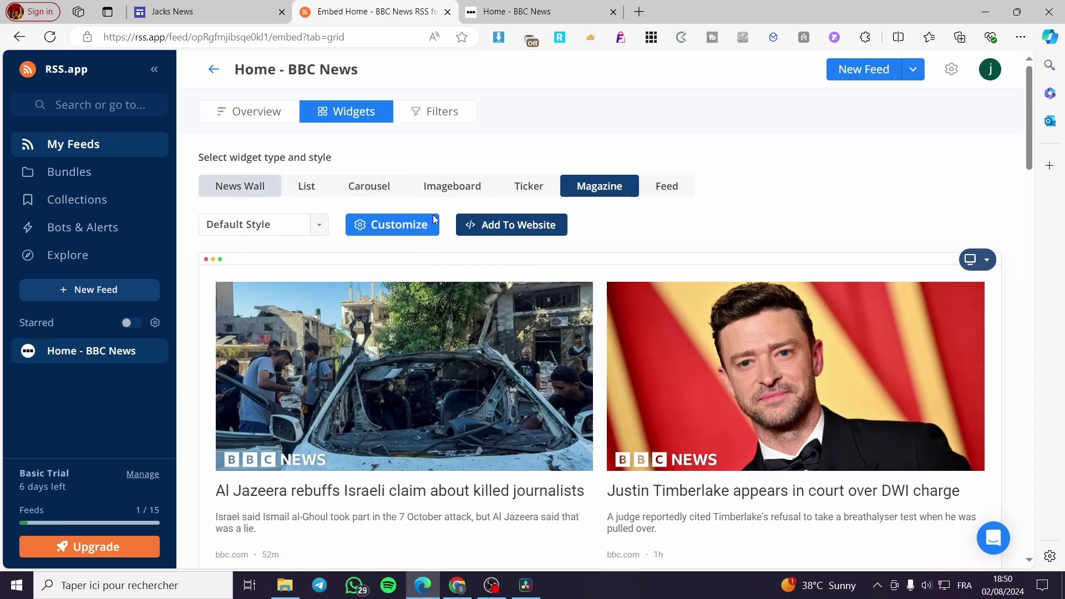
{"action": "left_click", "coordinate": [508, 232]}
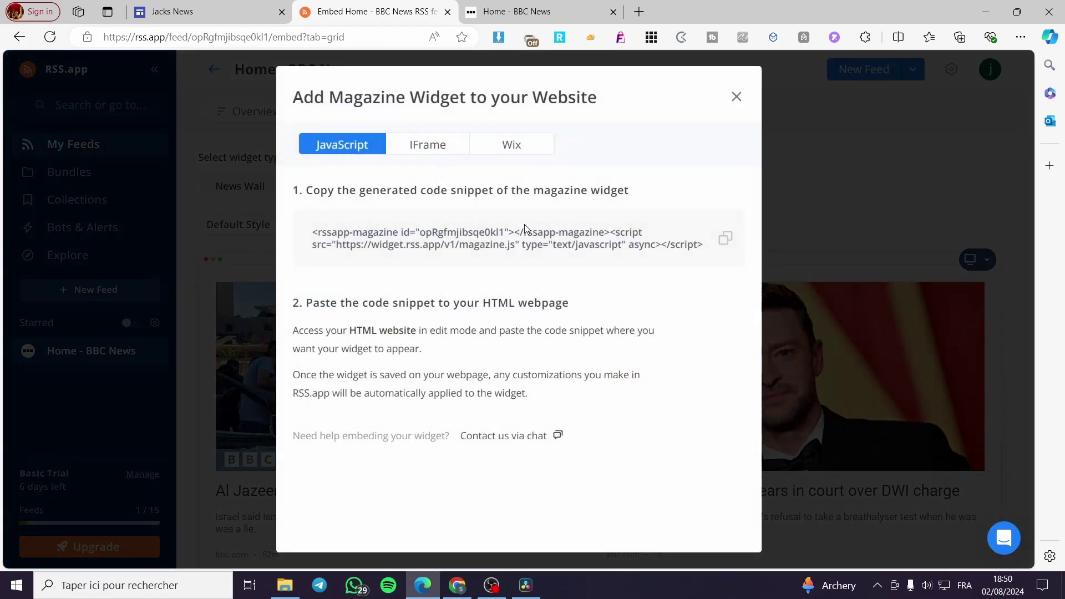
- Copy the Magazine widget code and insert it as a second embed on the Global News page
{"action": "left_click", "coordinate": [725, 242]}
{"action": "key", "text": "ctrl+Tab"}
{"action": "key", "text": "ctrl+Tab"}
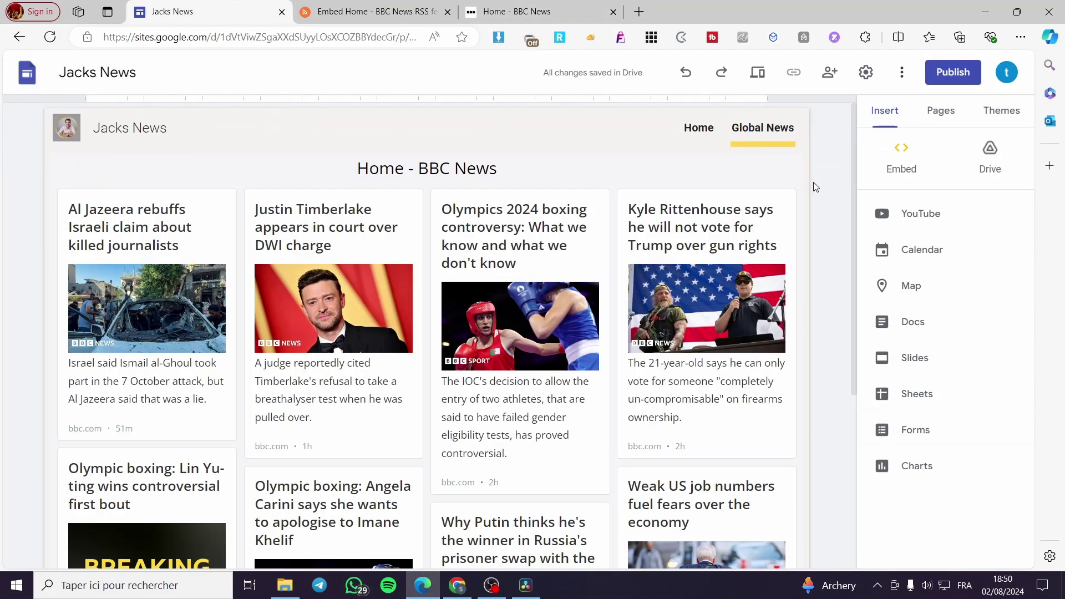
{"action": "left_click", "coordinate": [894, 156]}
{"action": "left_click", "coordinate": [438, 276]}
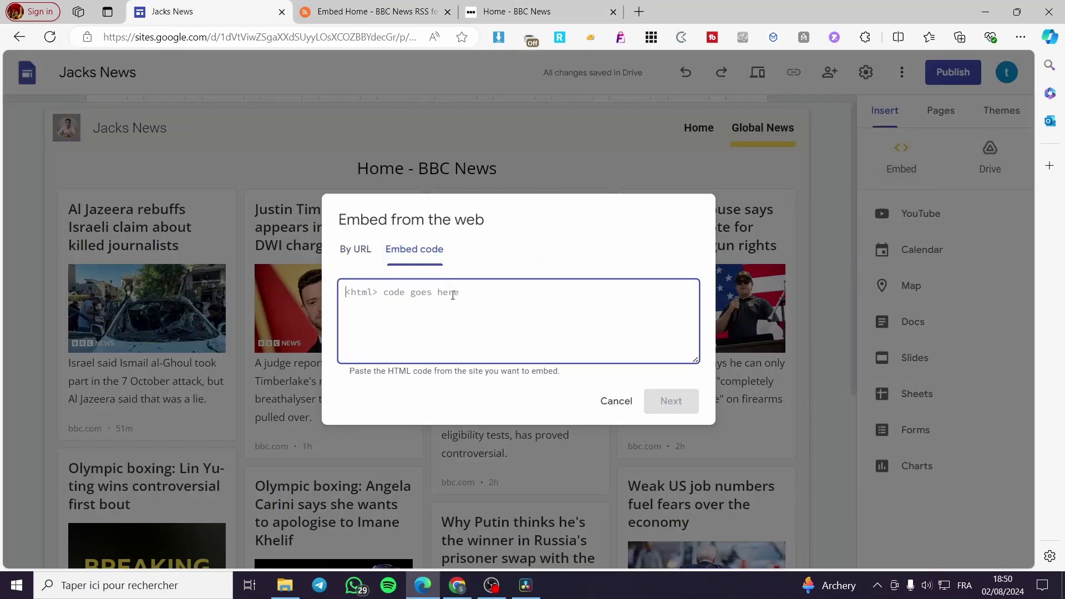
{"action": "key", "text": "ctrl+v"}
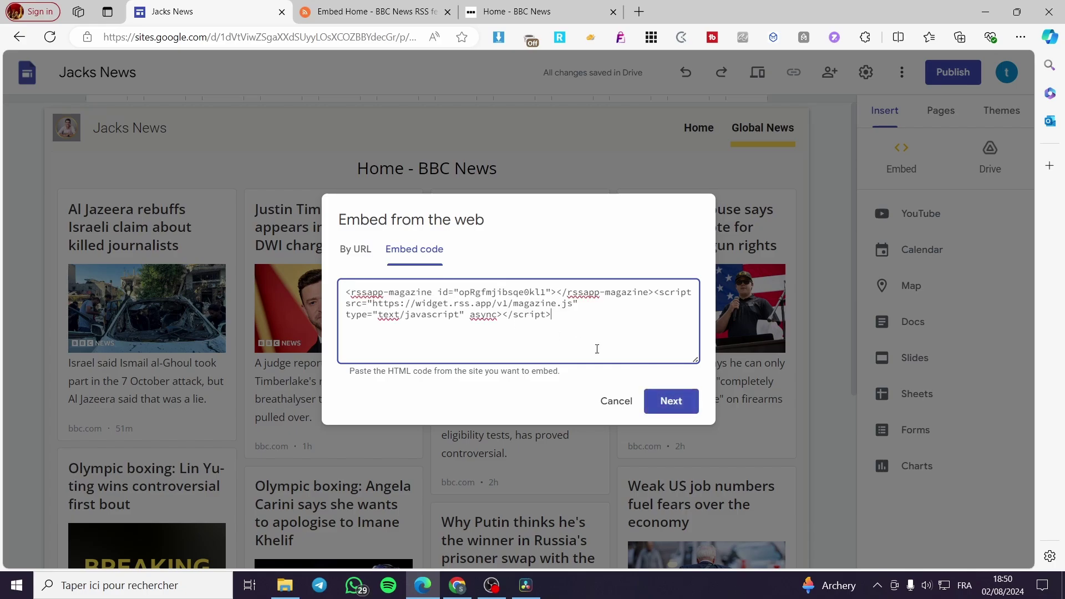
{"action": "left_click", "coordinate": [680, 402]}
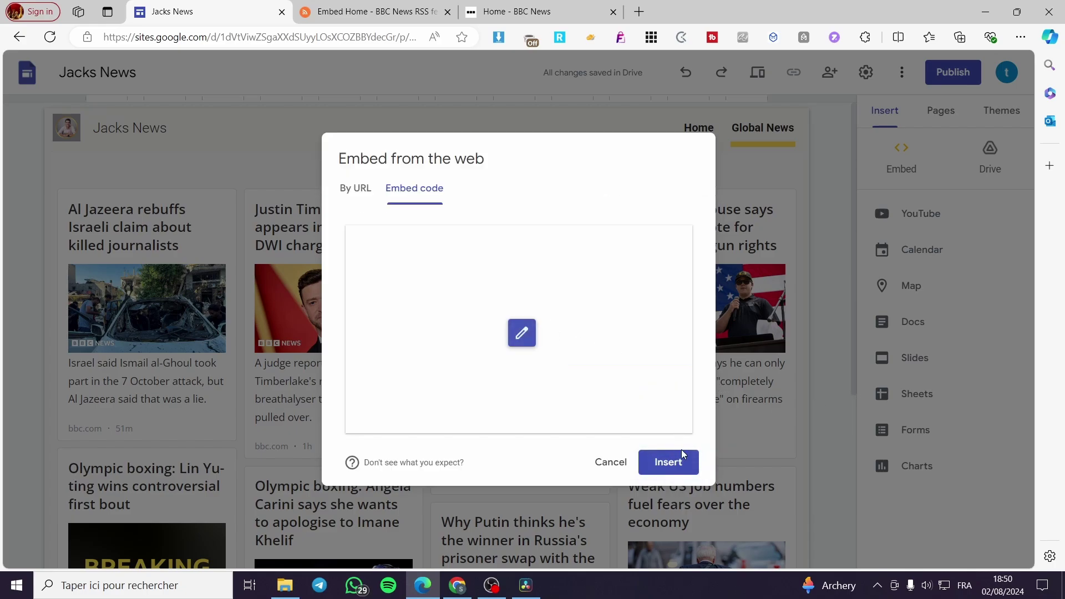
{"action": "left_click", "coordinate": [668, 462]}
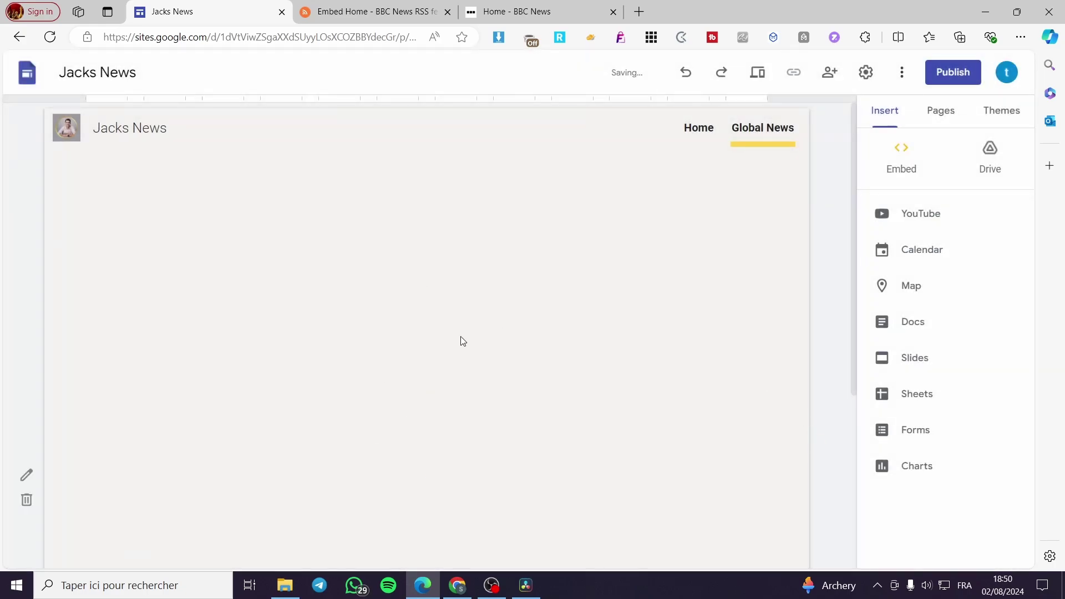
- Close the Magazine embed code window and check the BBC feed on the Jacks News page
{"action": "scroll", "coordinate": [554, 388], "scroll_direction": "up", "scroll_amount": 4}
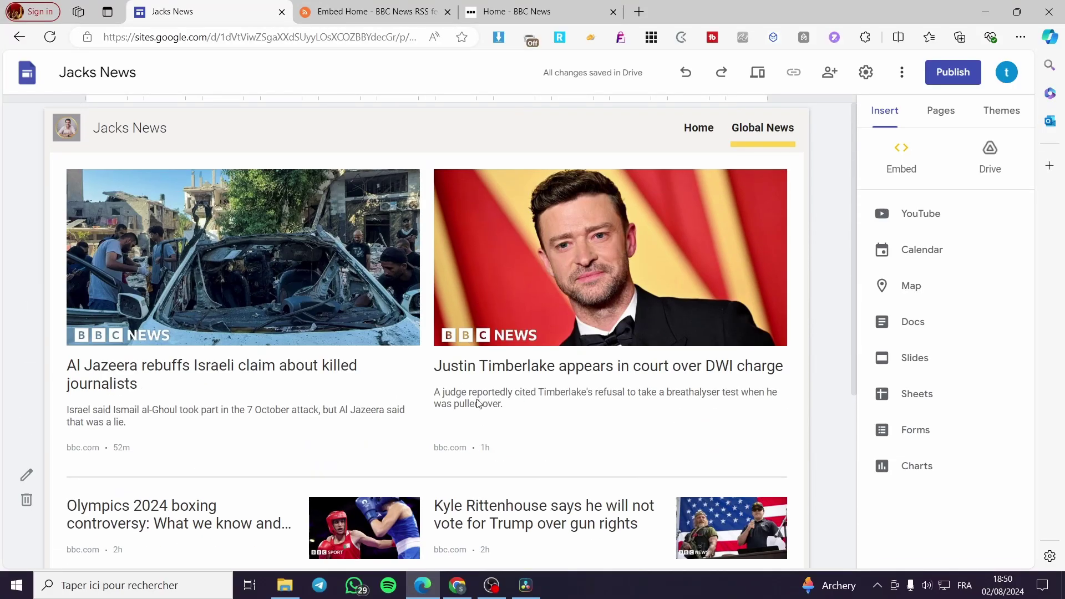
{"action": "left_click", "coordinate": [395, 4]}
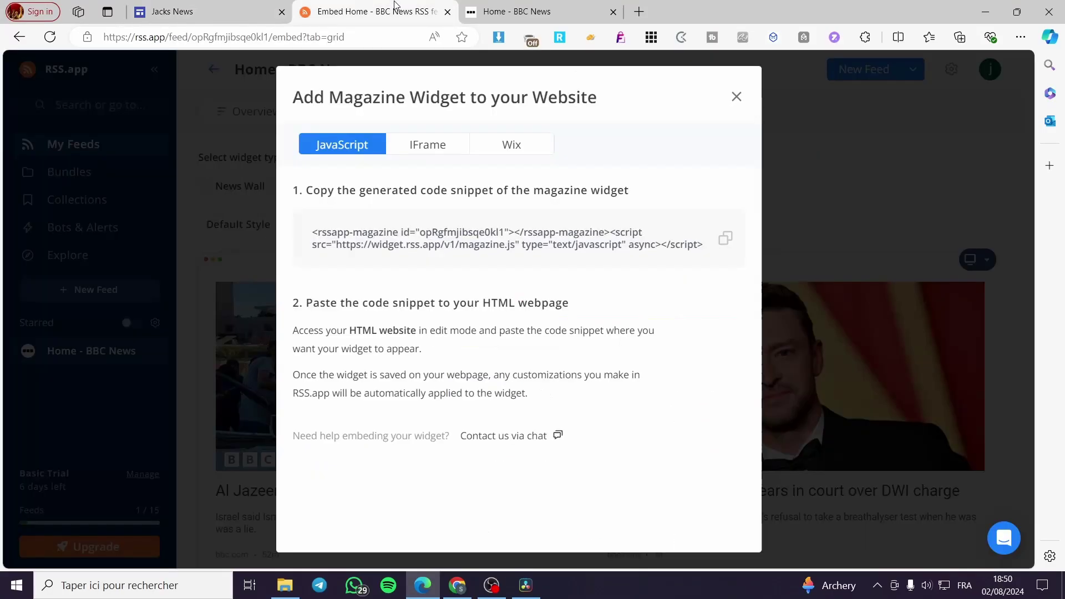
{"action": "left_click", "coordinate": [736, 97]}
{"action": "scroll", "coordinate": [573, 384], "scroll_direction": "down", "scroll_amount": 6}
{"action": "scroll", "coordinate": [571, 380], "scroll_direction": "up", "scroll_amount": 6}
{"action": "left_click", "coordinate": [172, 11]}
{"action": "left_click", "coordinate": [366, 11]}
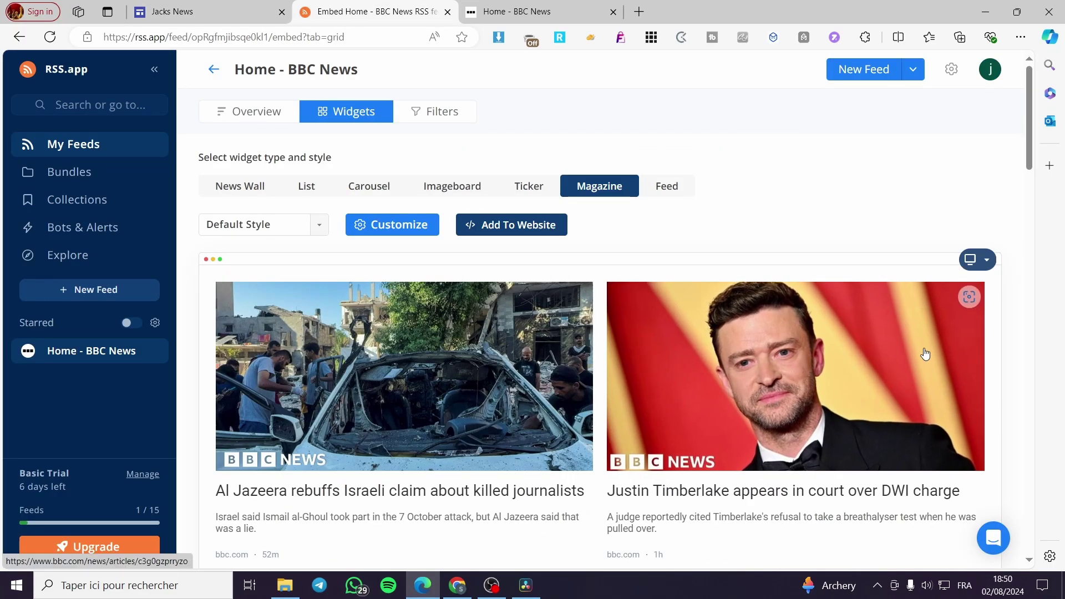
- Compare the Jacks News page with RSS.app's widget preview, then return to My Feeds
{"action": "left_click", "coordinate": [987, 260]}
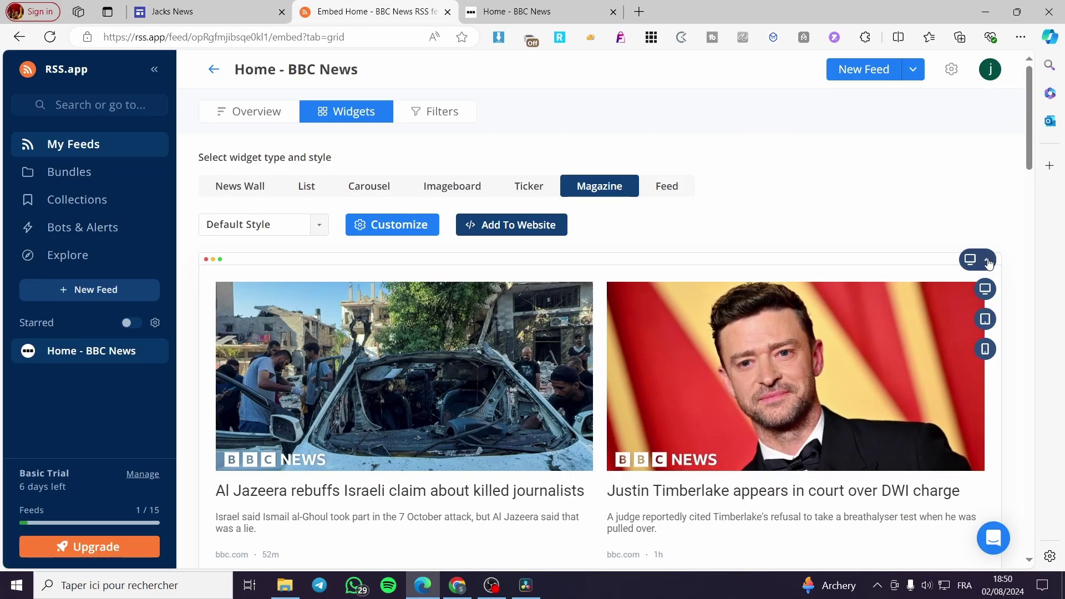
{"action": "left_click", "coordinate": [174, 11]}
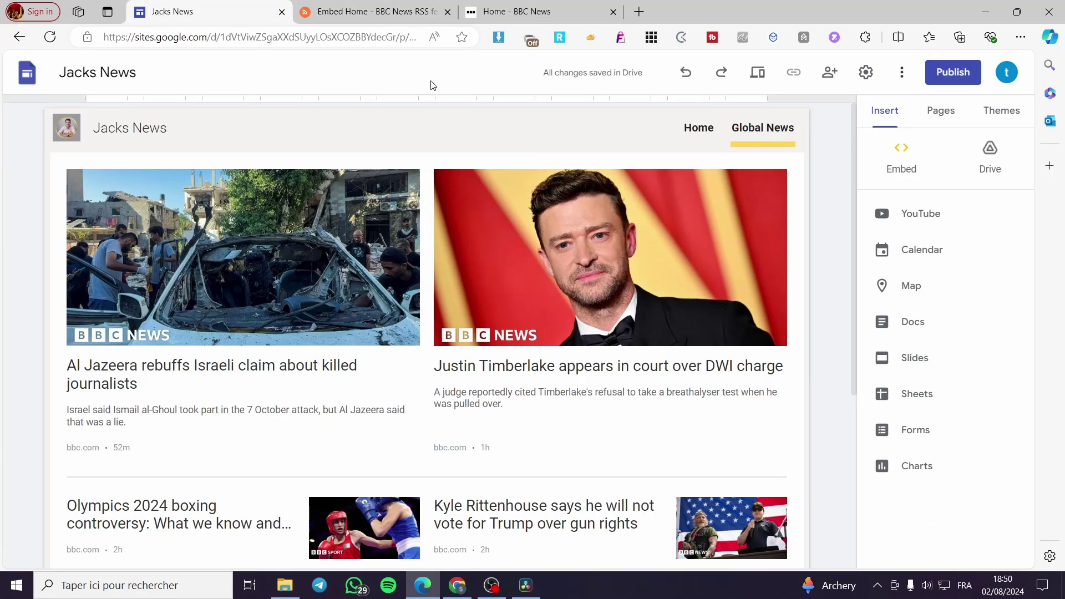
{"action": "left_click", "coordinate": [388, 11]}
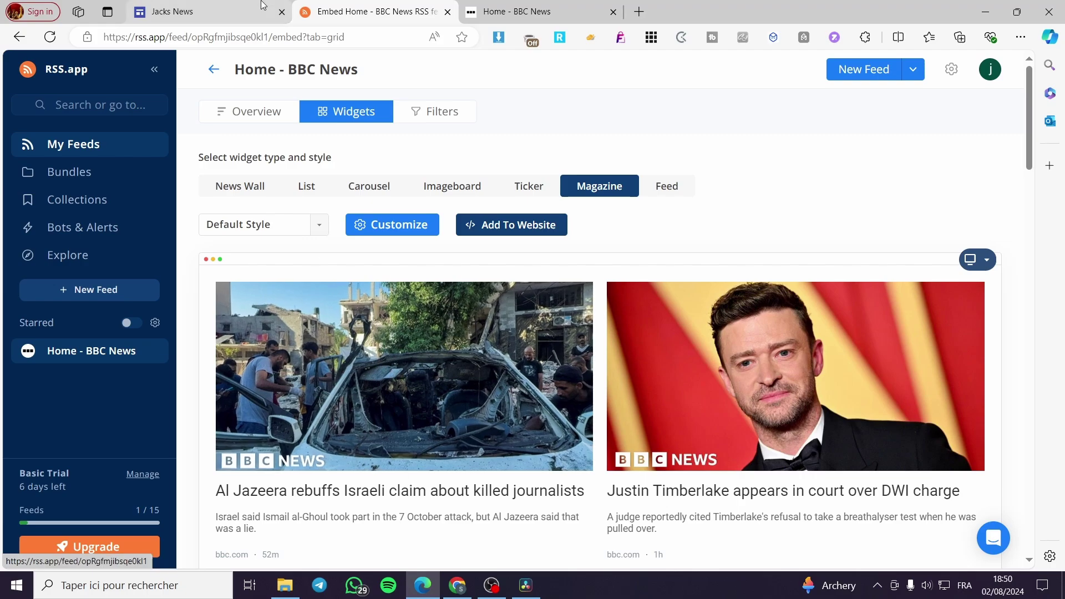
{"action": "left_click", "coordinate": [166, 11]}
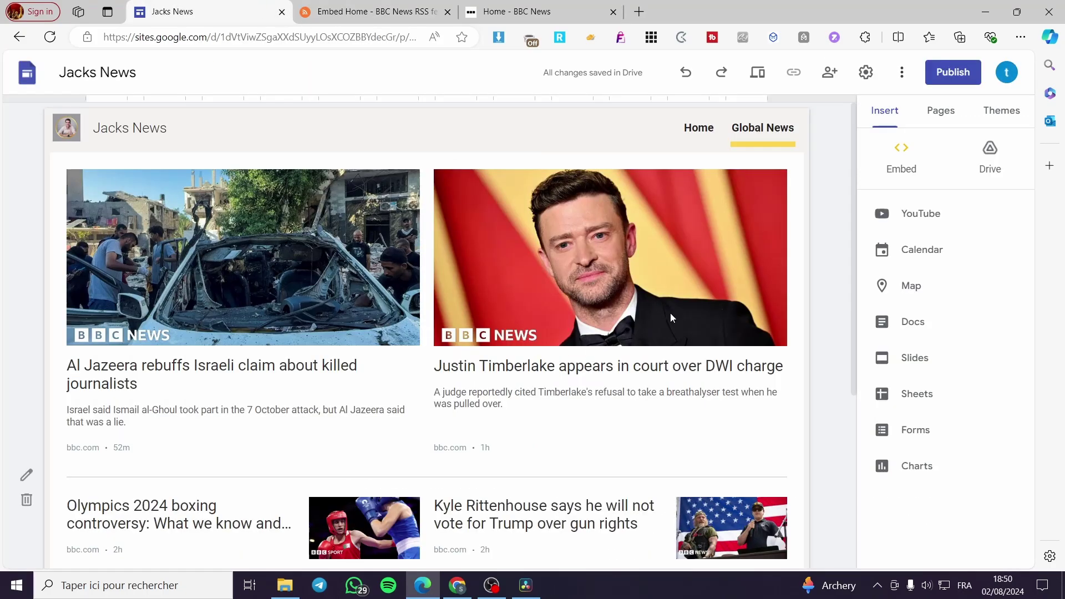
{"action": "left_click", "coordinate": [384, 15]}
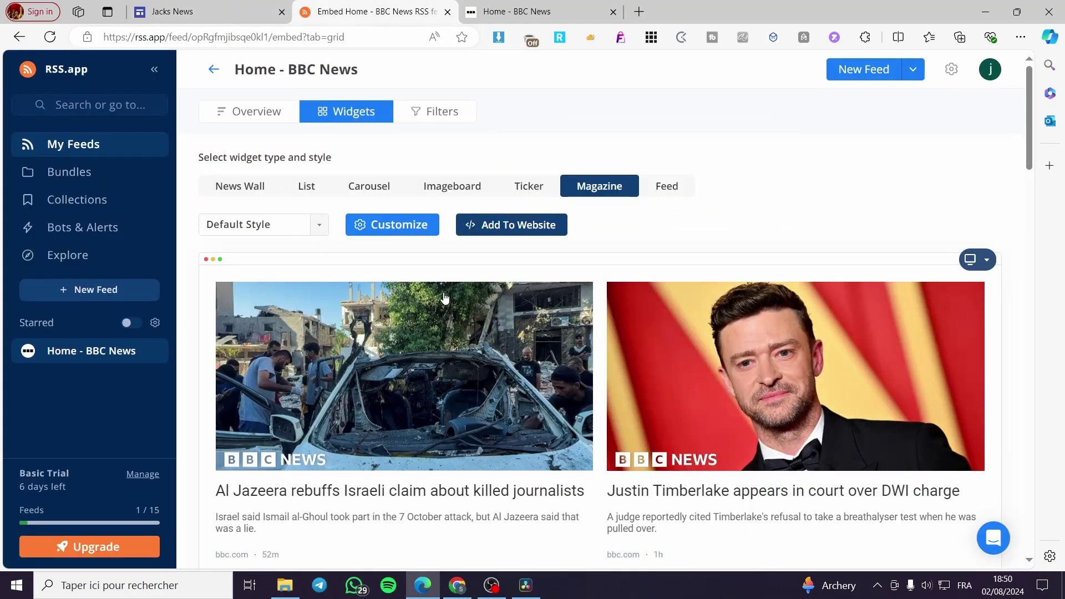
{"action": "left_click", "coordinate": [220, 74]}
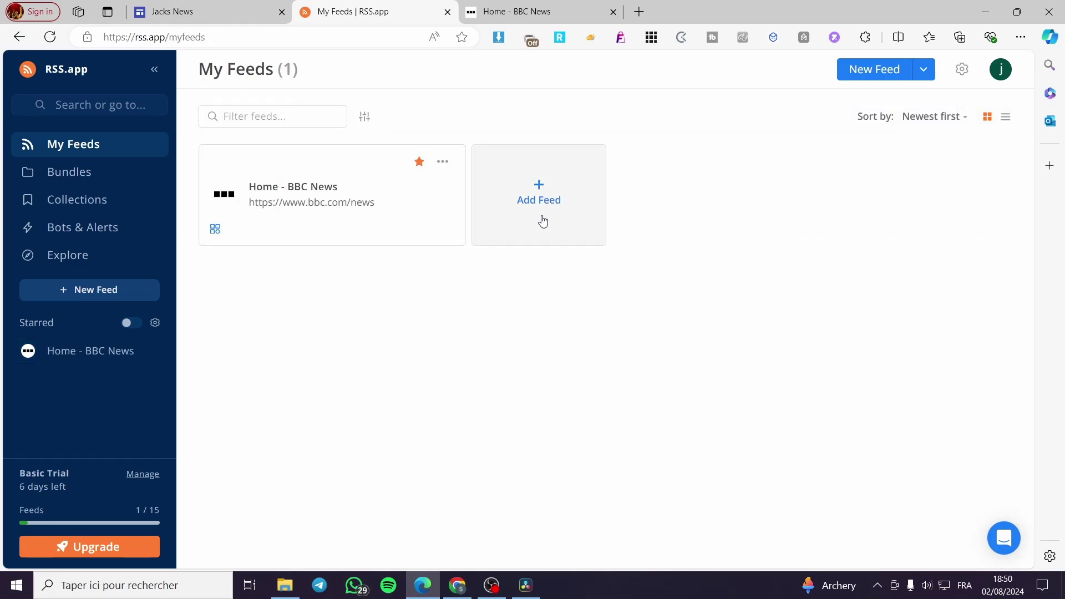
- Start a new RSS.app feed and search Google for 'fox news'
{"action": "left_click", "coordinate": [543, 198]}
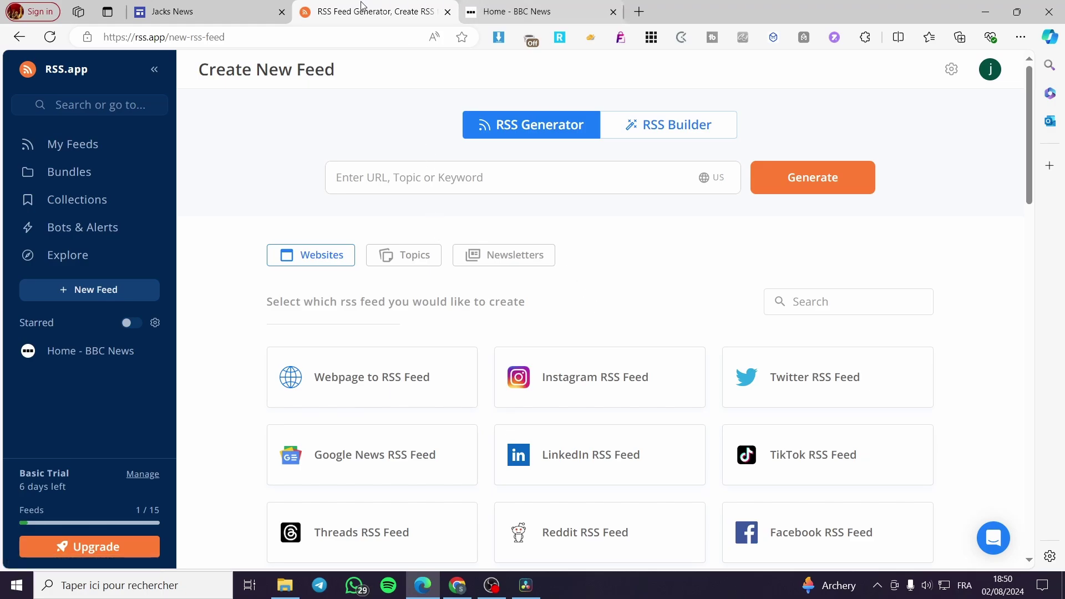
{"action": "left_click", "coordinate": [464, 8]}
{"action": "left_click", "coordinate": [19, 36]}
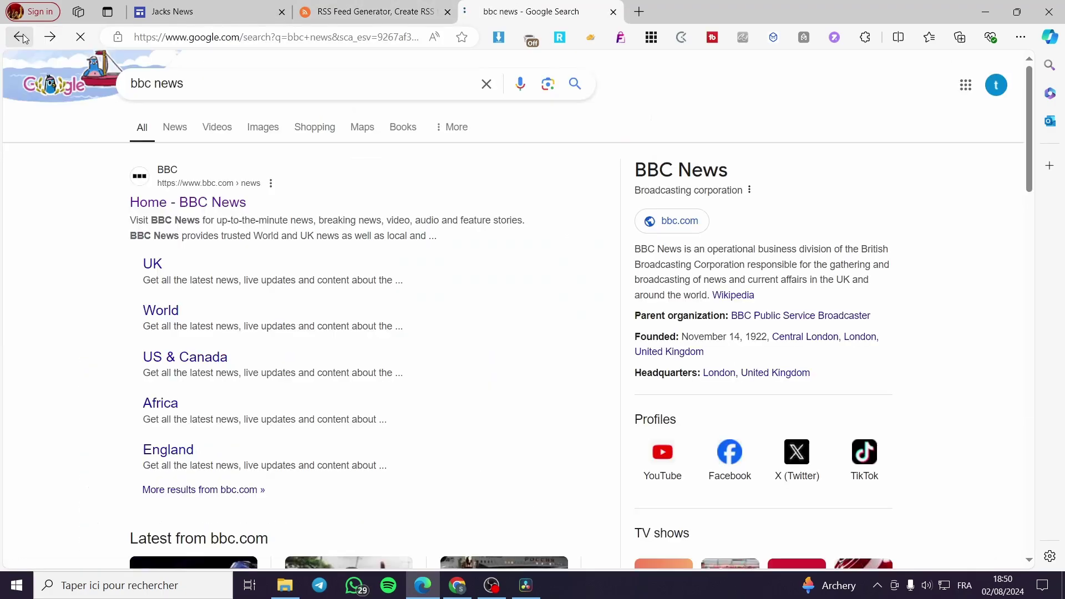
{"action": "left_click_drag", "start_coordinate": [179, 87], "coordinate": [98, 89]}
{"action": "type", "text": "f"}
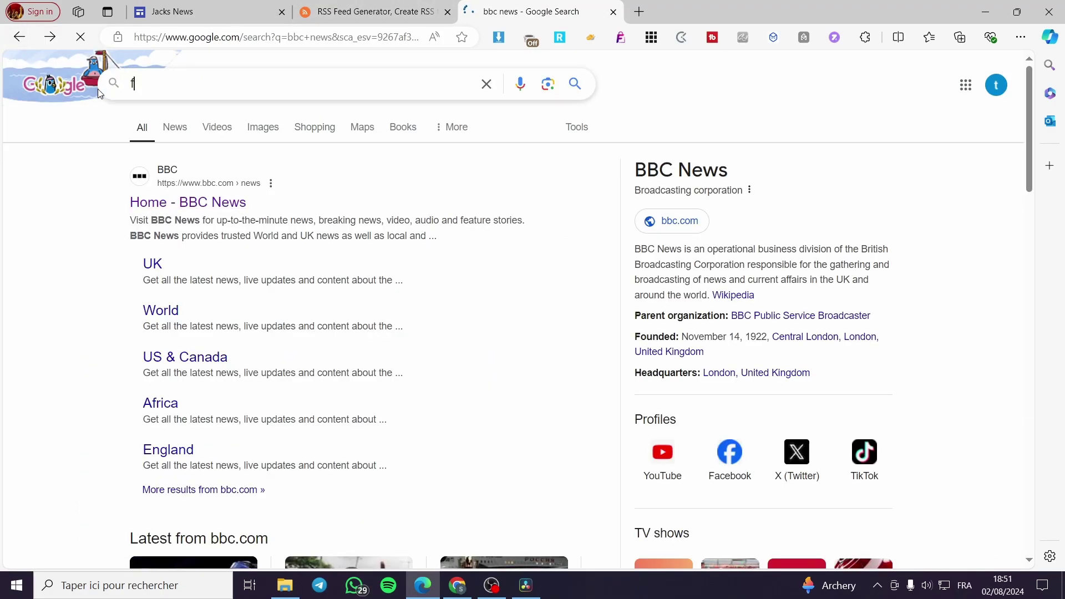
{"action": "type", "text": "ox news"}
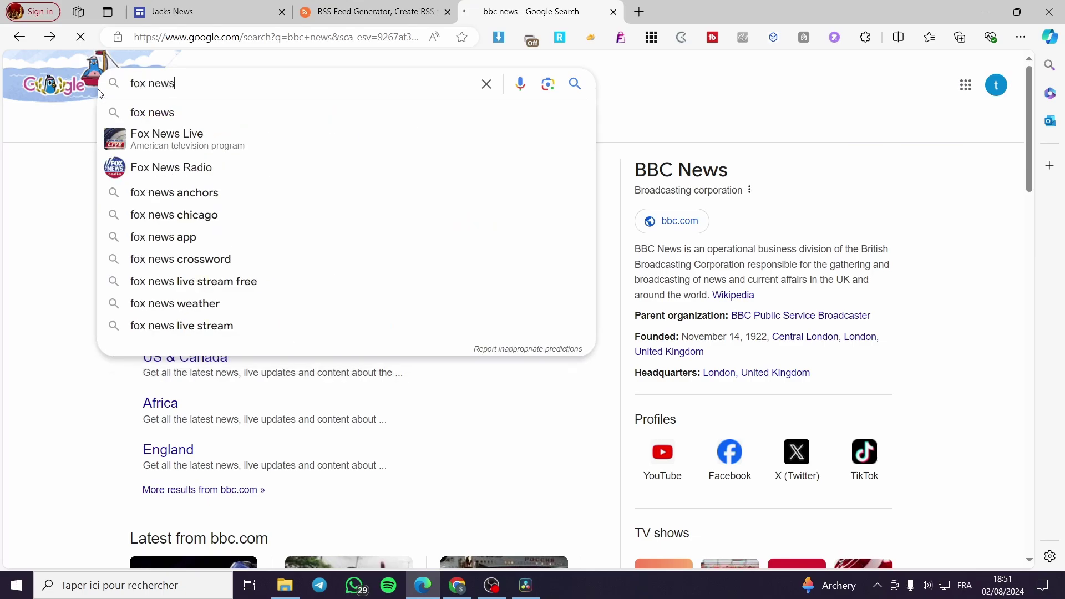
{"action": "key", "text": "Return"}
- Copy the foxnews.com address and focus RSS.app's new-feed address field
{"action": "left_click", "coordinate": [232, 202]}
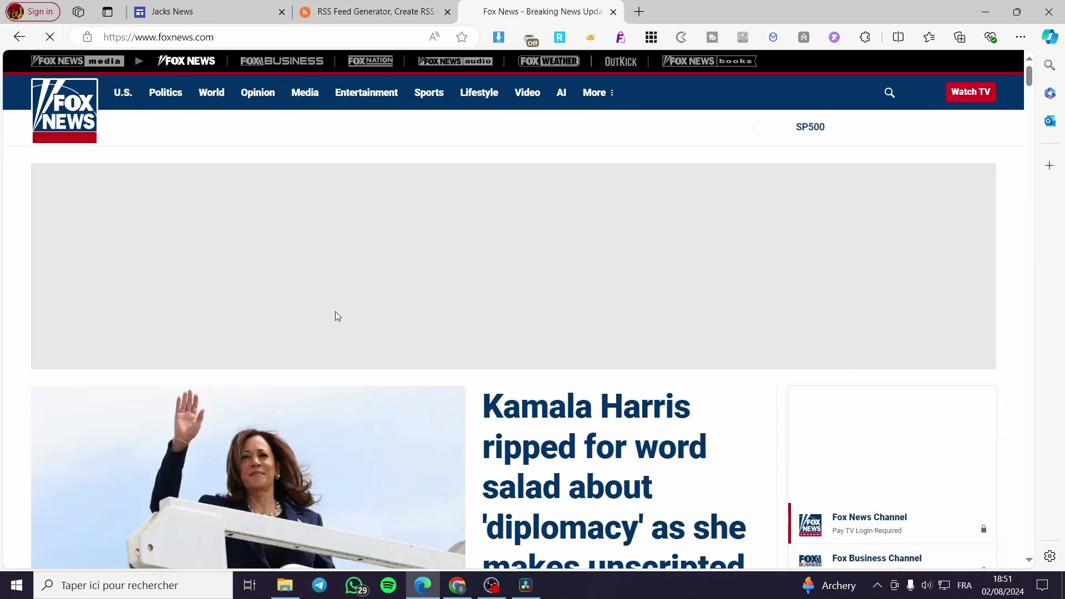
{"action": "left_click", "coordinate": [240, 39]}
{"action": "key", "text": "ctrl+c"}
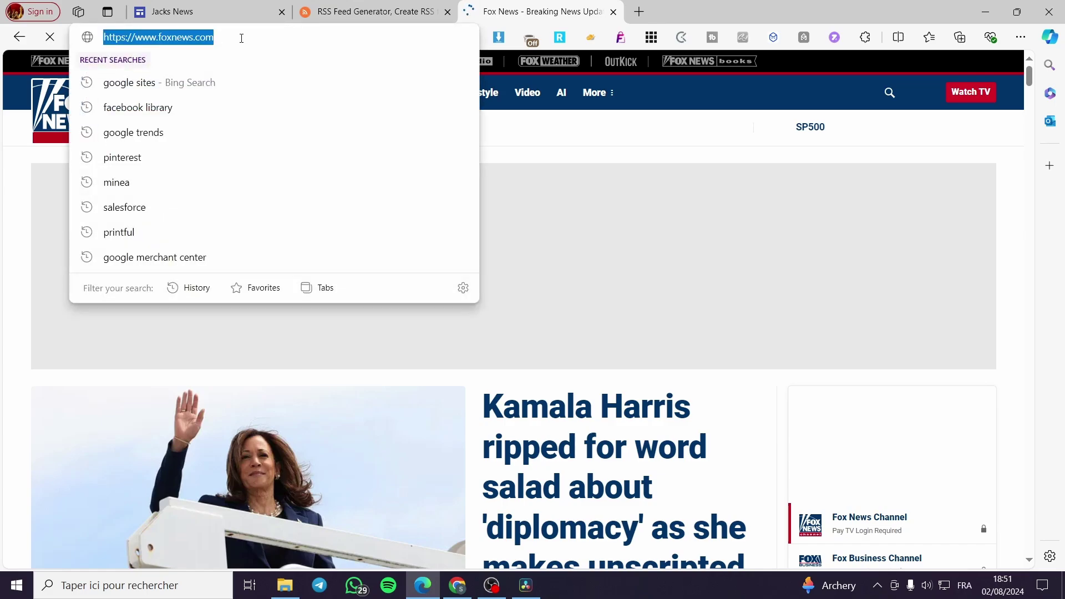
{"action": "left_click", "coordinate": [604, 211]}
{"action": "left_click", "coordinate": [366, 8]}
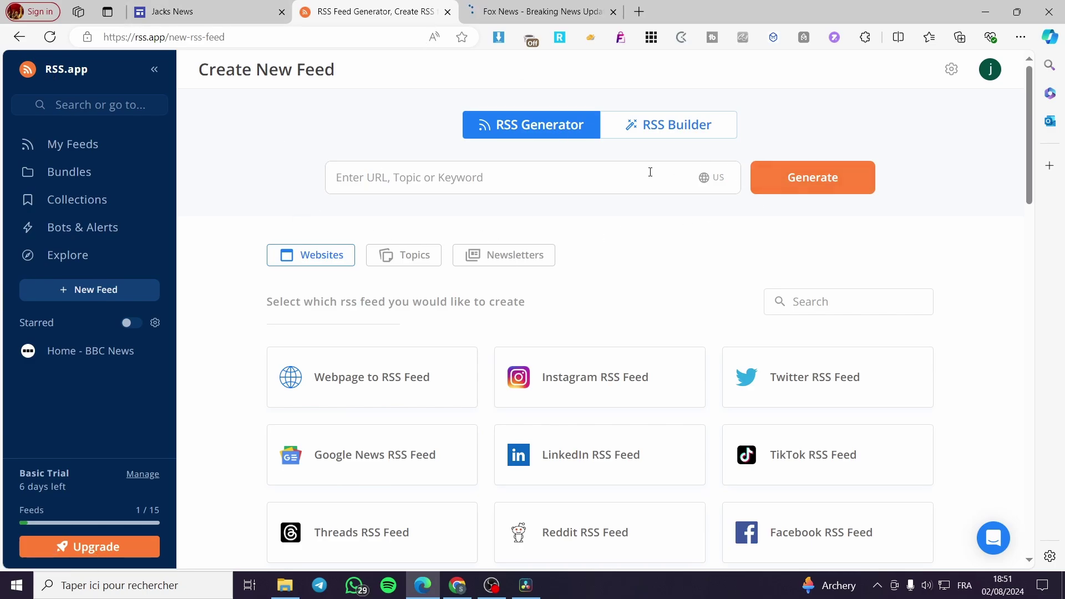
{"action": "left_click", "coordinate": [566, 175]}
- Generate a feed from the pasted foxnews.com address and save it
{"action": "key", "text": "ctrl+v"}
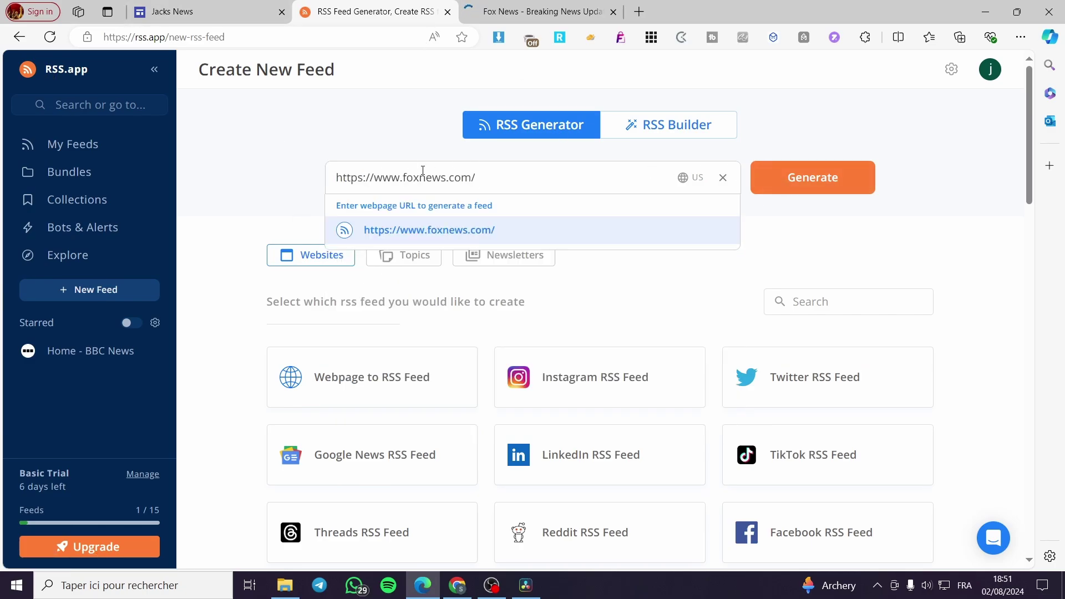
{"action": "left_click", "coordinate": [849, 191]}
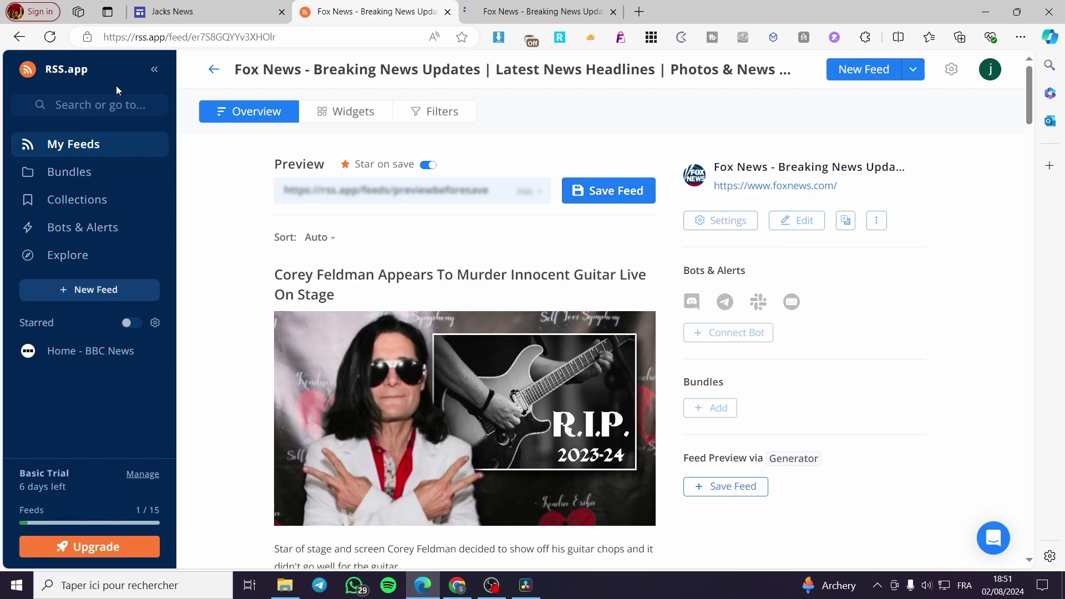
{"action": "left_click", "coordinate": [311, 114]}
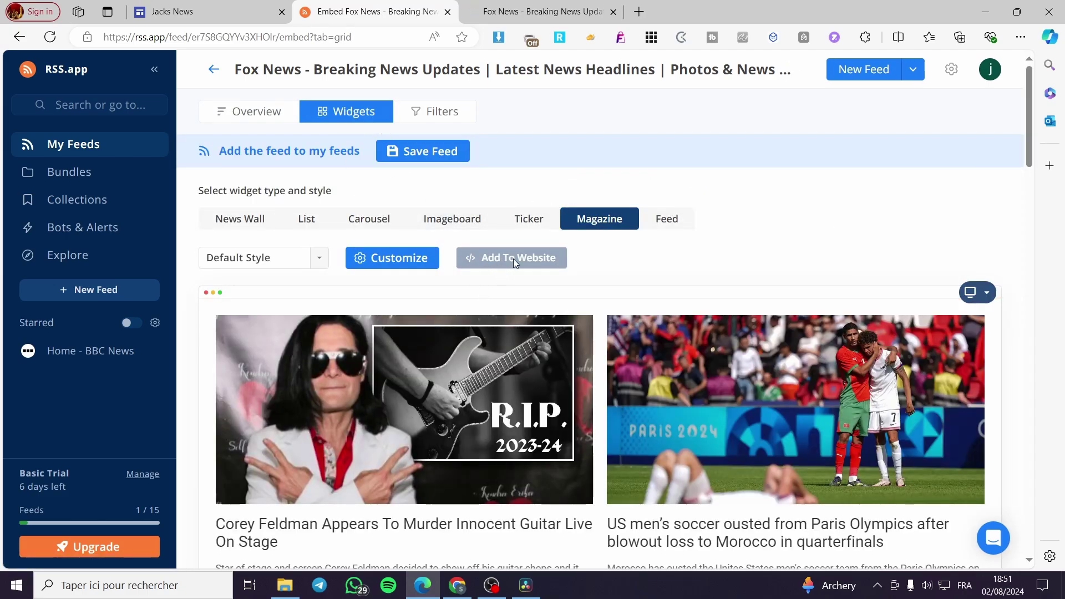
{"action": "left_click", "coordinate": [223, 112]}
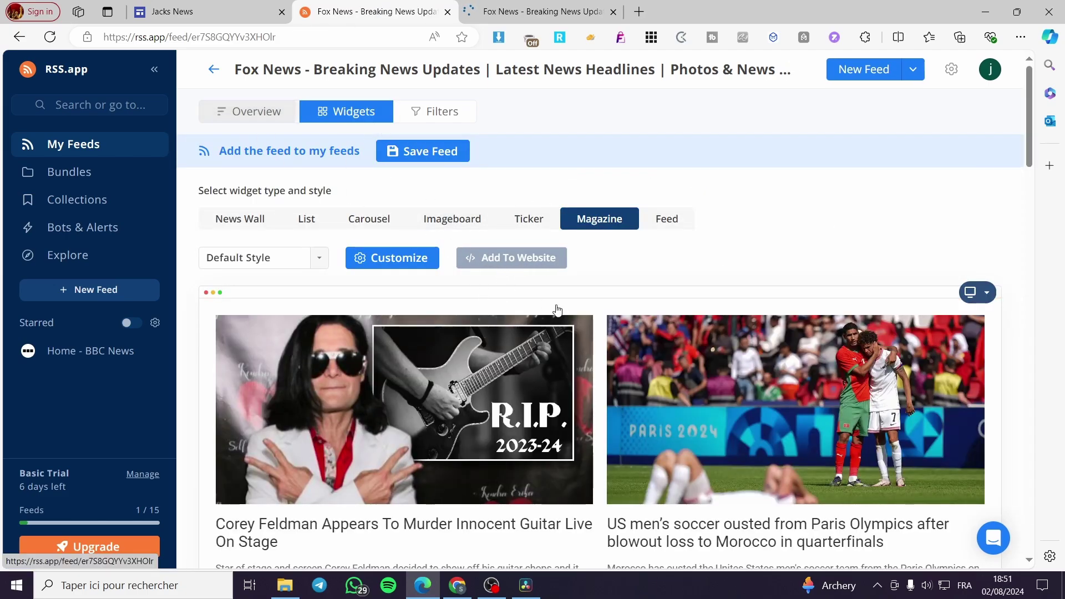
{"action": "left_click", "coordinate": [614, 190]}
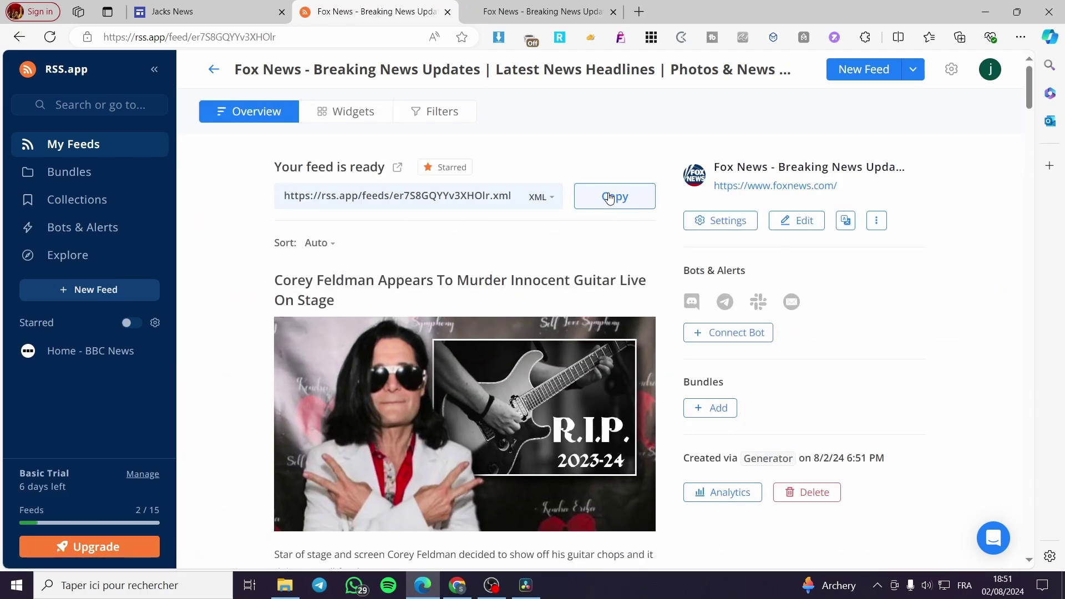
- Preview Ticker, Imageboard and Carousel styles, then copy the Feed widget's embed code
{"action": "left_click", "coordinate": [365, 112]}
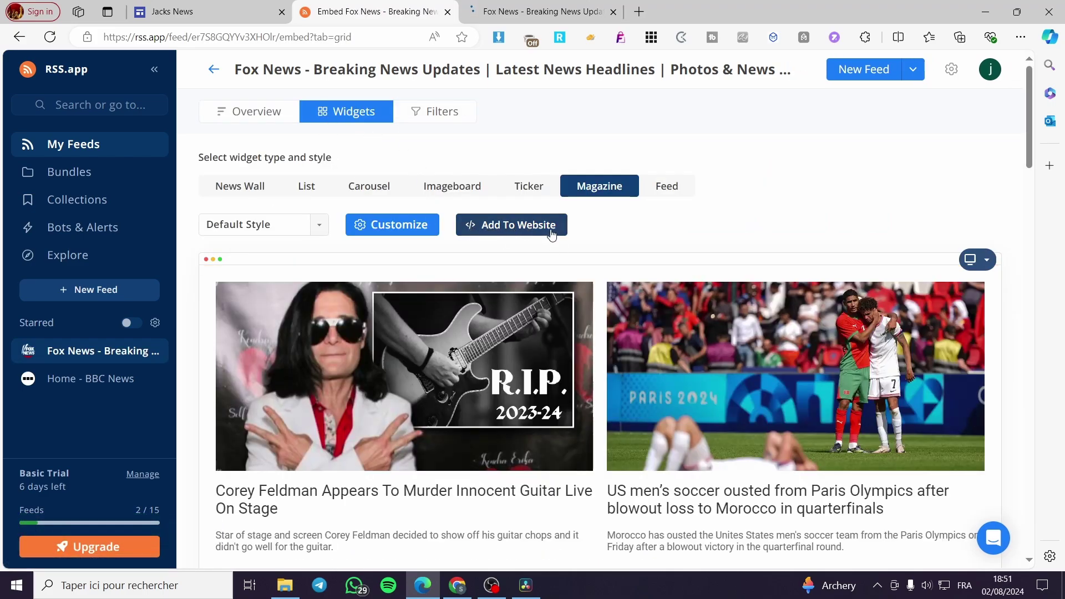
{"action": "scroll", "coordinate": [638, 250], "scroll_direction": "down", "scroll_amount": 2}
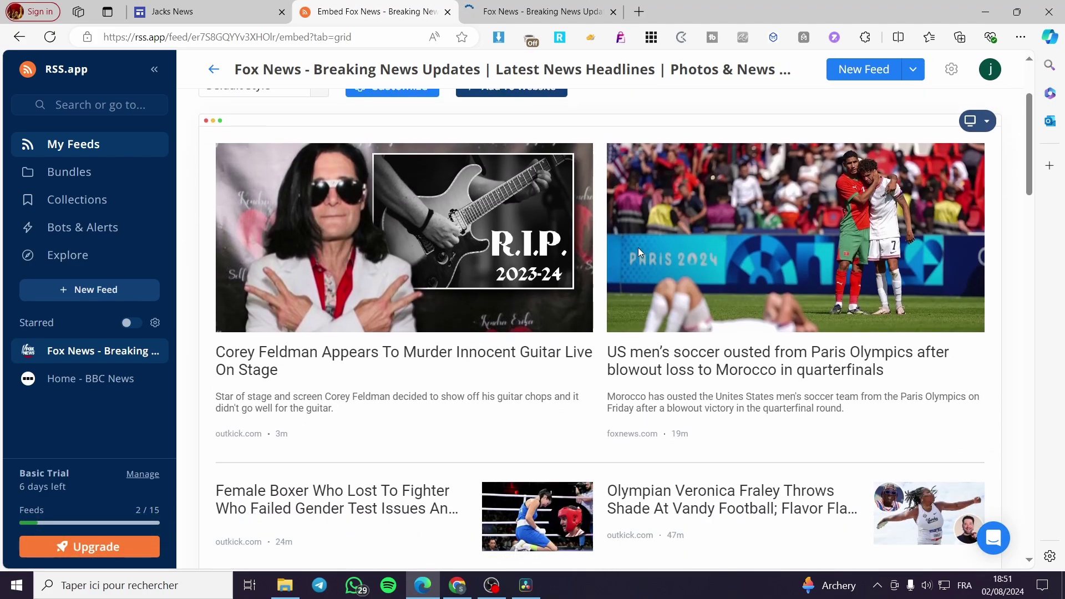
{"action": "scroll", "coordinate": [535, 138], "scroll_direction": "up", "scroll_amount": 1}
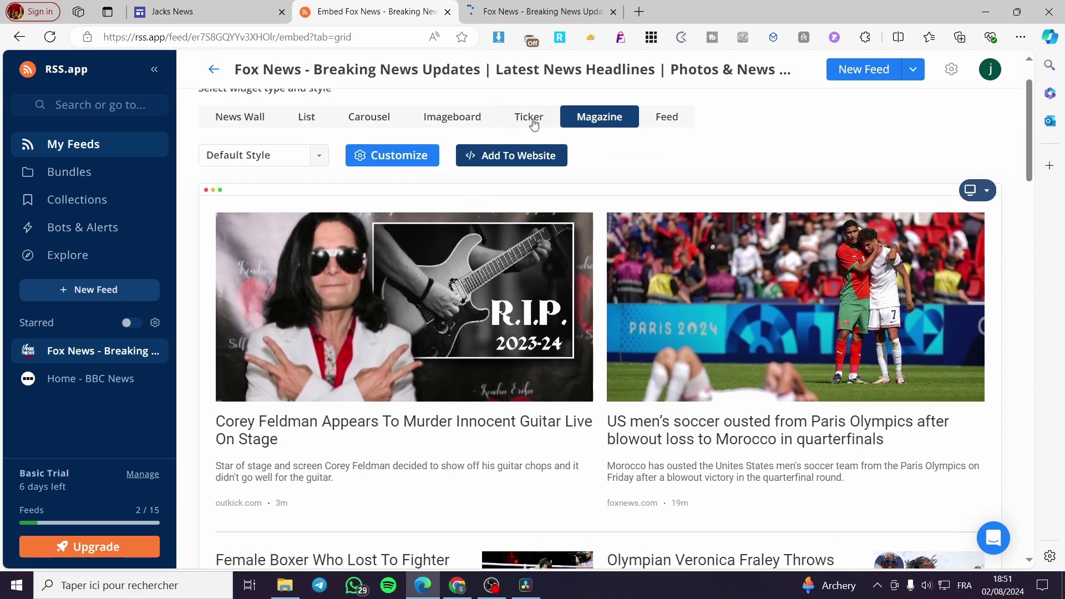
{"action": "left_click", "coordinate": [532, 120]}
{"action": "left_click", "coordinate": [476, 197]}
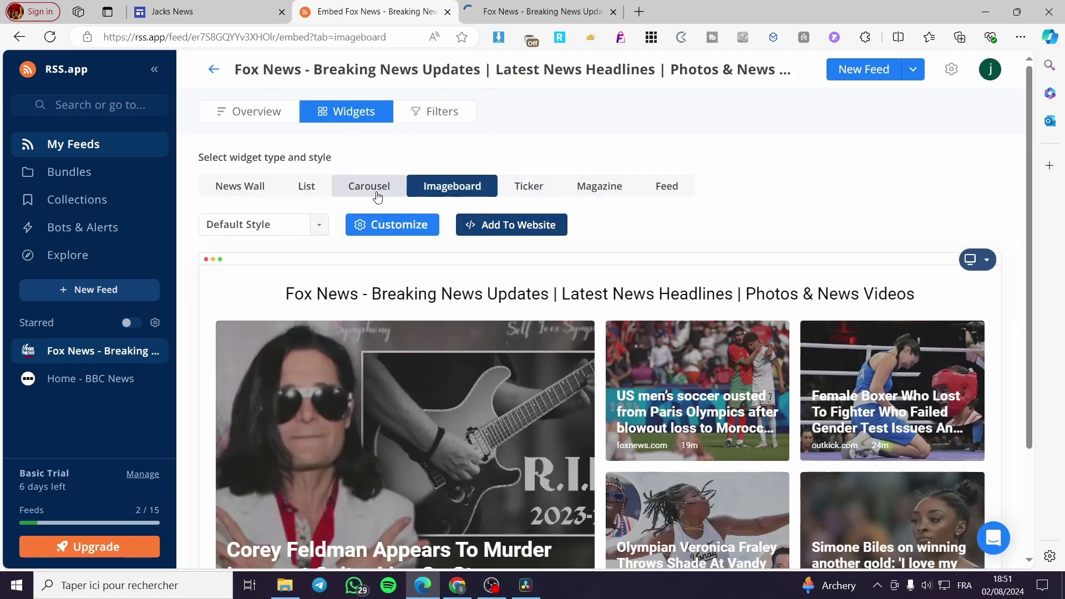
{"action": "left_click", "coordinate": [377, 195]}
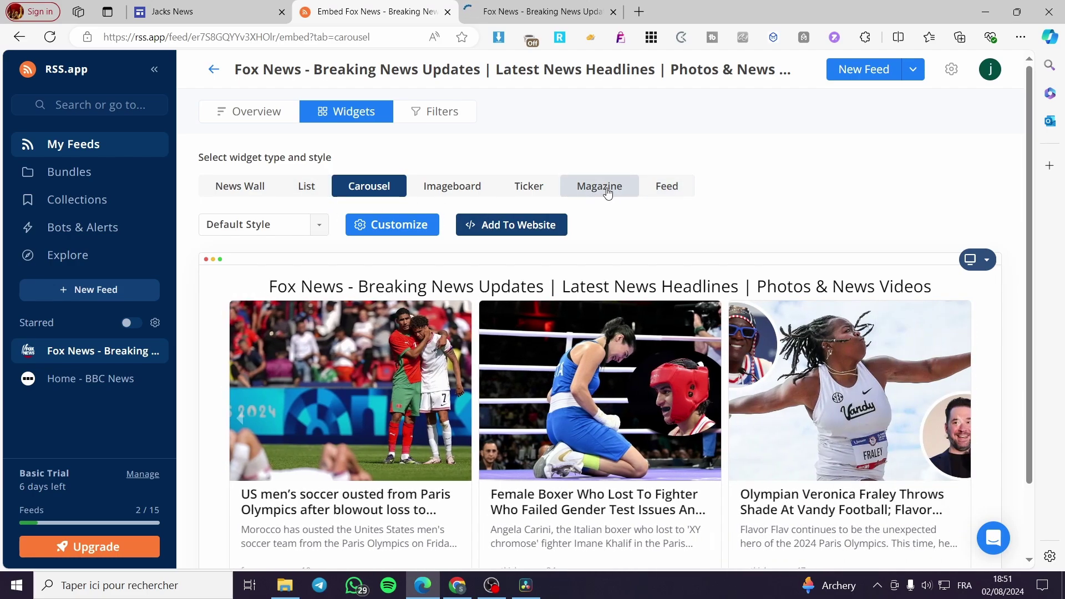
{"action": "left_click", "coordinate": [686, 191]}
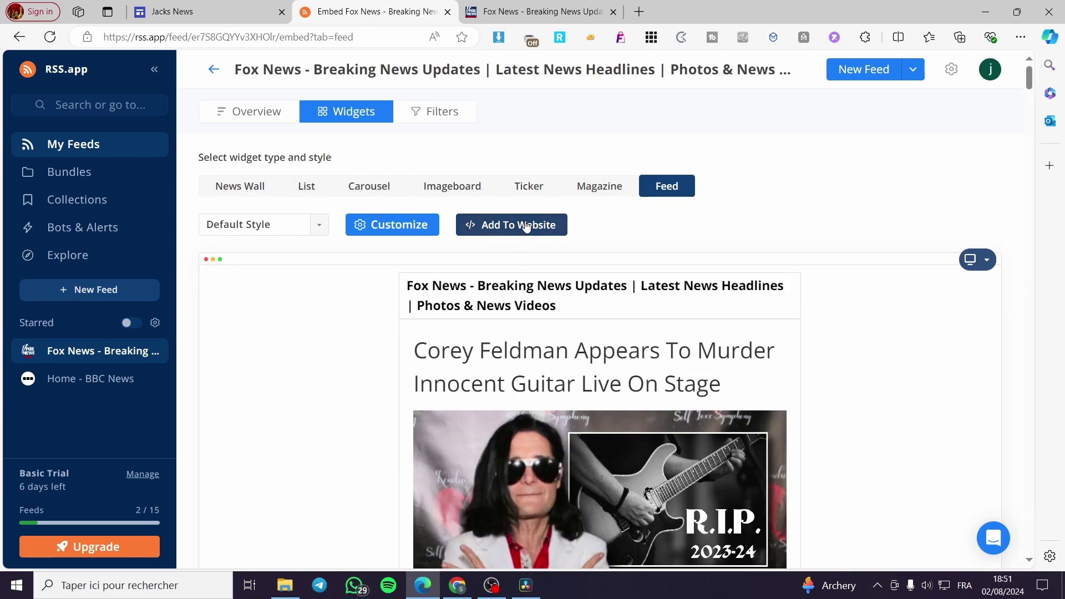
{"action": "left_click", "coordinate": [525, 227]}
{"action": "left_click", "coordinate": [725, 238]}
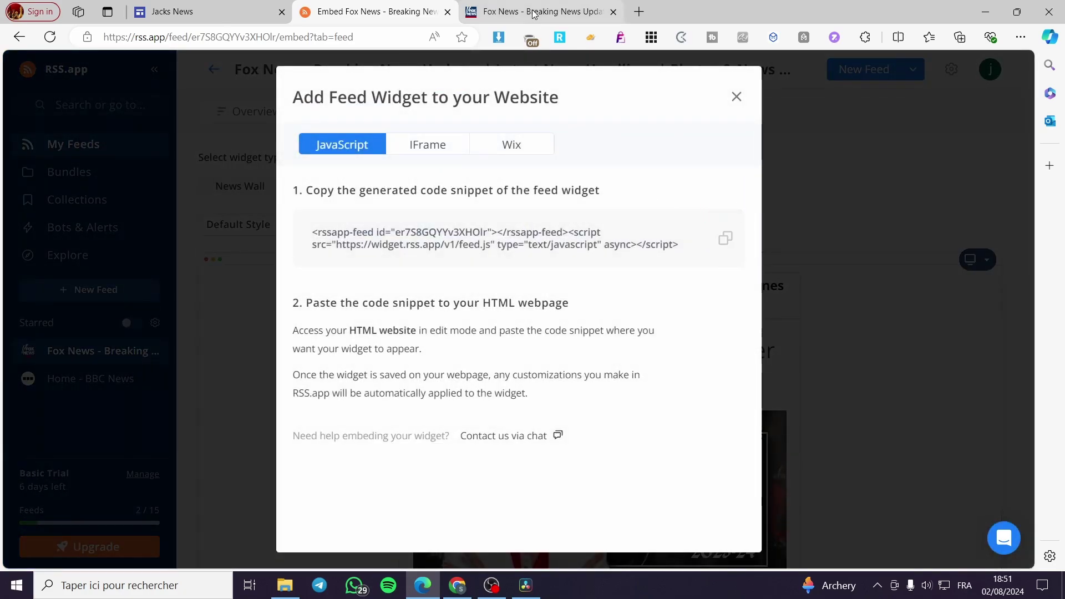
{"action": "left_click", "coordinate": [222, 10]}
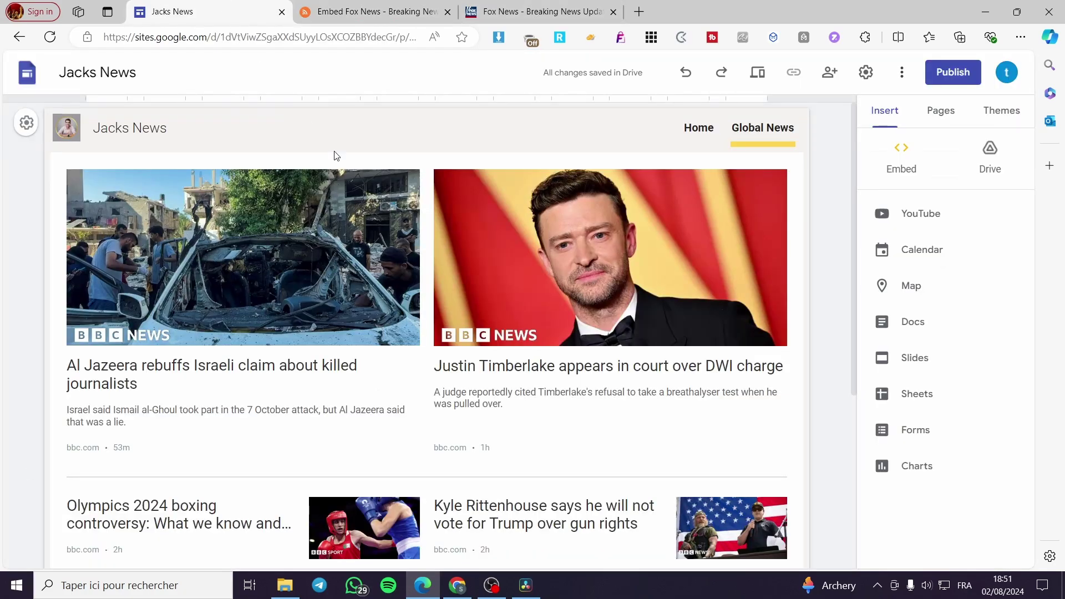
- Add a full page embed page named 'Diverse News' from the Pages panel
{"action": "left_click", "coordinate": [930, 116]}
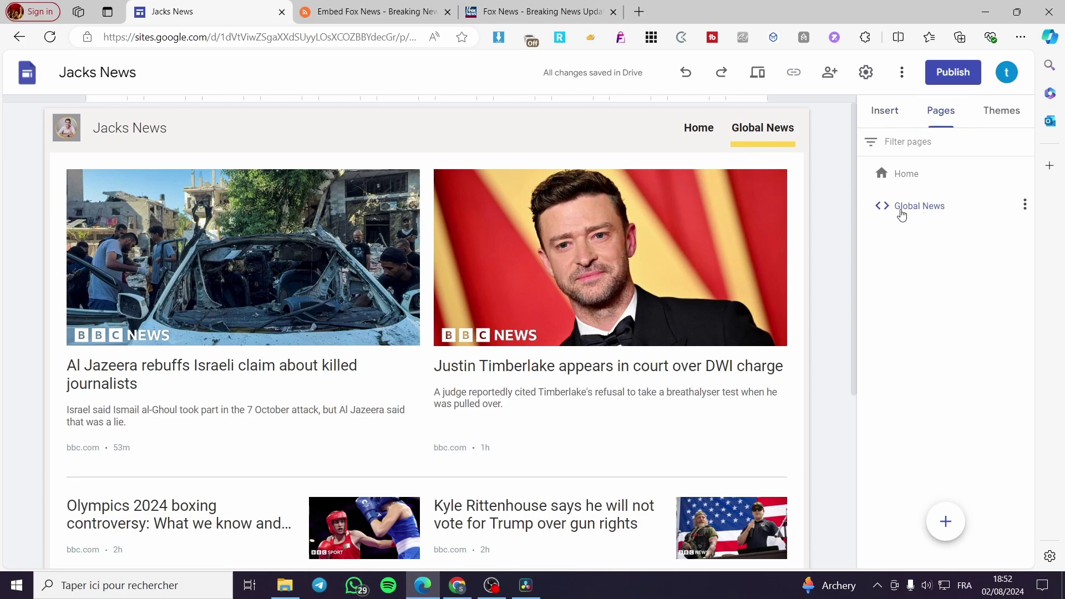
{"action": "mouse_move", "coordinate": [951, 517]}
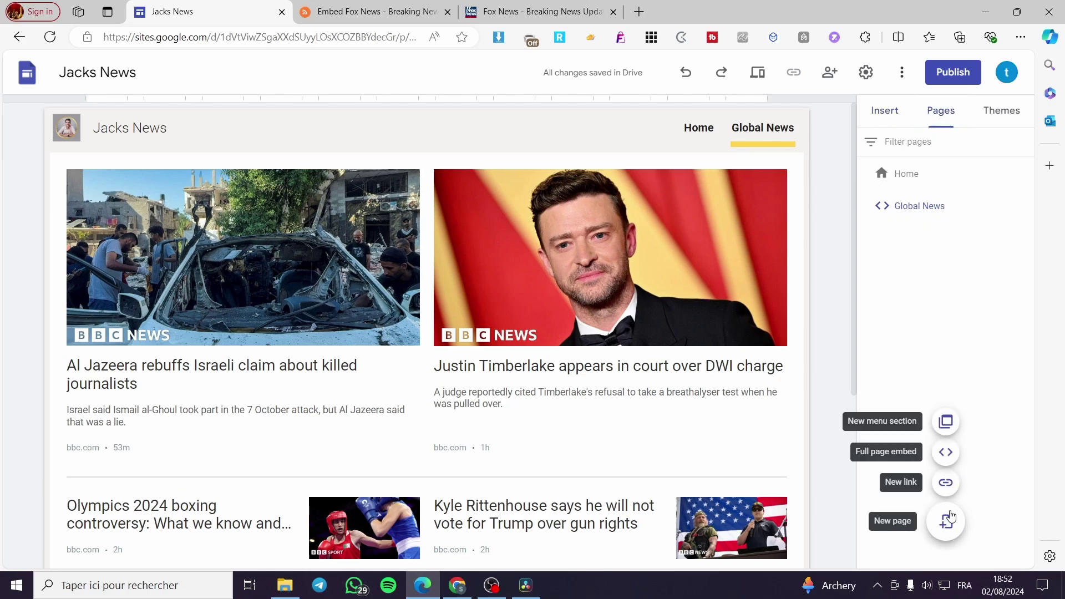
{"action": "left_click", "coordinate": [946, 453]}
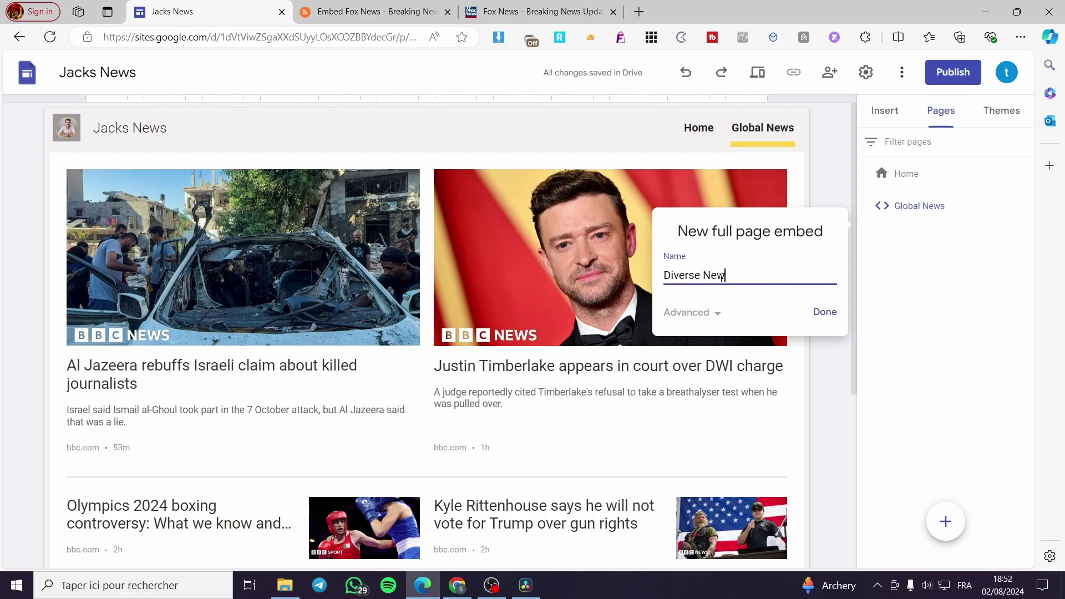
{"action": "type", "text": "Diverse News"}
{"action": "left_click", "coordinate": [824, 312]}
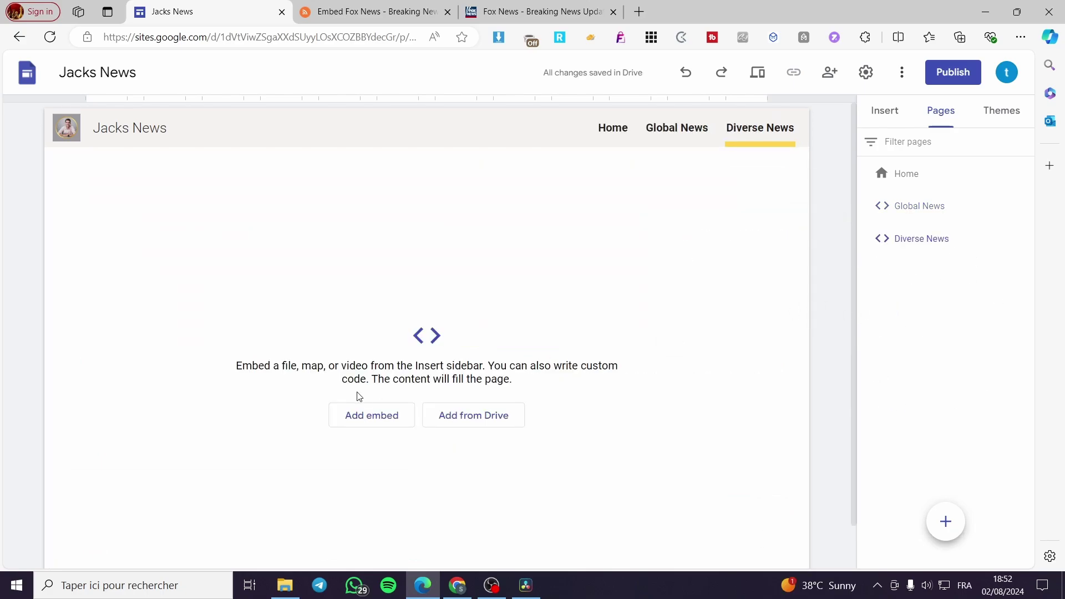
- Embed the RSS.app Fox News feed code on Diverse News and start publishing
{"action": "left_click", "coordinate": [360, 424]}
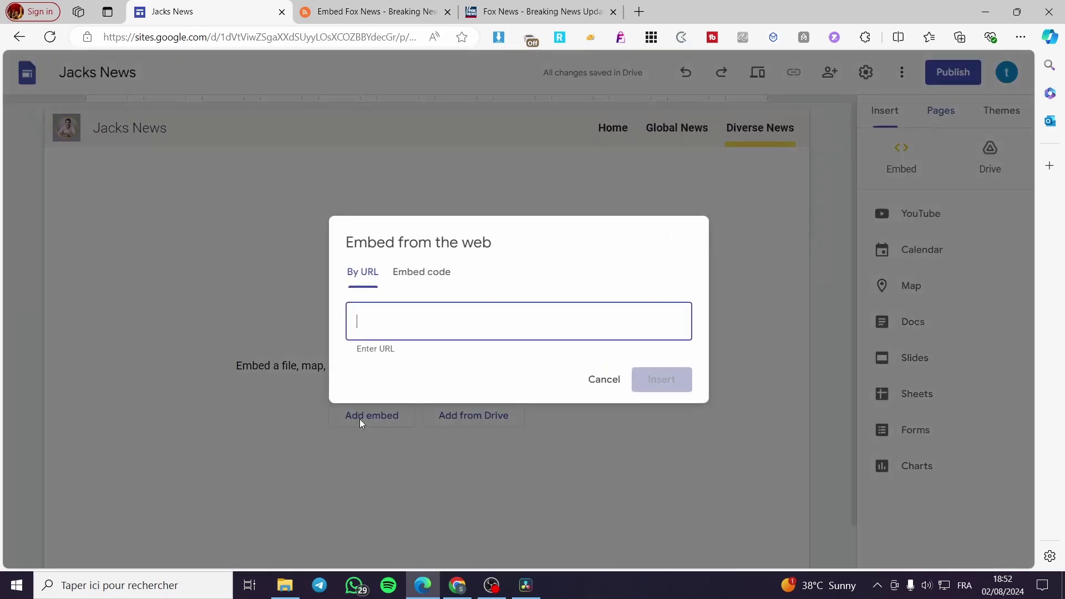
{"action": "left_click", "coordinate": [405, 274]}
{"action": "key", "text": "ctrl+v"}
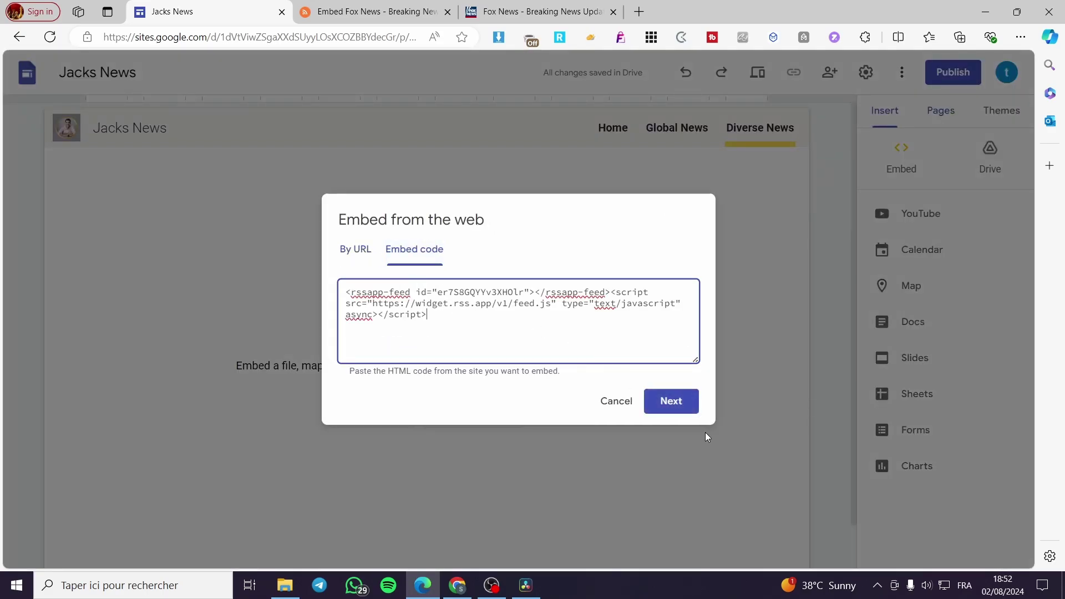
{"action": "left_click", "coordinate": [672, 401]}
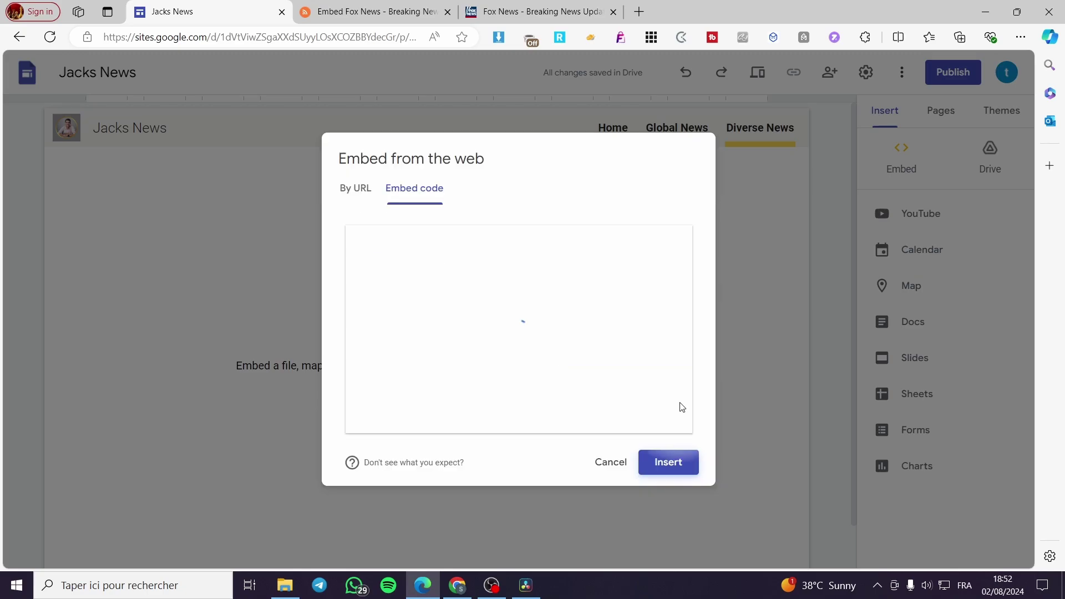
{"action": "left_click", "coordinate": [684, 474]}
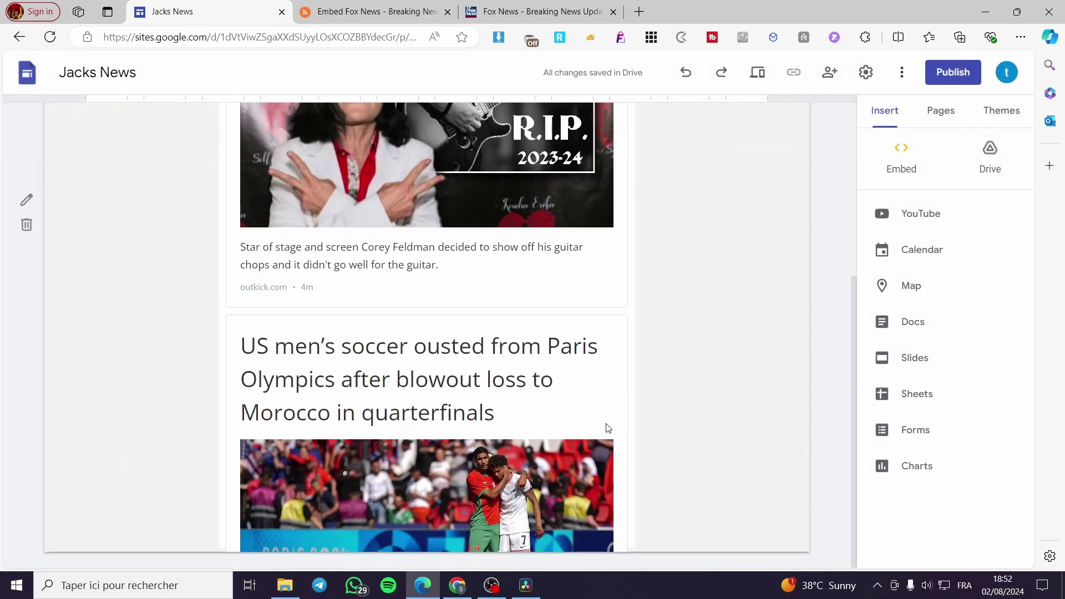
{"action": "scroll", "coordinate": [667, 435], "scroll_direction": "up", "scroll_amount": 5}
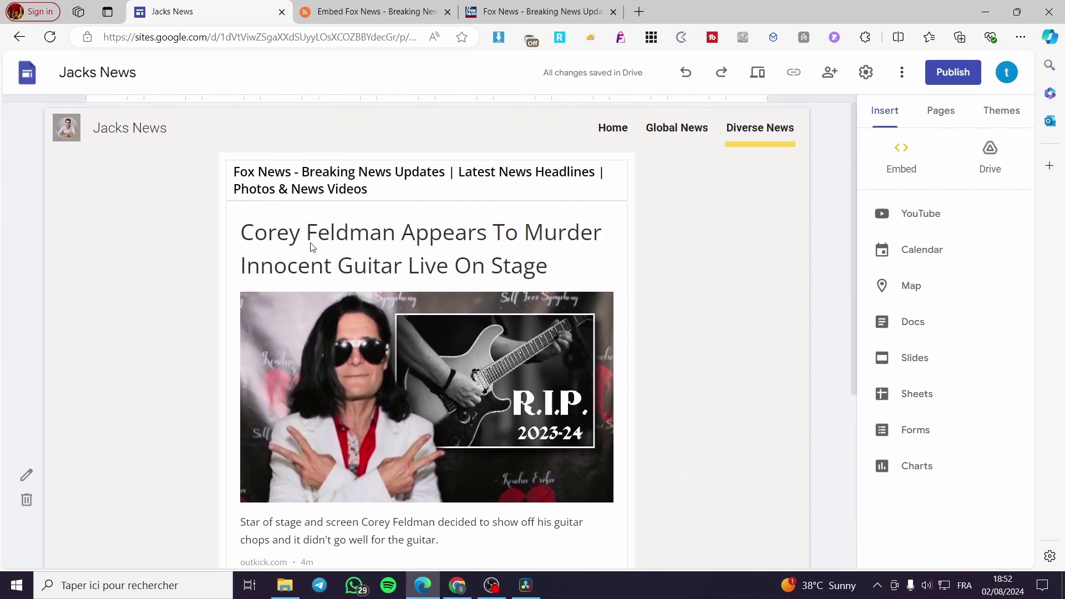
{"action": "left_click", "coordinate": [970, 75]}
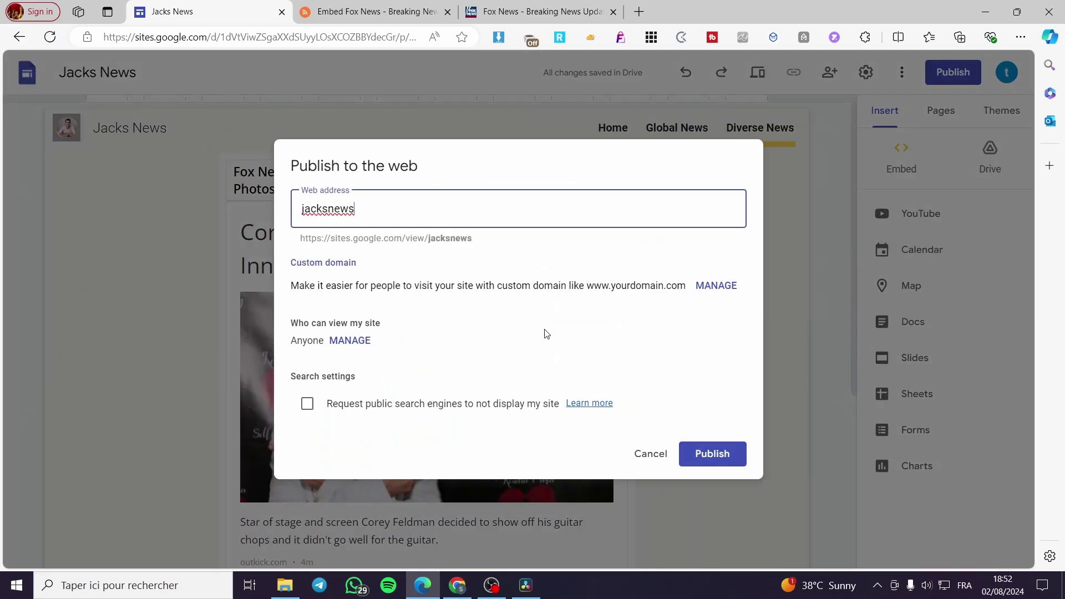
- Publish Jacks News at the jacksnews web address and open the Pages list
{"action": "left_click", "coordinate": [732, 450]}
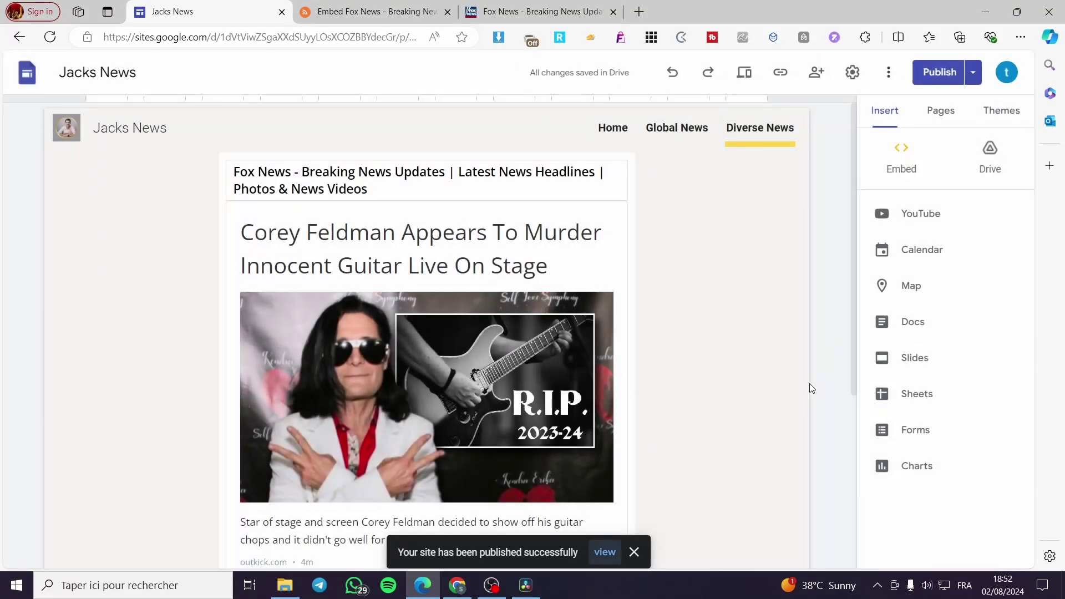
{"action": "left_click", "coordinate": [949, 115]}
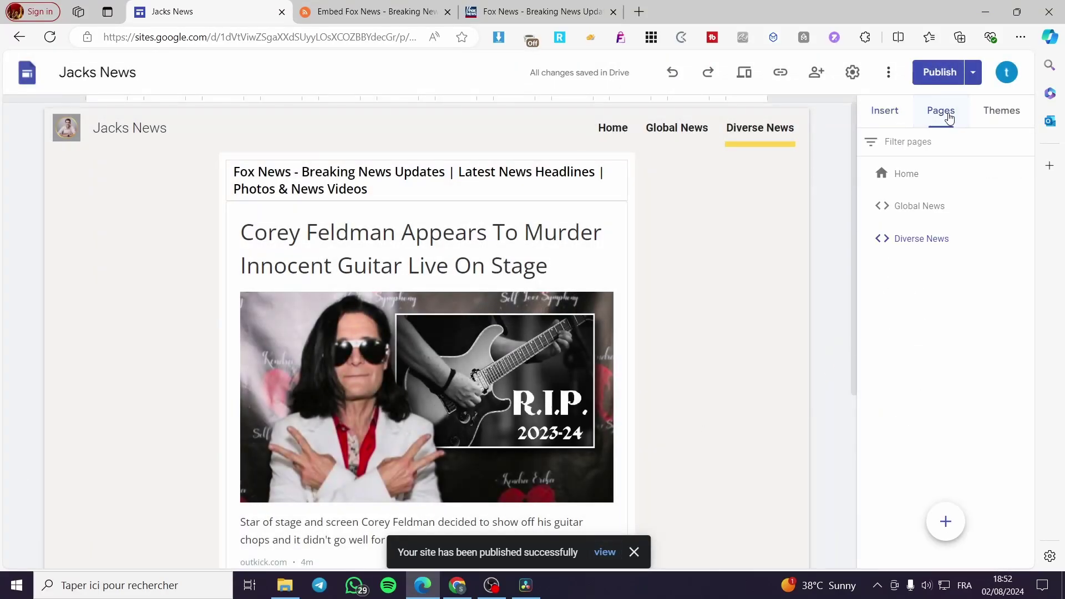
{"action": "left_click", "coordinate": [893, 176]}
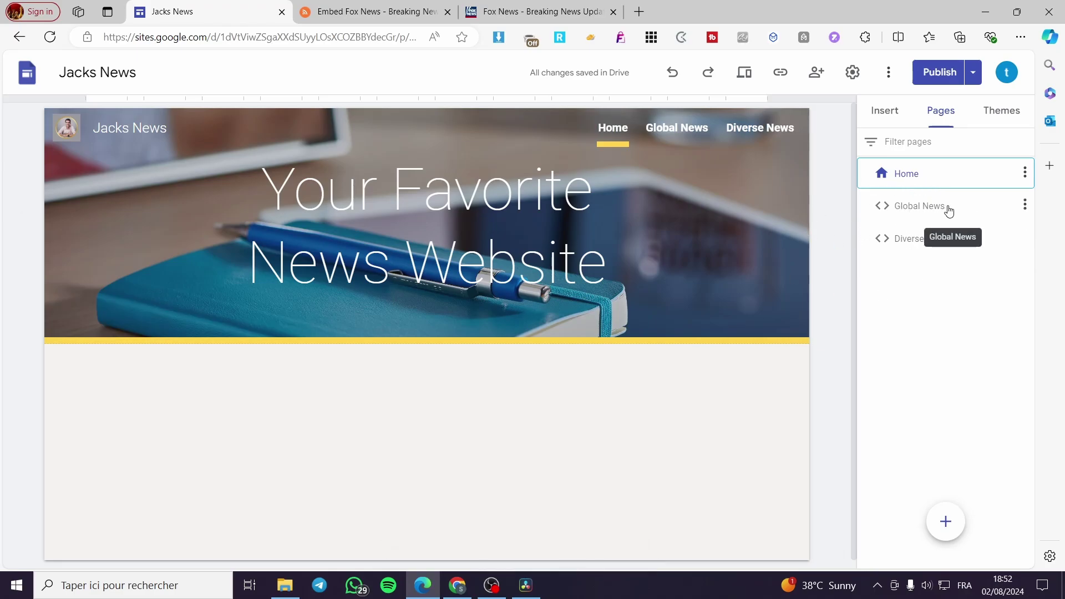
- Make Global News the site's homepage and republish the site
{"action": "left_click", "coordinate": [1025, 205]}
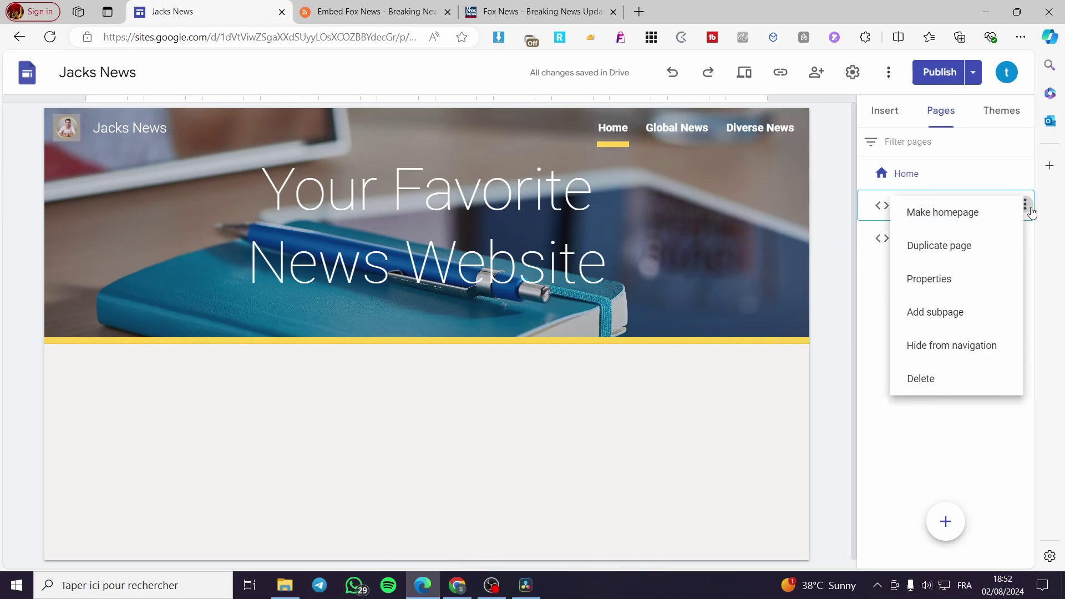
{"action": "left_click", "coordinate": [941, 216]}
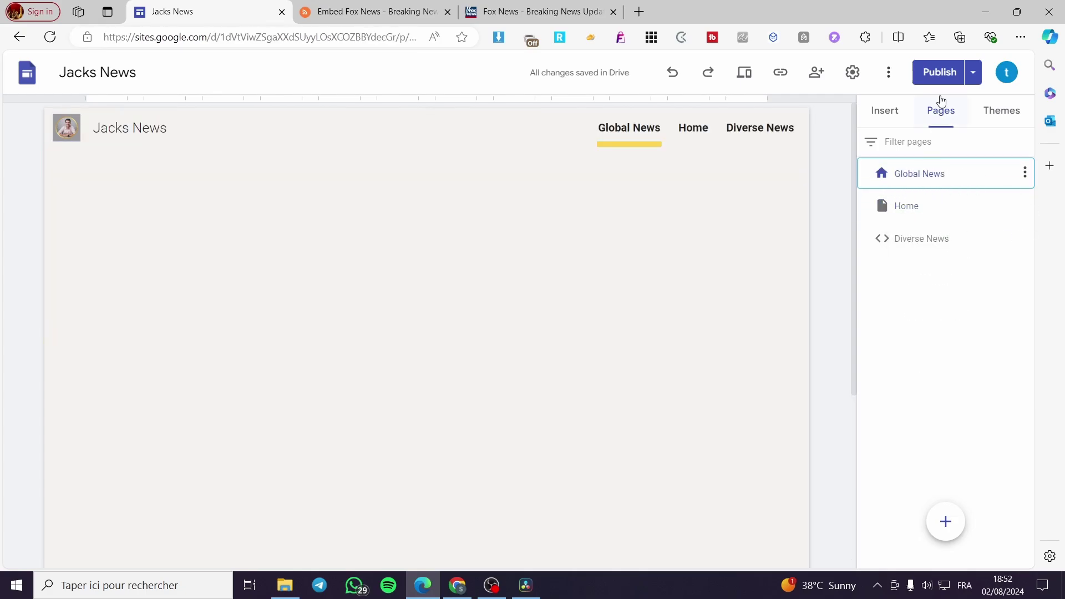
{"action": "left_click", "coordinate": [939, 73]}
{"action": "left_click", "coordinate": [1004, 73]}
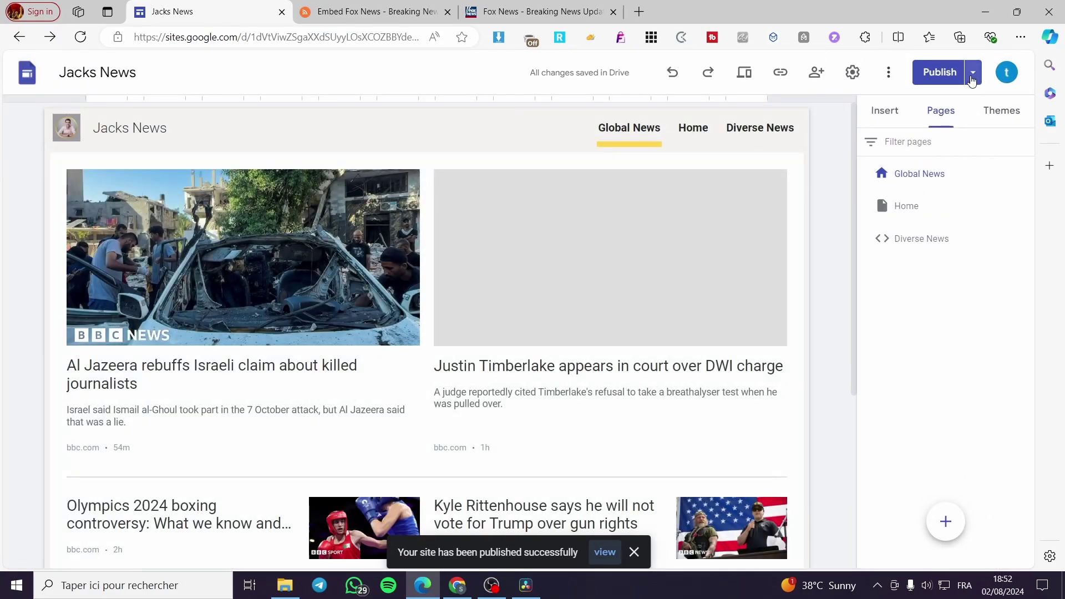
{"action": "left_click", "coordinate": [973, 72]}
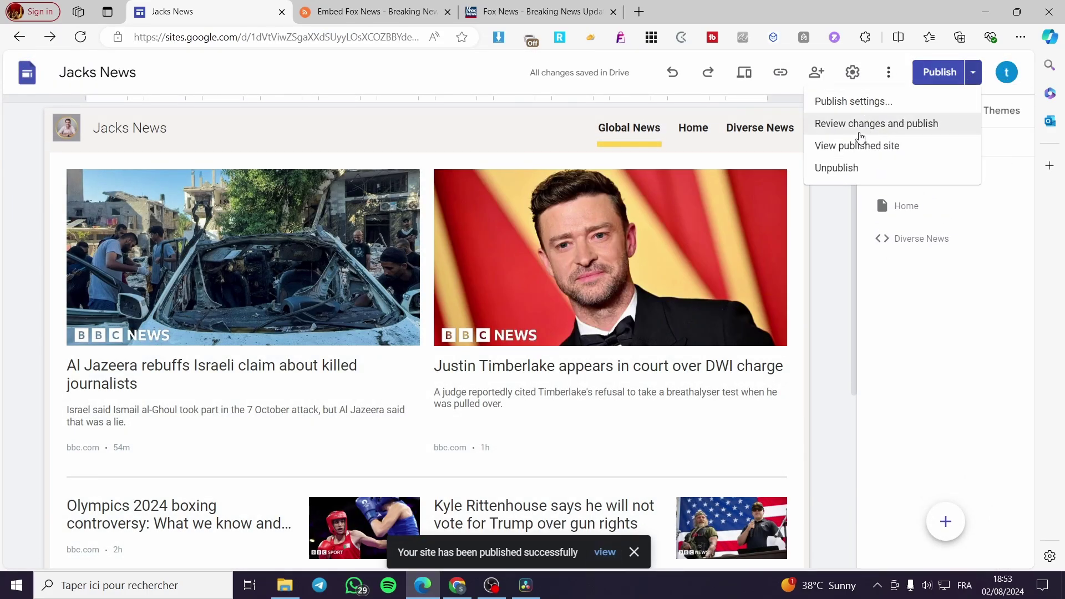
- On the live Jacks News site, scroll through the Global News and Diverse News feeds
{"action": "left_click", "coordinate": [839, 150]}
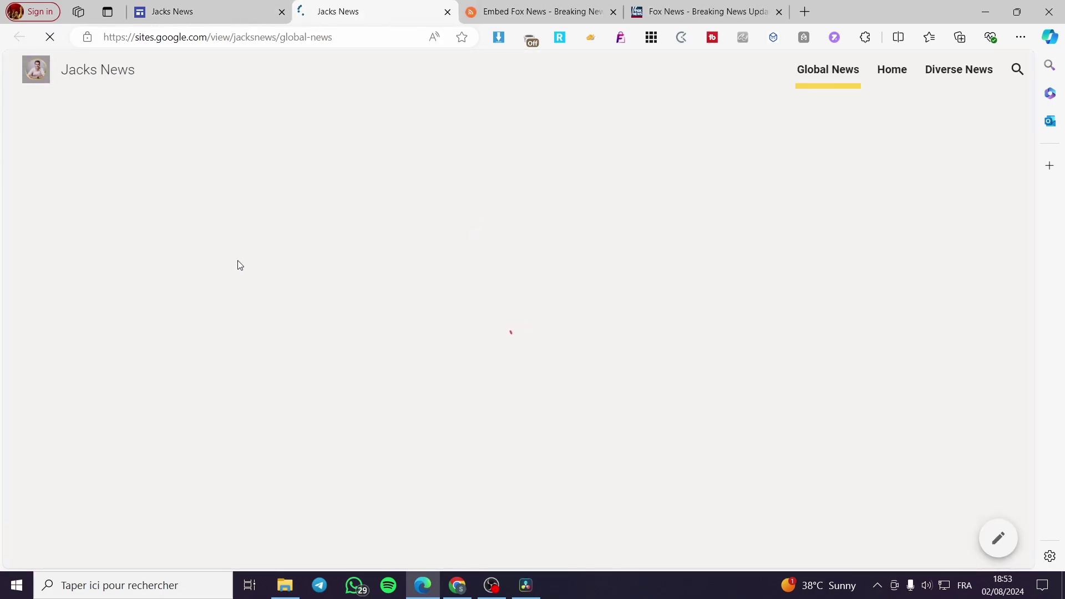
{"action": "scroll", "coordinate": [766, 243], "scroll_direction": "down", "scroll_amount": 20}
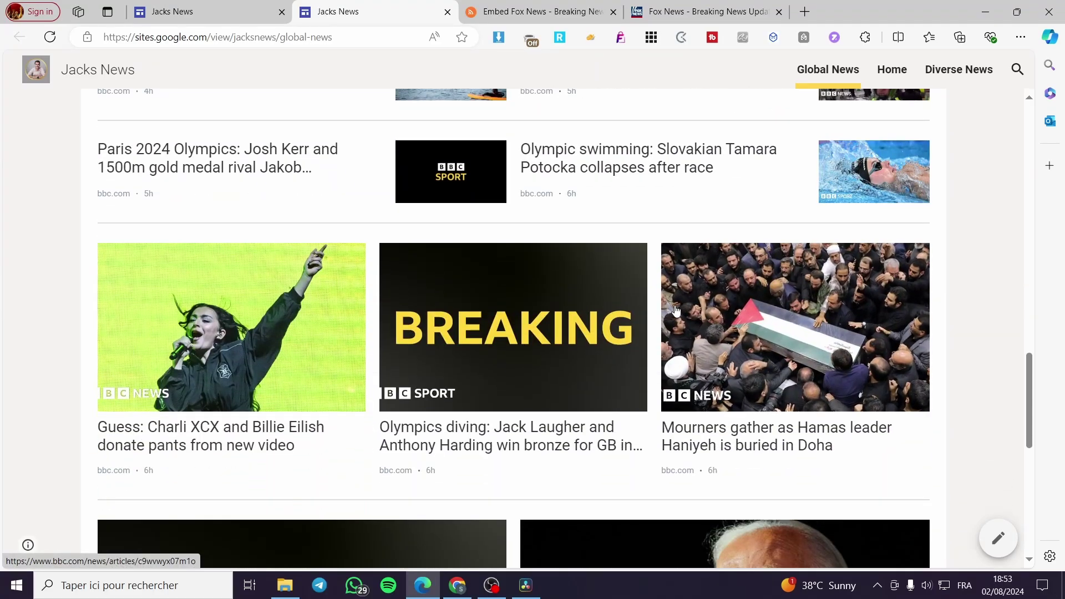
{"action": "scroll", "coordinate": [682, 311], "scroll_direction": "up", "scroll_amount": 15}
{"action": "left_click", "coordinate": [936, 73]}
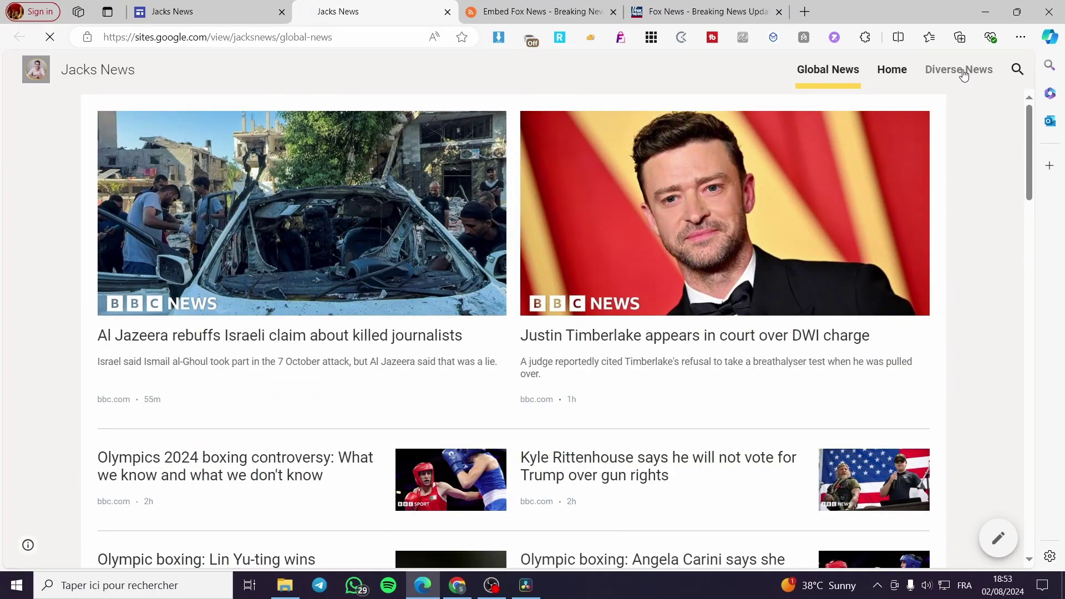
{"action": "scroll", "coordinate": [532, 235], "scroll_direction": "down", "scroll_amount": 20}
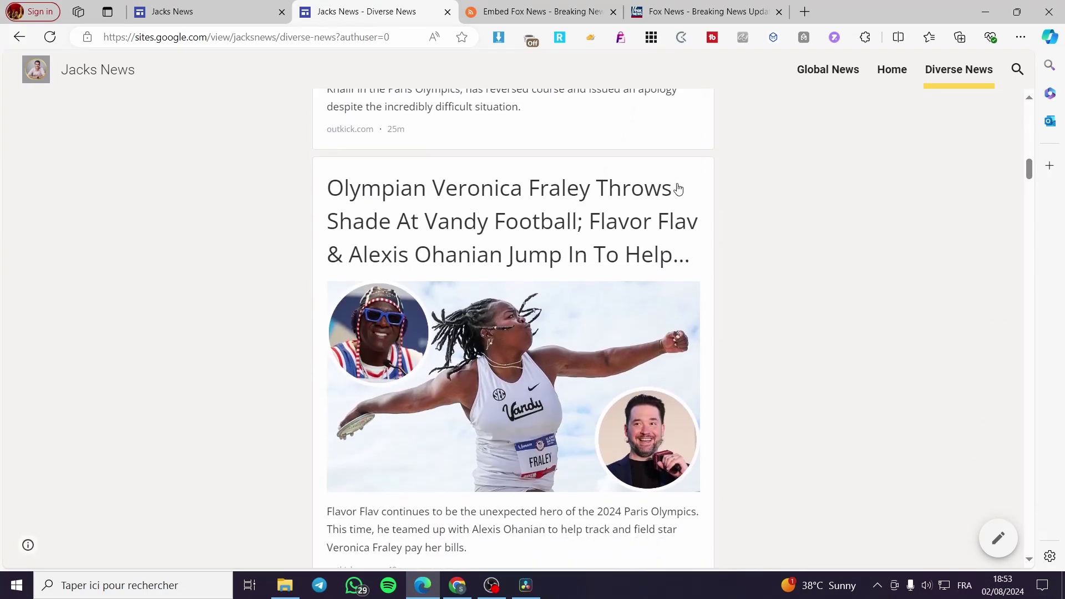
{"action": "scroll", "coordinate": [680, 191], "scroll_direction": "up", "scroll_amount": 15}
{"action": "scroll", "coordinate": [825, 297], "scroll_direction": "down", "scroll_amount": 2}
{"action": "scroll", "coordinate": [810, 343], "scroll_direction": "up", "scroll_amount": 2}
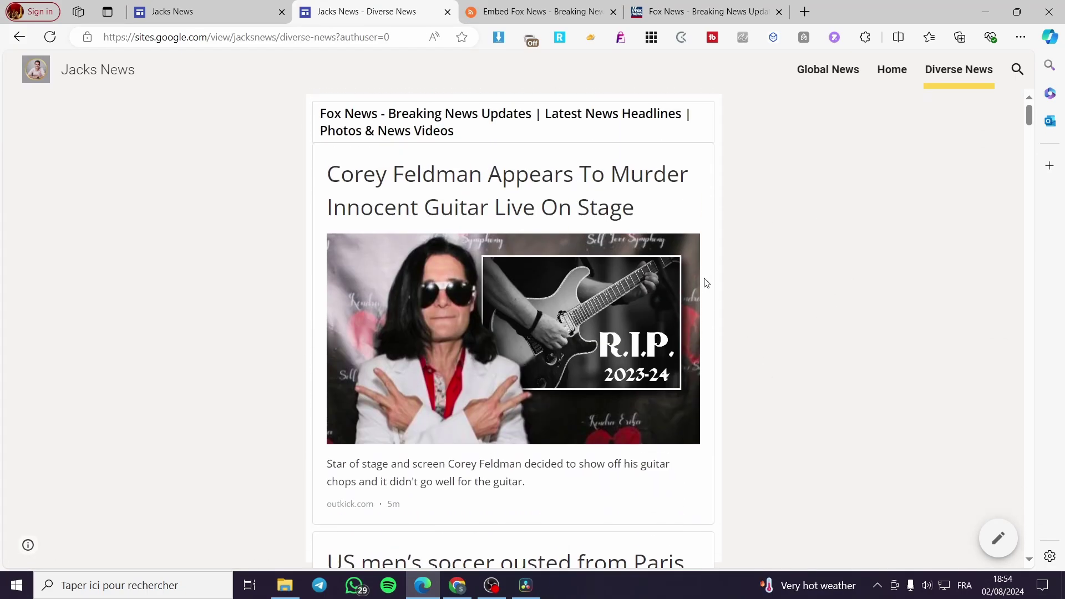
{"action": "left_click", "coordinate": [705, 12]}
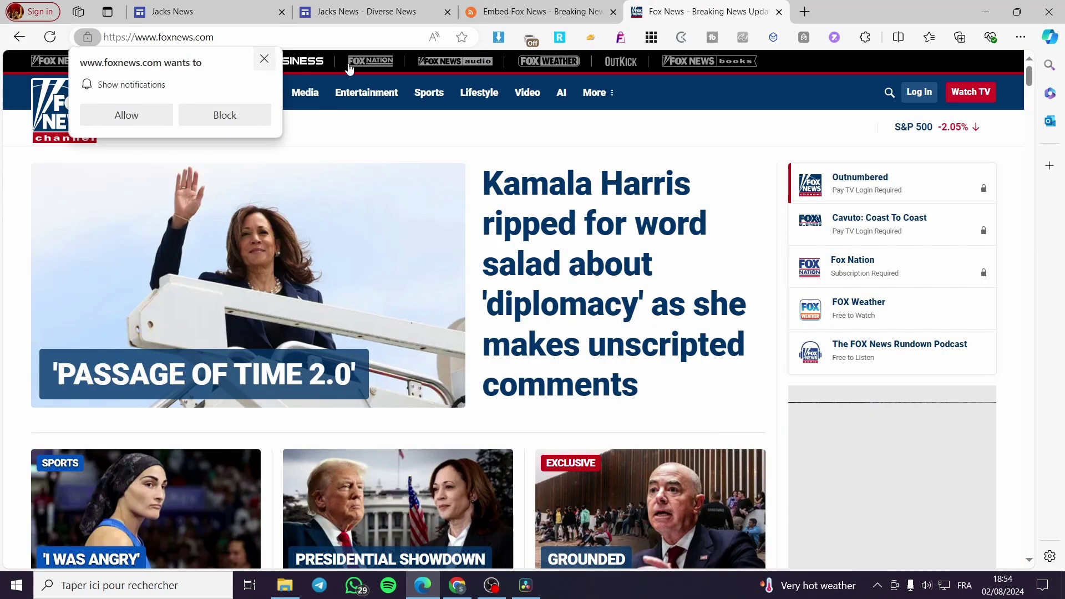
- Dismiss Fox News's notifications prompt, close RSS.app's widget code dialog, and return to search results
{"action": "left_click", "coordinate": [264, 59]}
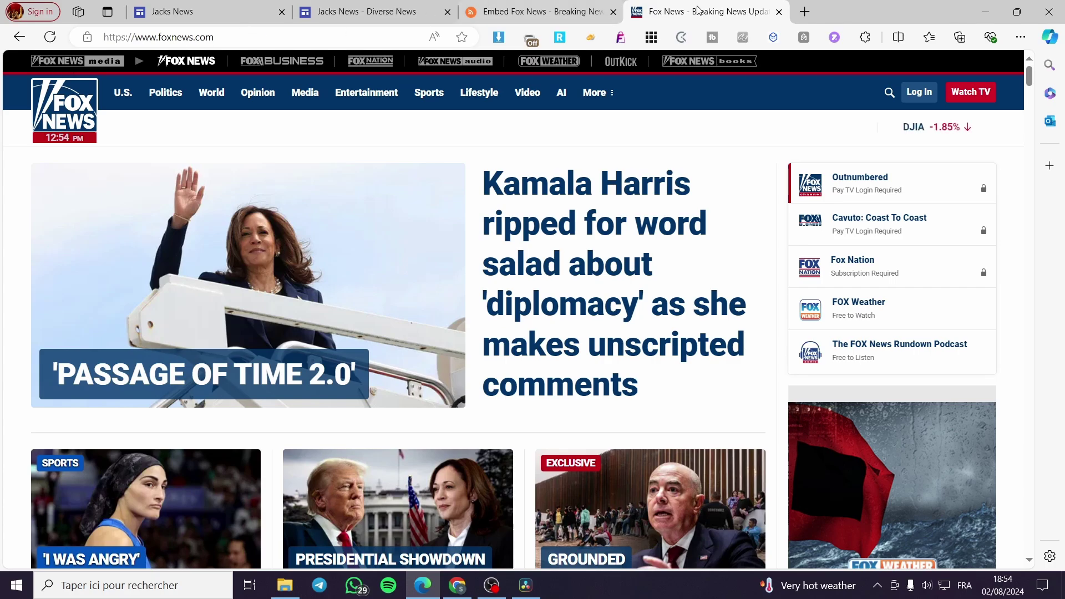
{"action": "left_click", "coordinate": [535, 11]}
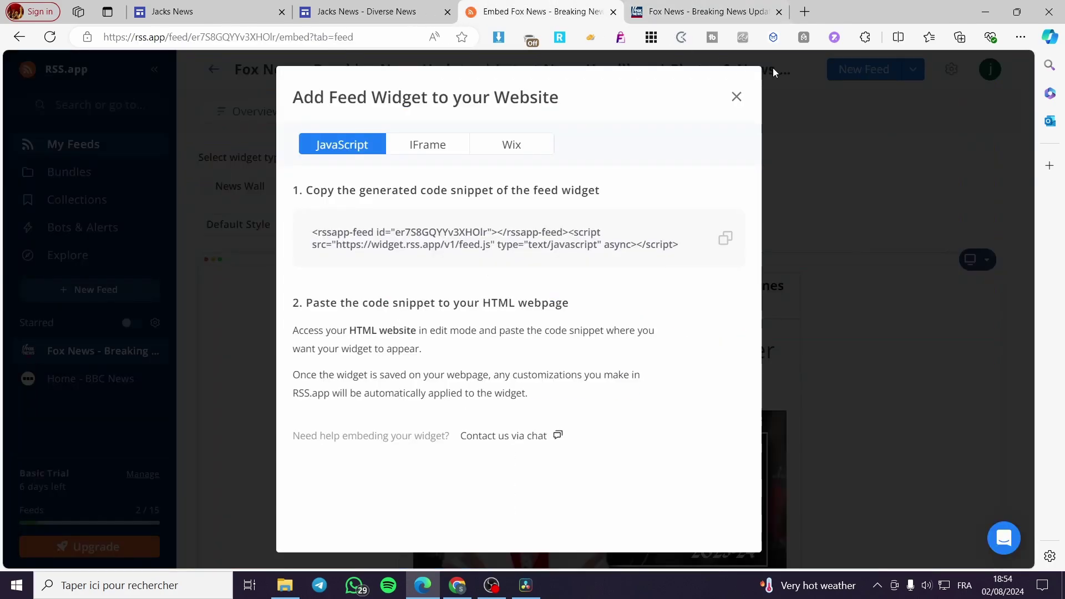
{"action": "left_click", "coordinate": [736, 97]}
{"action": "left_click", "coordinate": [756, 13]}
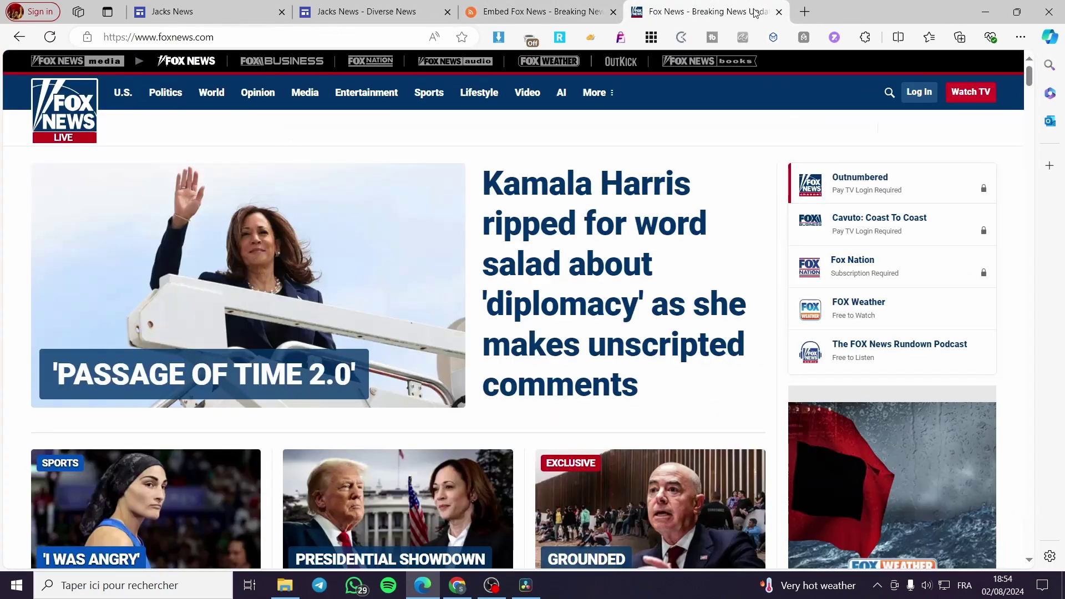
{"action": "left_click", "coordinate": [19, 36]}
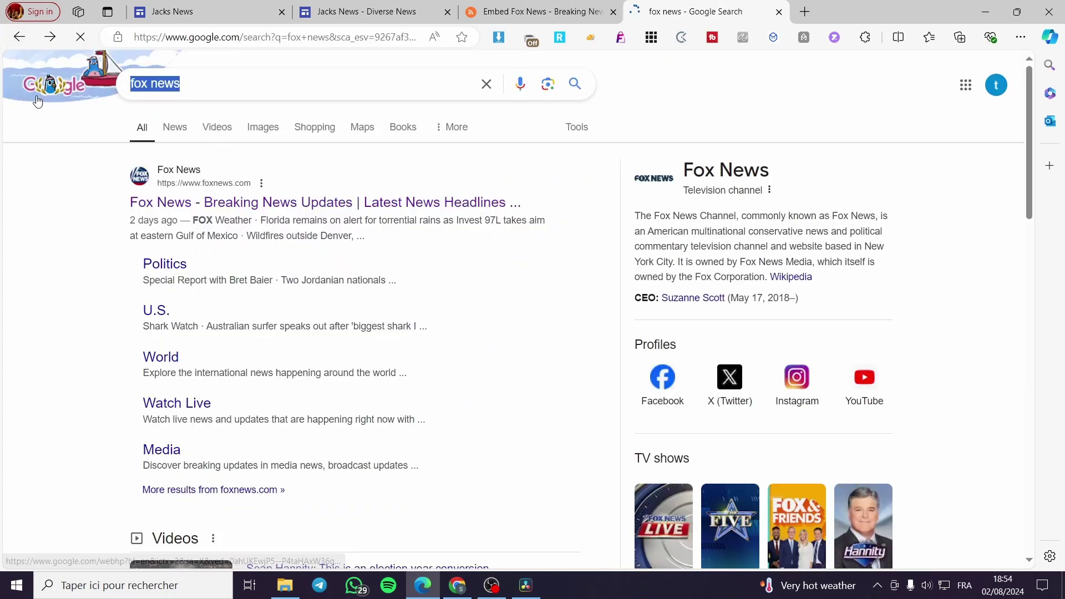
- Search Google for 'news websites' and decline the location request
{"action": "type", "text": "new"}
{"action": "key", "text": "Return"}
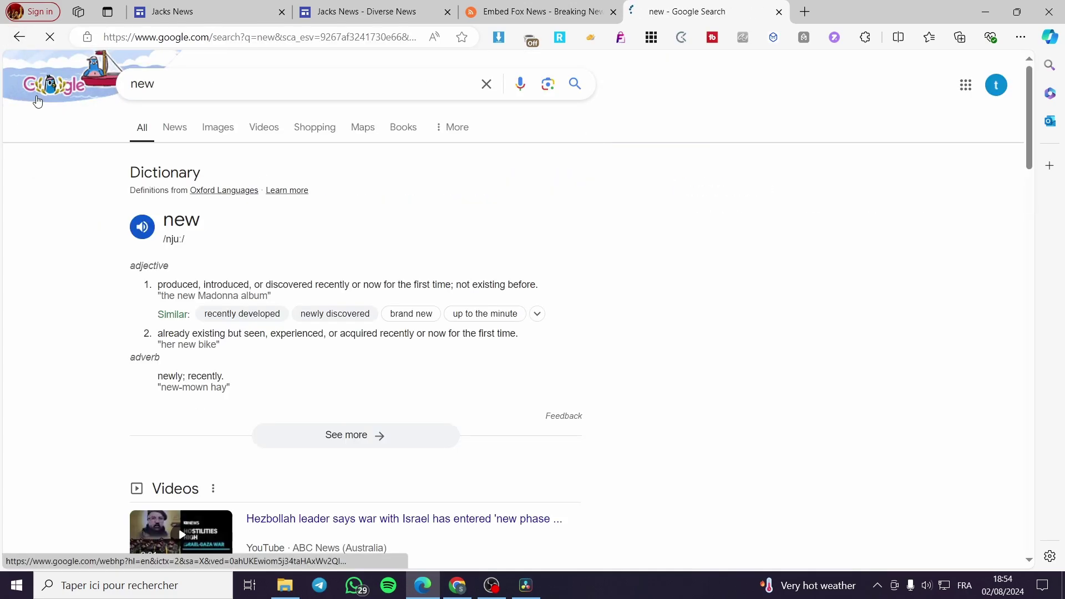
{"action": "left_click", "coordinate": [207, 82]}
{"action": "type", "text": "s we"}
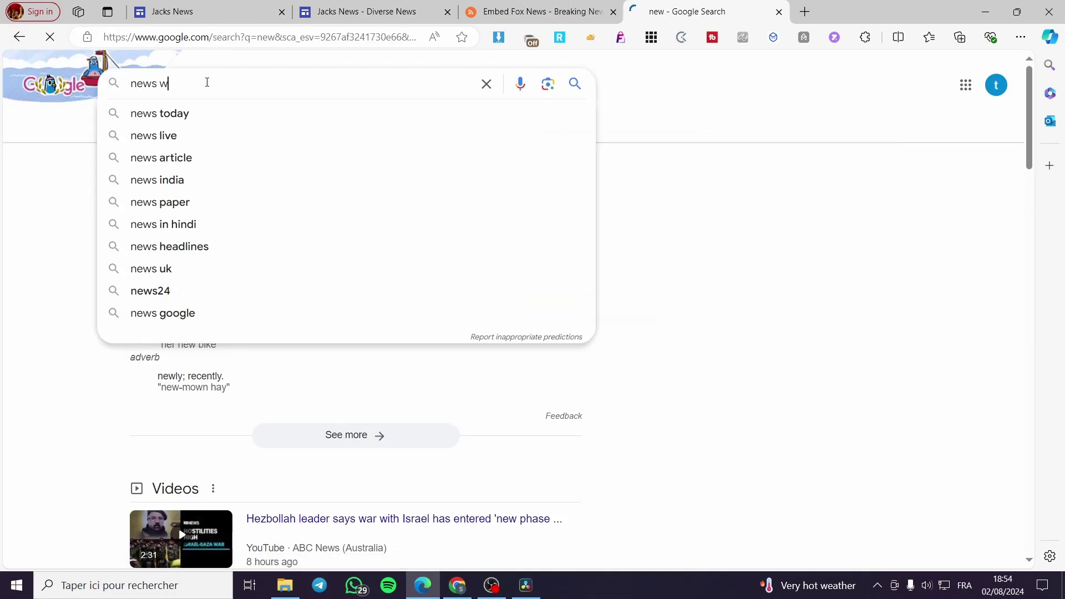
{"action": "type", "text": "bsites"}
{"action": "key", "text": "Return"}
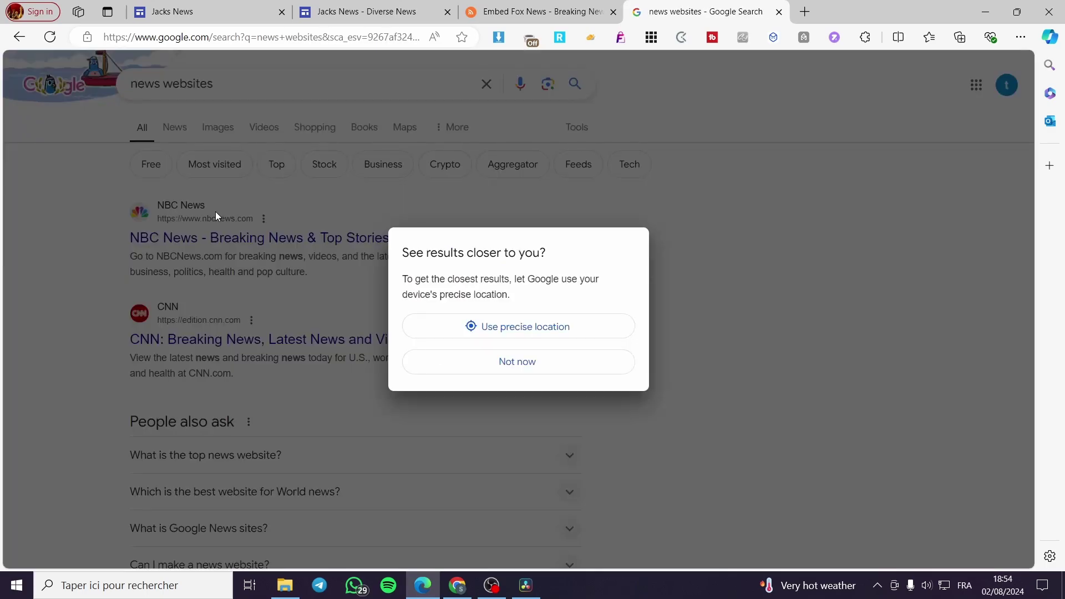
{"action": "left_click", "coordinate": [557, 364]}
- Visit NBC News, then open CNN's site and select its web address
{"action": "left_click", "coordinate": [240, 244]}
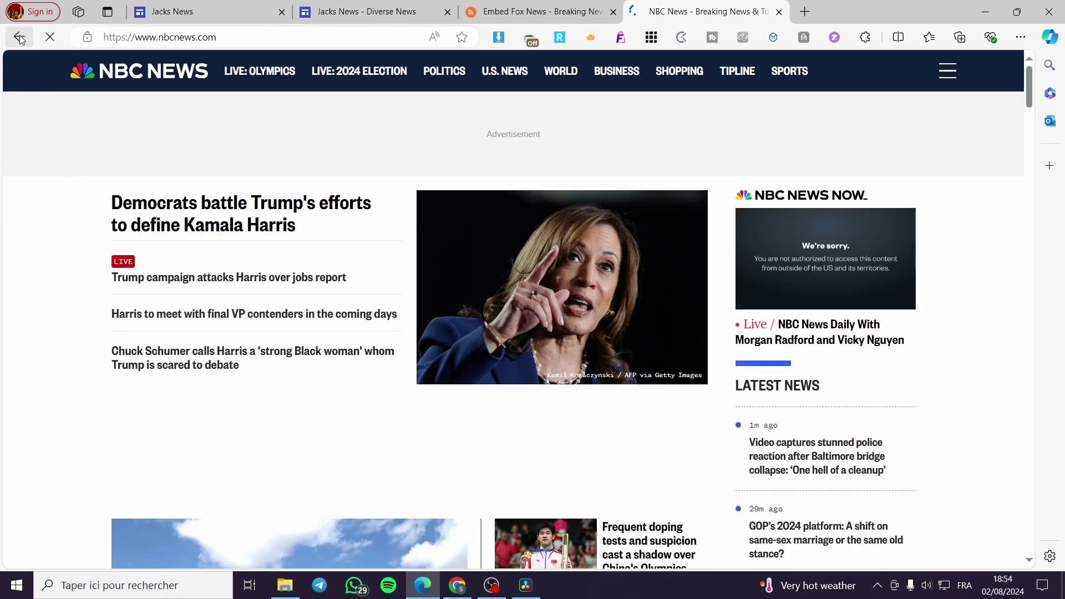
{"action": "key", "text": "alt+Left"}
{"action": "left_click", "coordinate": [248, 339]}
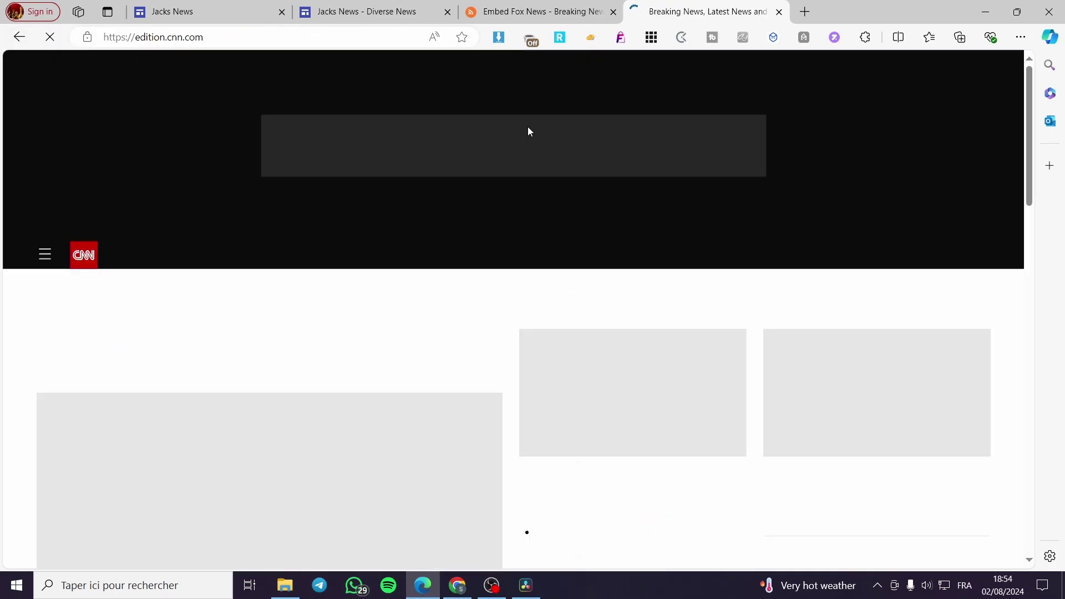
{"action": "left_click", "coordinate": [288, 44]}
{"action": "key", "text": "ctrl+c"}
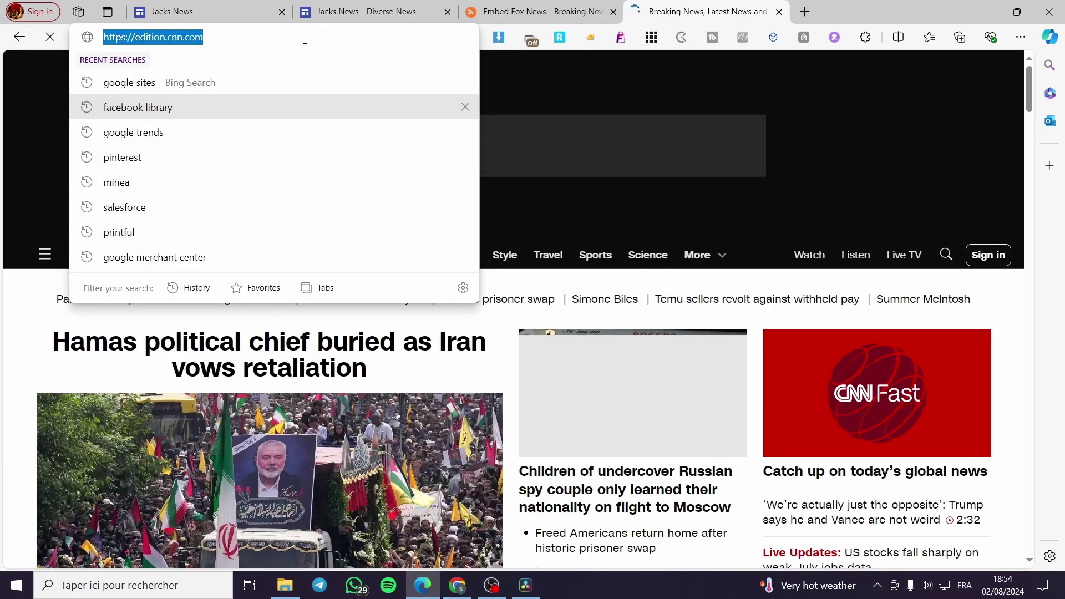
{"action": "left_click", "coordinate": [546, 10]}
- Create and save a new RSS.app feed from the CNN homepage address
{"action": "left_click", "coordinate": [83, 145]}
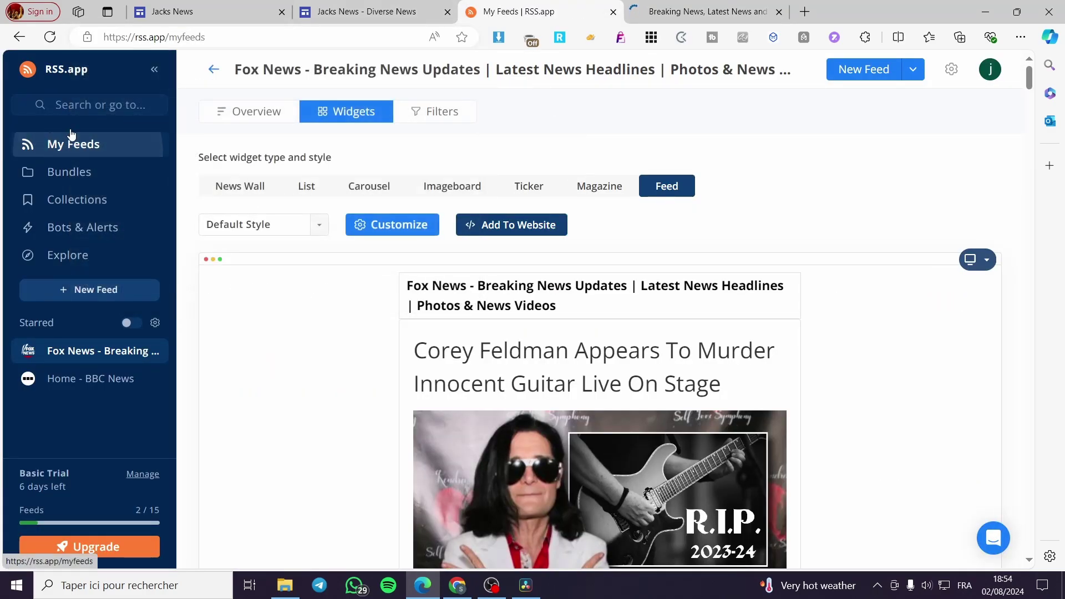
{"action": "left_click", "coordinate": [810, 203]}
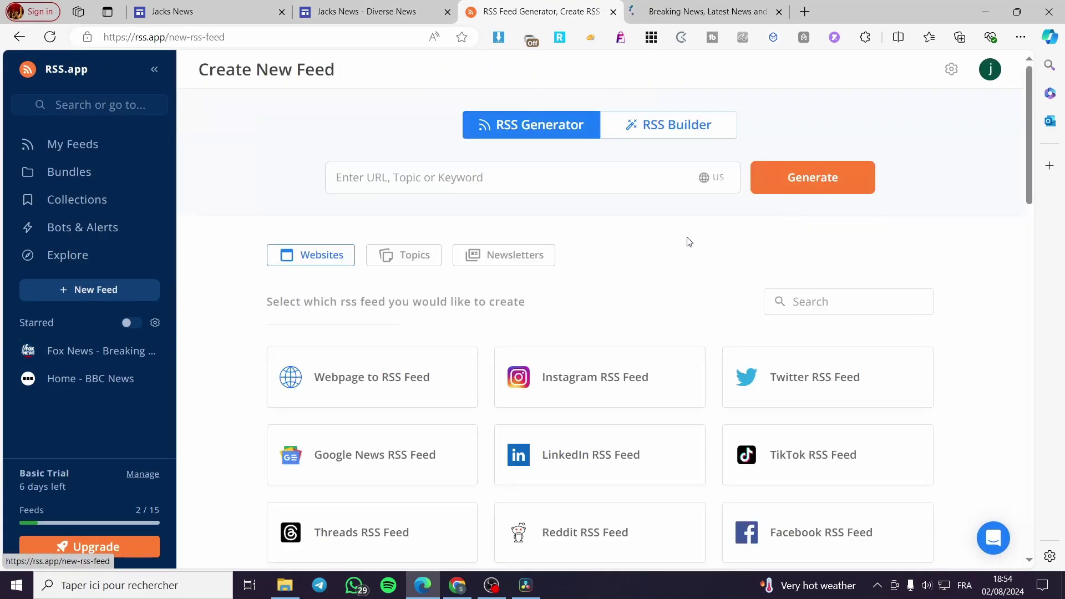
{"action": "left_click", "coordinate": [521, 183]}
{"action": "key", "text": "ctrl+v"}
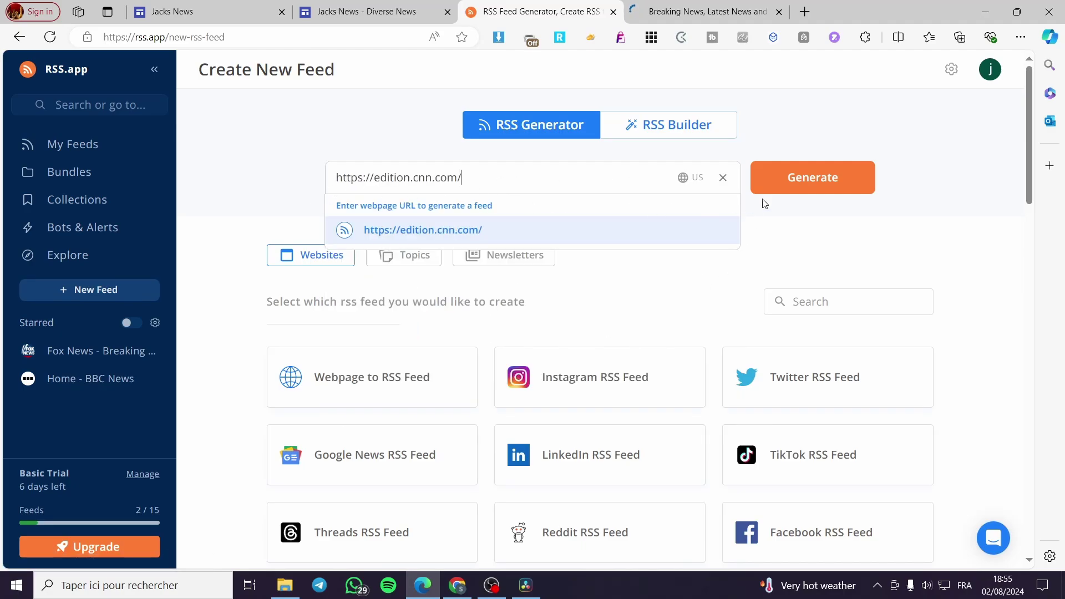
{"action": "left_click", "coordinate": [807, 185]}
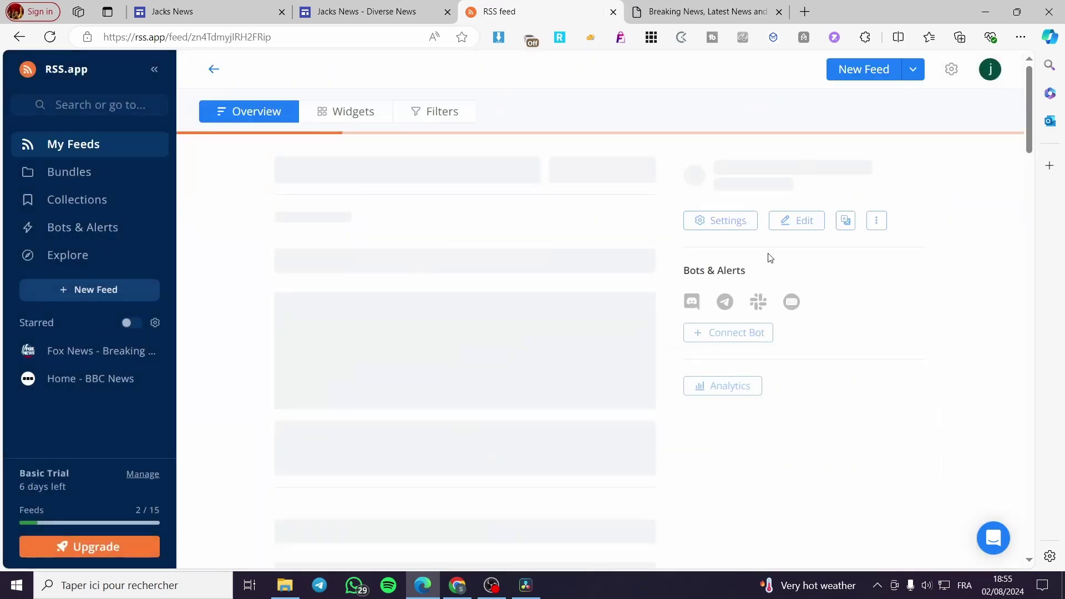
{"action": "left_click", "coordinate": [600, 203]}
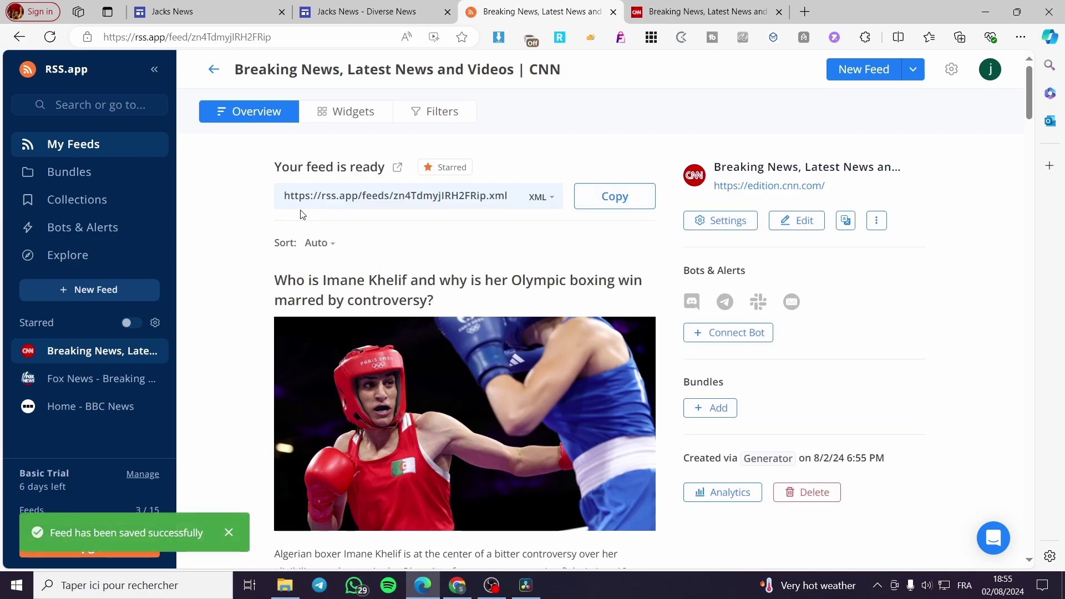
- Copy the embed code for the CNN feed's Imageboard widget, closing the CNN tab
{"action": "left_click", "coordinate": [349, 111]}
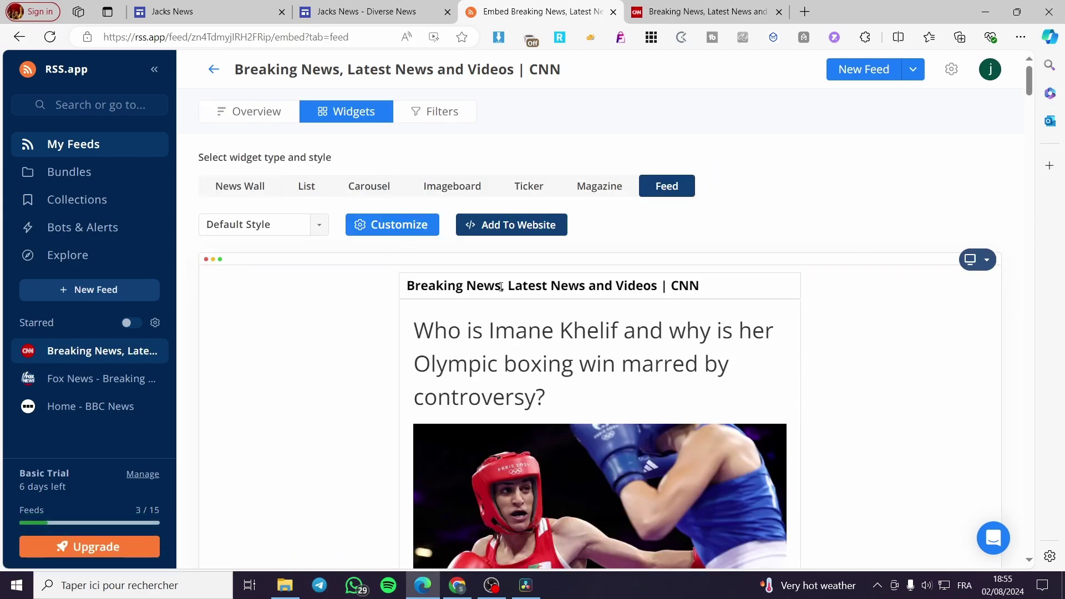
{"action": "left_click", "coordinate": [479, 186]}
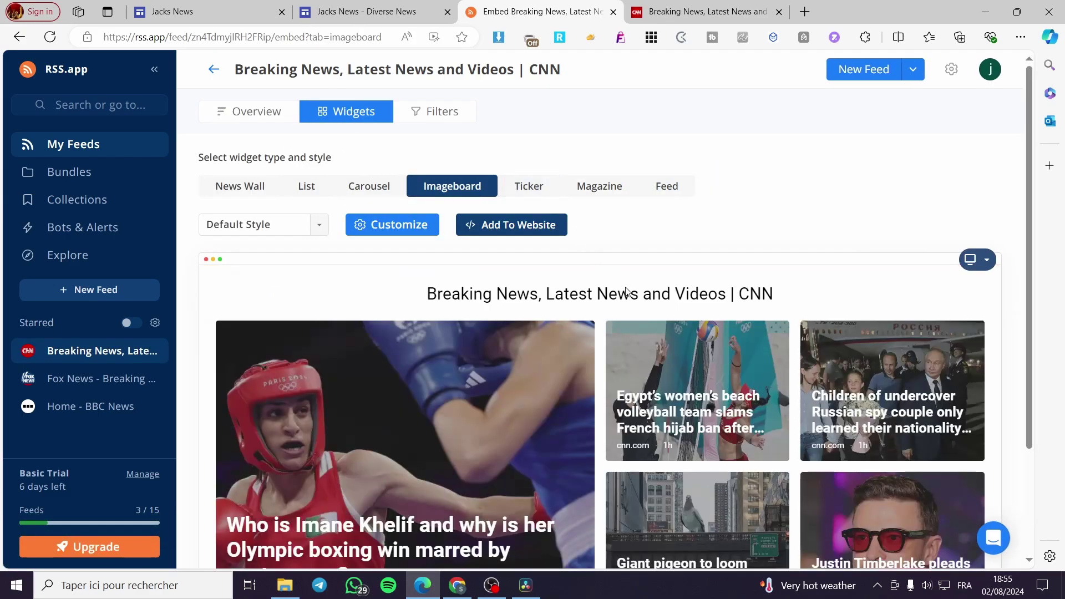
{"action": "scroll", "coordinate": [425, 258], "scroll_direction": "down", "scroll_amount": 1}
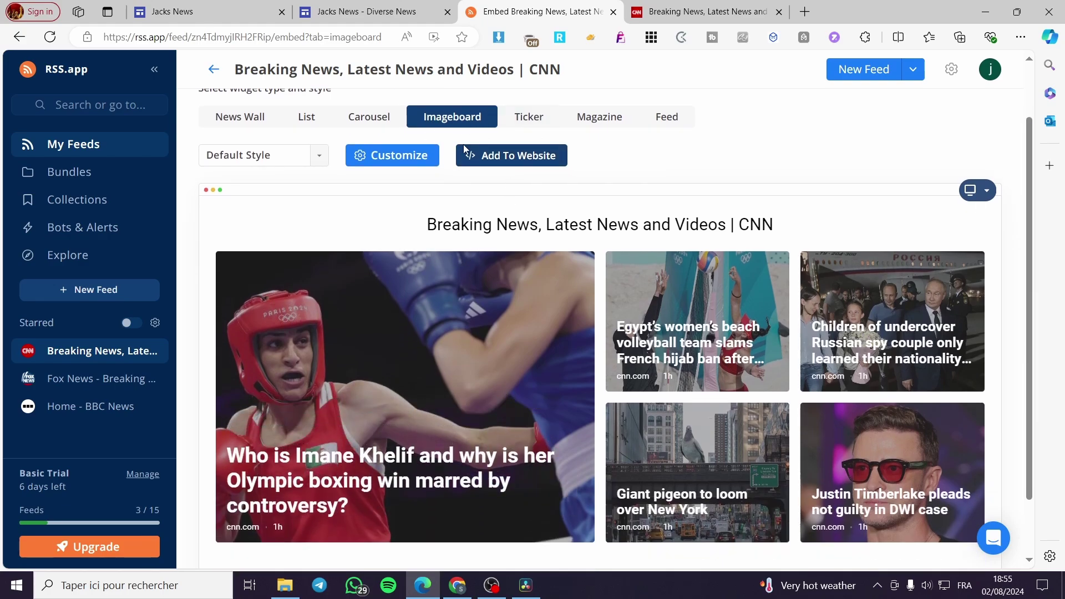
{"action": "left_click", "coordinate": [731, 11]}
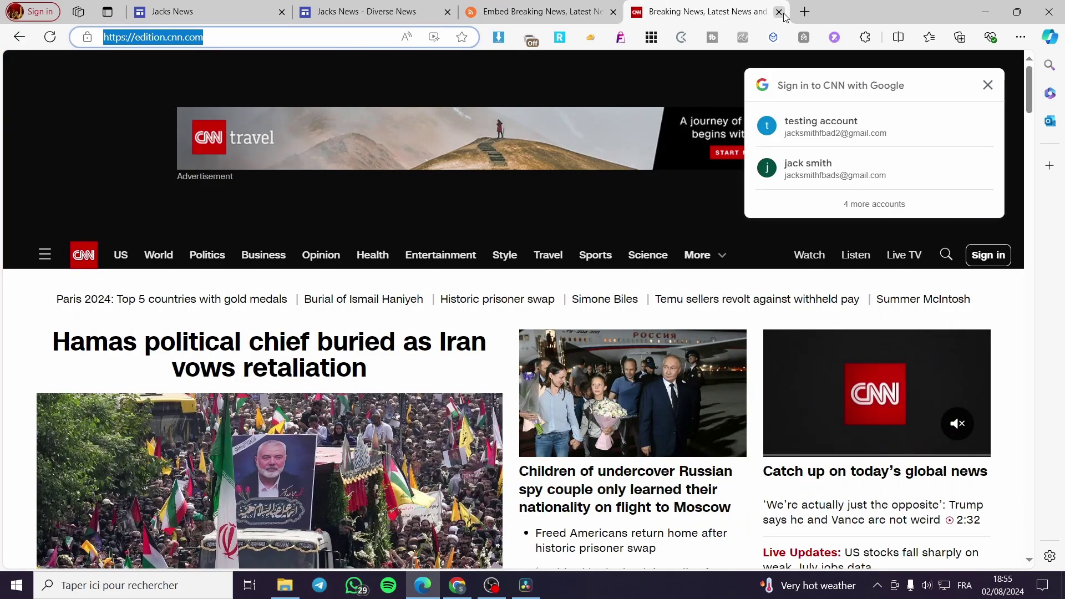
{"action": "left_click", "coordinate": [779, 12]}
{"action": "left_click", "coordinate": [498, 161]}
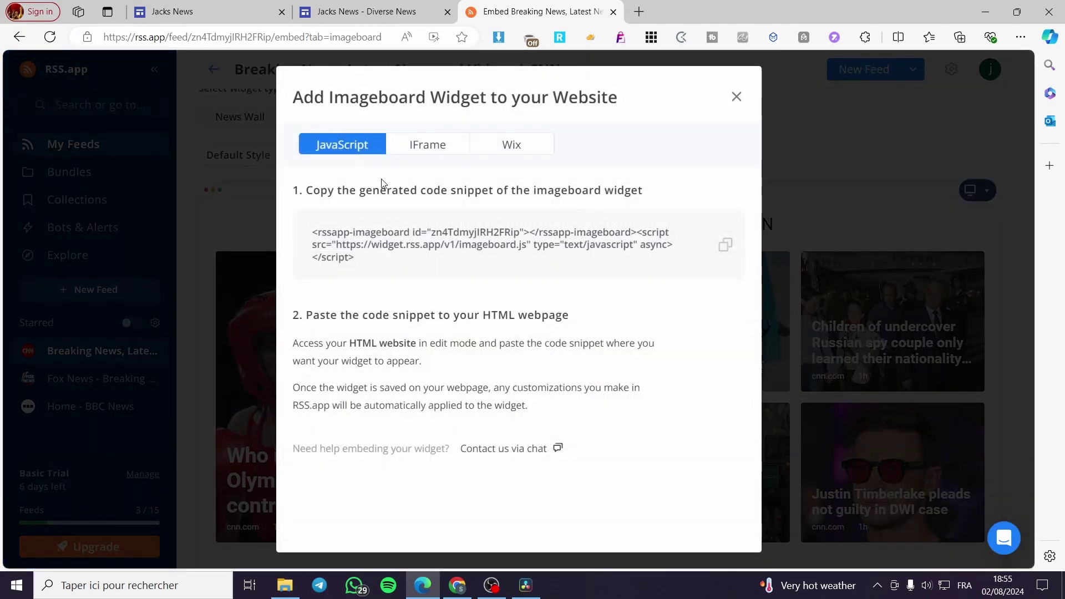
{"action": "left_click", "coordinate": [727, 245]}
{"action": "key", "text": "ctrl+shift+Tab"}
- In the Jacks News editor, add an untitled page and delete it
{"action": "left_click", "coordinate": [204, 6]}
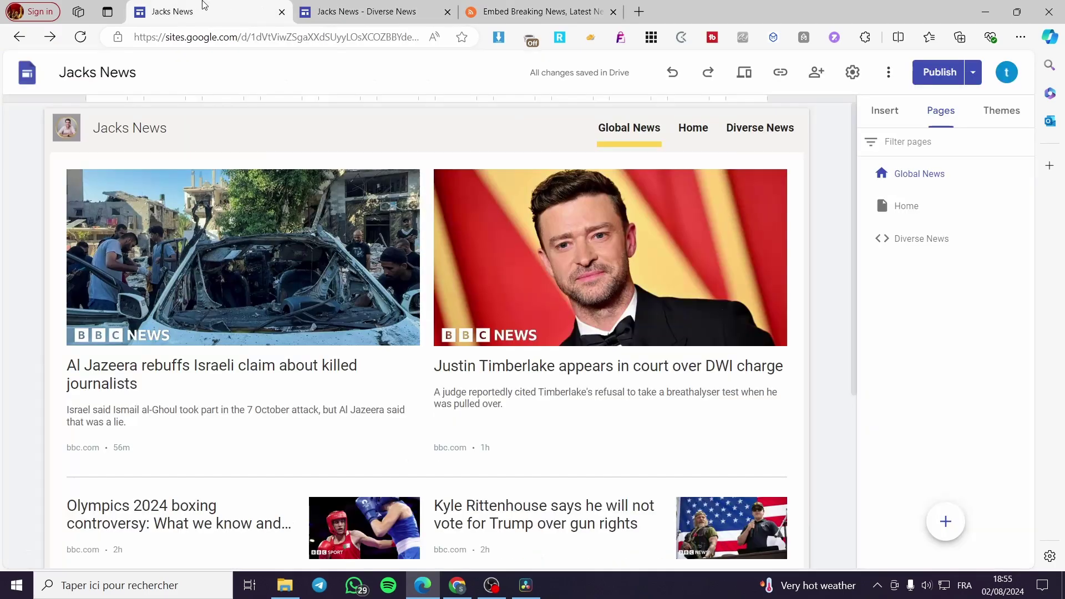
{"action": "left_click", "coordinate": [945, 521]}
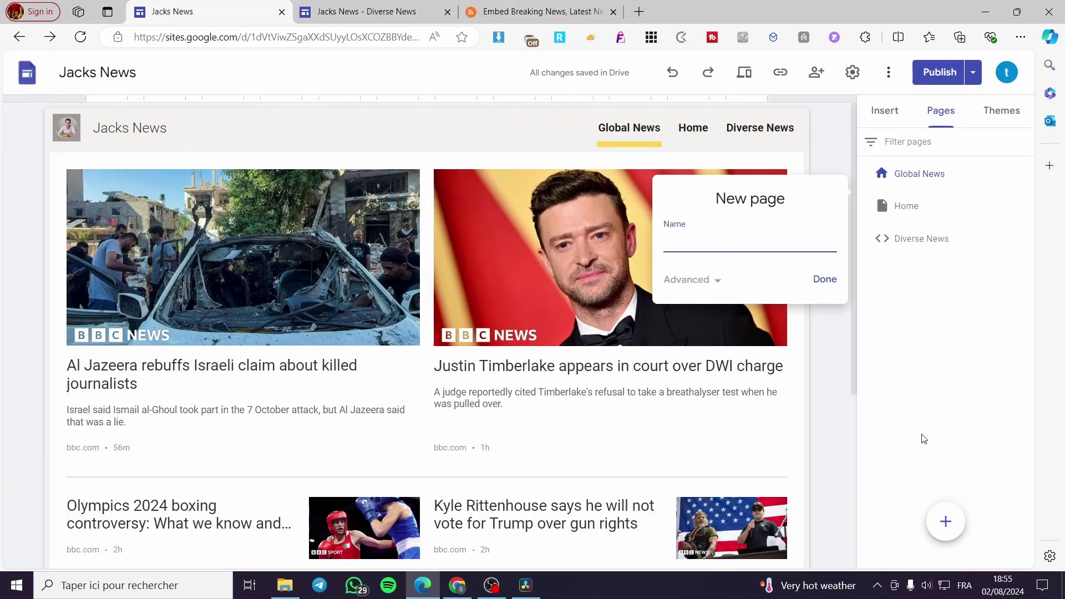
{"action": "left_click", "coordinate": [820, 281]}
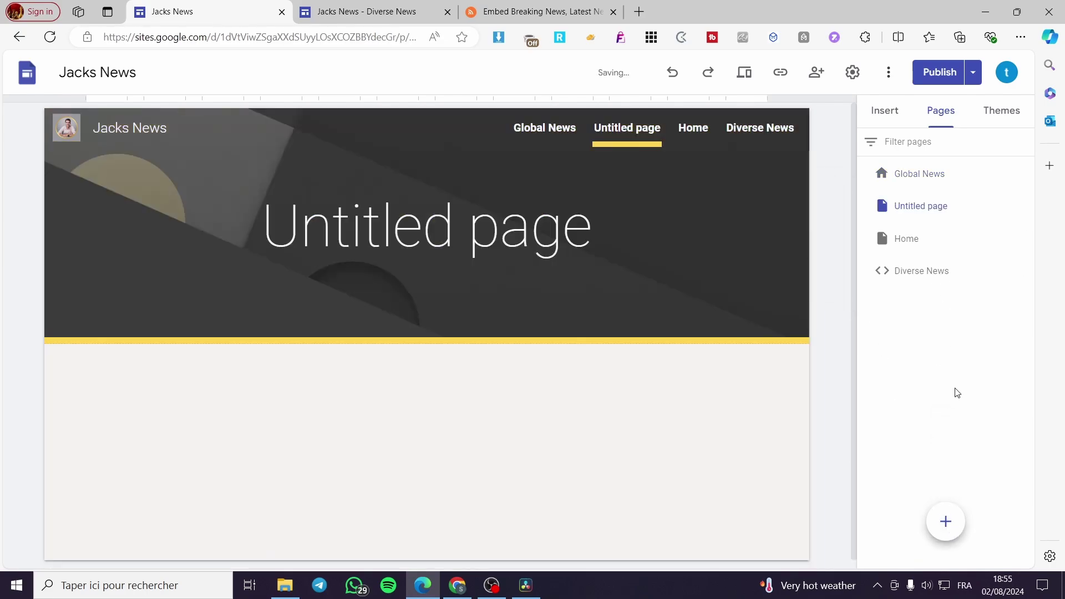
{"action": "left_click", "coordinate": [1025, 207]}
{"action": "left_click", "coordinate": [960, 373]}
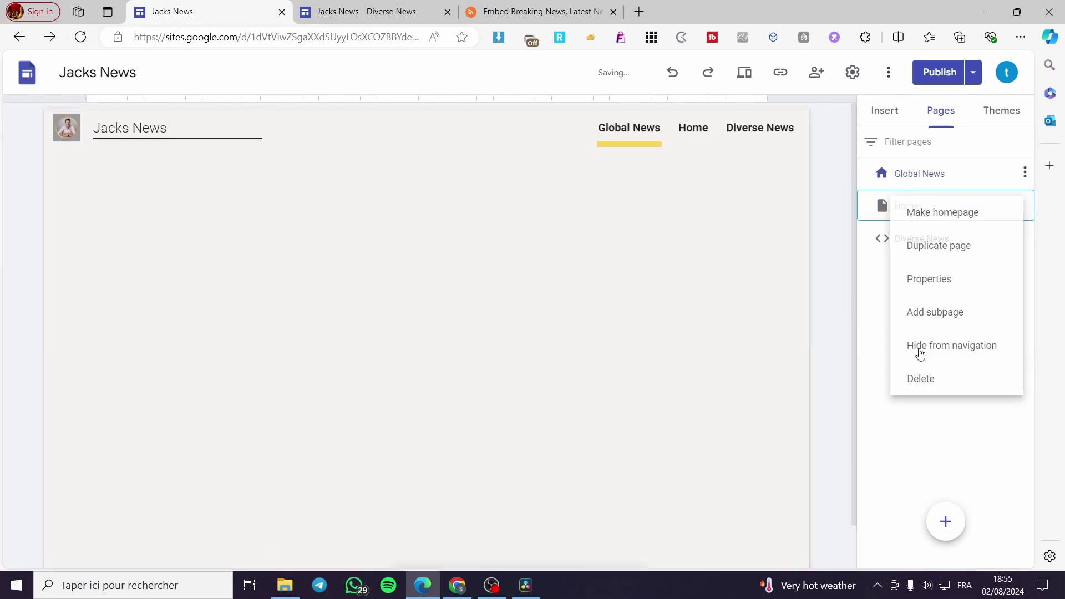
- Add a second untitled page and delete it as well
{"action": "left_click", "coordinate": [946, 519]}
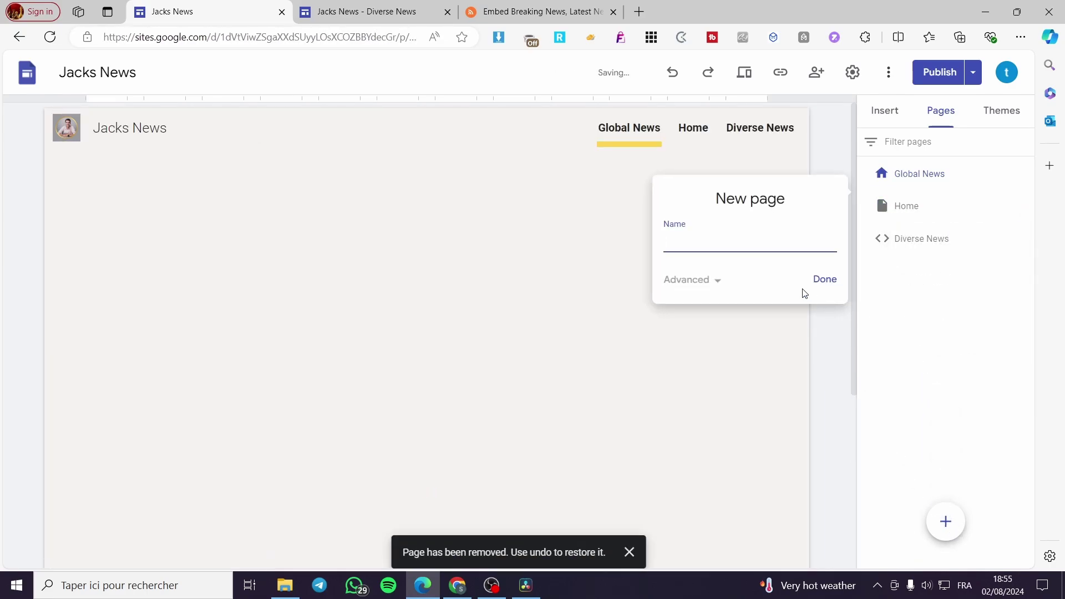
{"action": "left_click", "coordinate": [825, 280]}
{"action": "left_click", "coordinate": [1025, 206]}
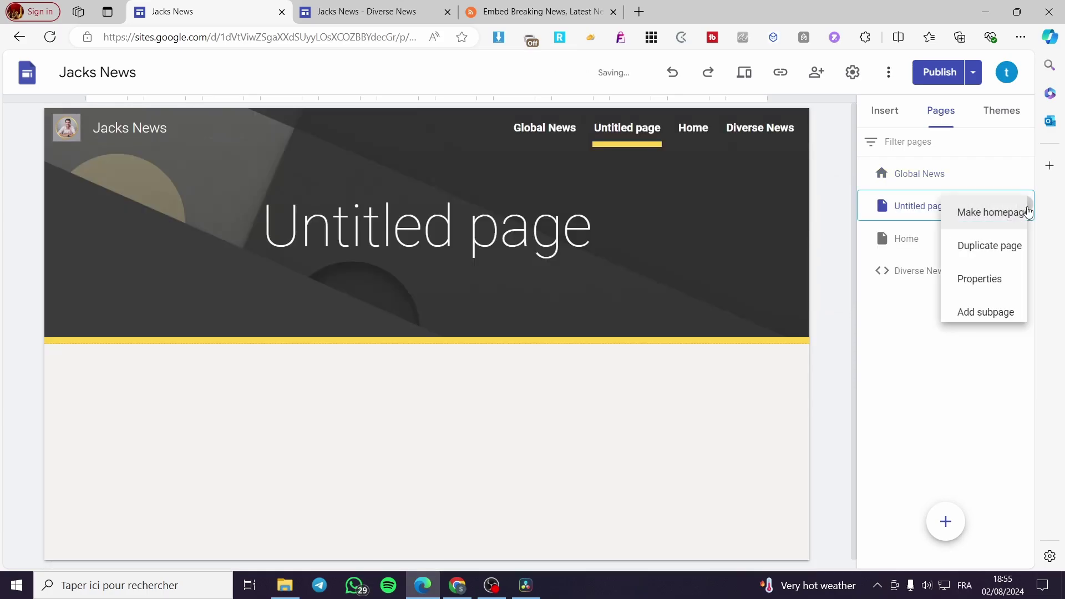
{"action": "left_click", "coordinate": [968, 388]}
{"action": "mouse_move", "coordinate": [952, 506]}
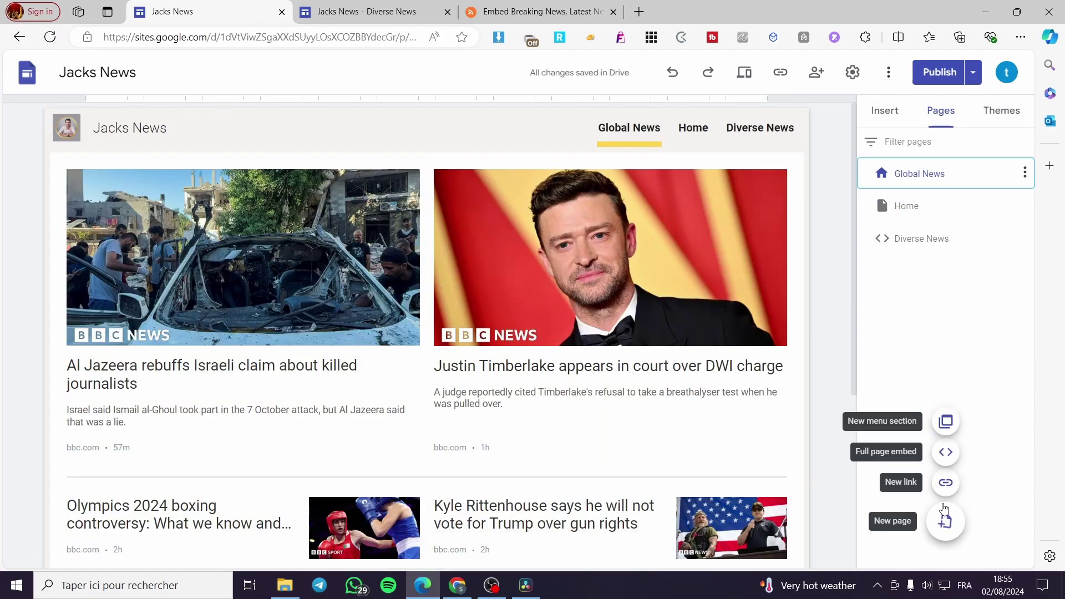
- Create a full-page embed page named News and insert the CNN image-grid widget code
{"action": "left_click", "coordinate": [946, 452]}
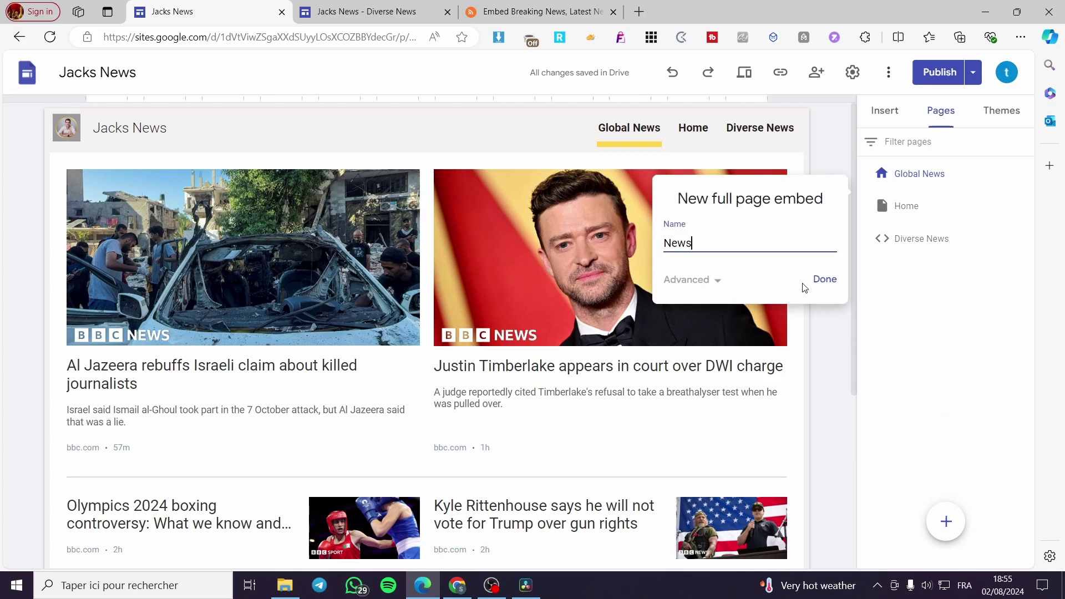
{"action": "left_click", "coordinate": [825, 280]}
{"action": "left_click", "coordinate": [350, 424]}
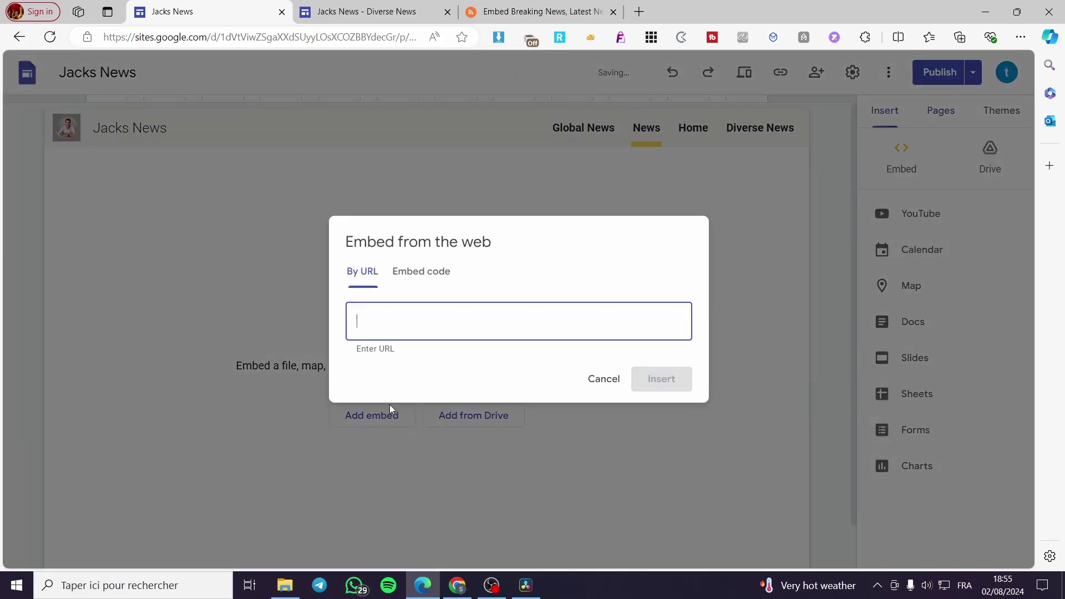
{"action": "left_click", "coordinate": [438, 273]}
{"action": "key", "text": "ctrl+v"}
{"action": "left_click", "coordinate": [671, 400]}
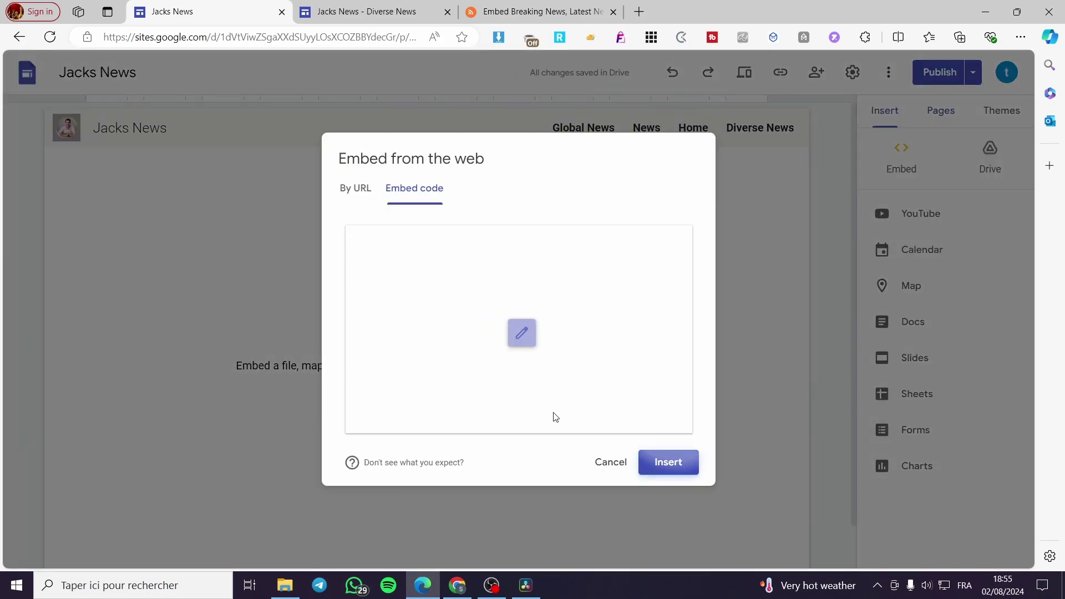
{"action": "left_click", "coordinate": [660, 471]}
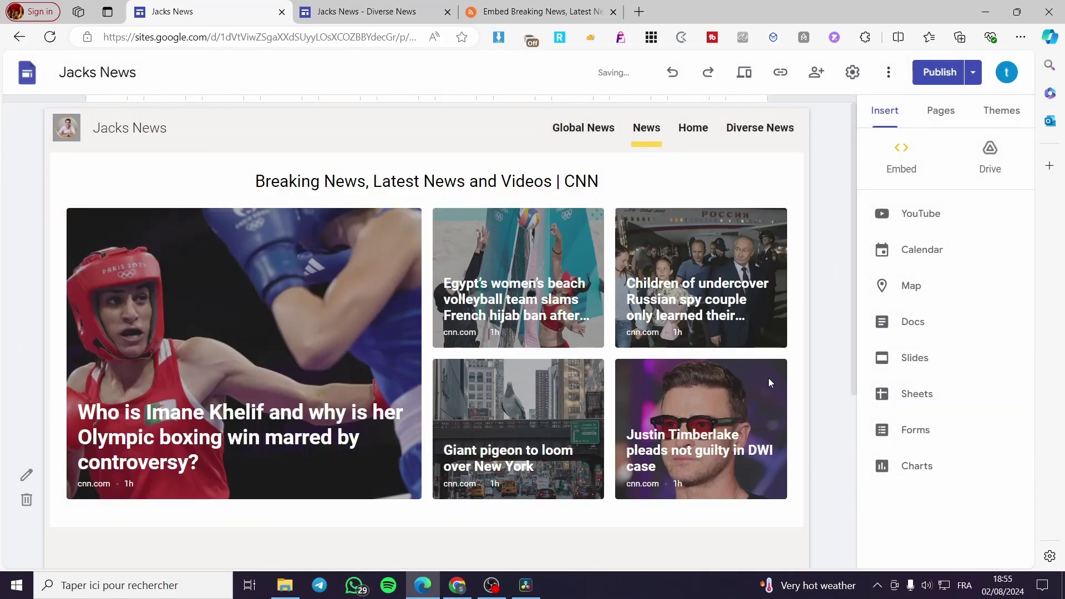
{"action": "left_click", "coordinate": [930, 114]}
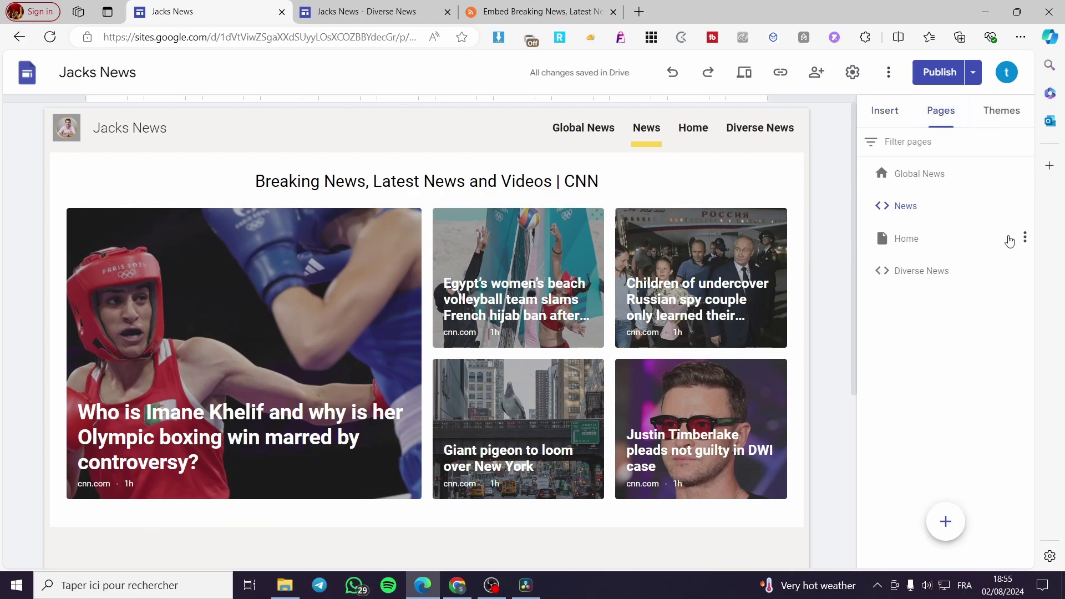
- Drag Home and Diverse News onto News as subpages and check the grouping
{"action": "left_click_drag", "start_coordinate": [951, 244], "coordinate": [917, 206]}
{"action": "mouse_move", "coordinate": [913, 270]}
{"action": "left_mouse_down"}
{"action": "mouse_move", "coordinate": [916, 223]}
{"action": "mouse_move", "coordinate": [916, 268]}
{"action": "mouse_move", "coordinate": [897, 273]}
{"action": "left_mouse_up"}
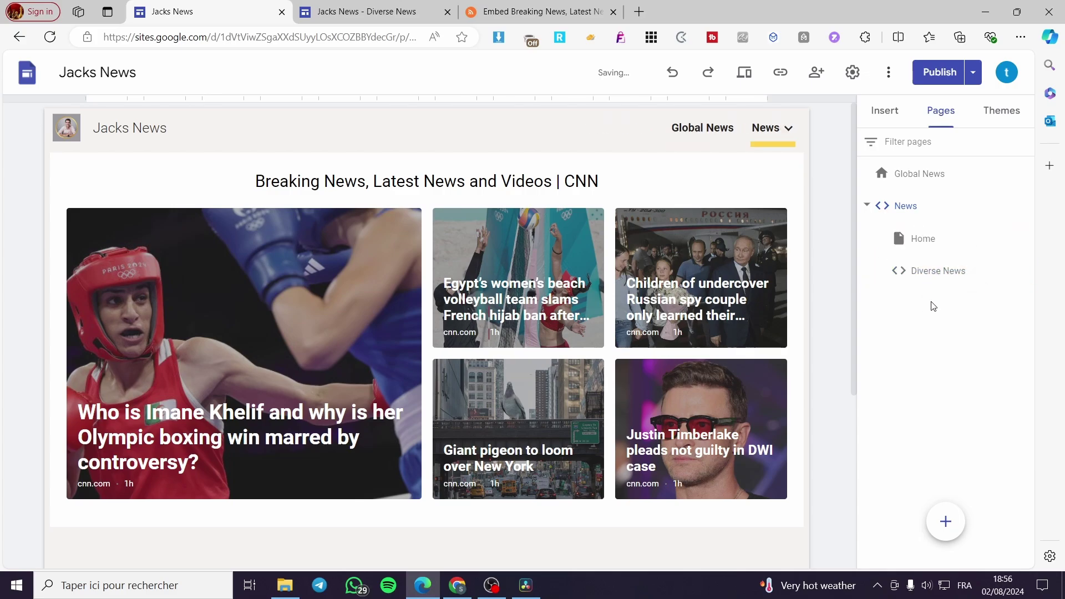
{"action": "left_click", "coordinate": [867, 206]}
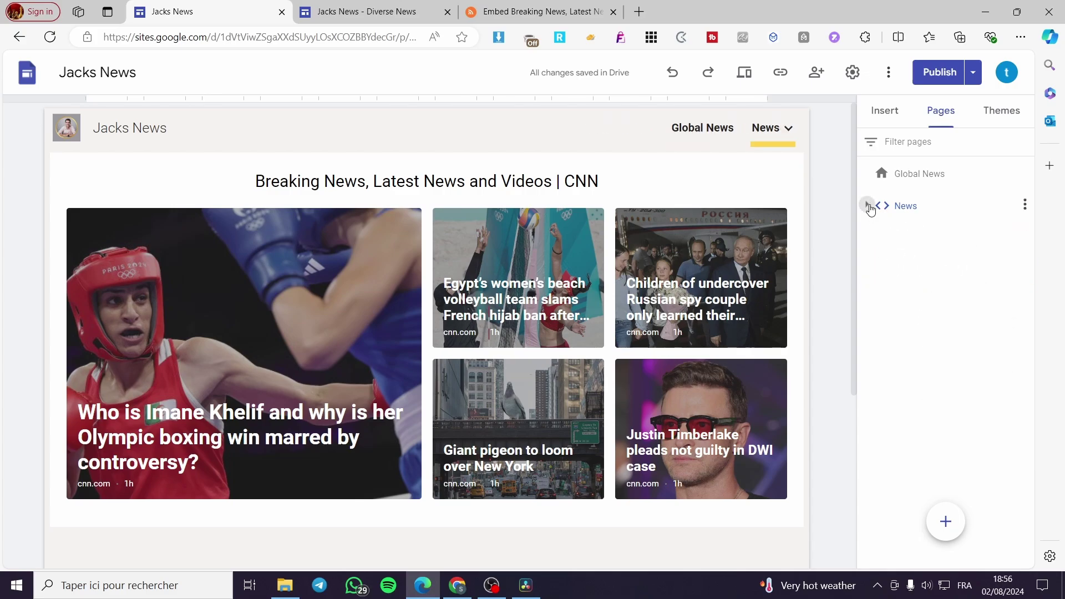
{"action": "left_click", "coordinate": [877, 210]}
{"action": "left_click", "coordinate": [1025, 206]}
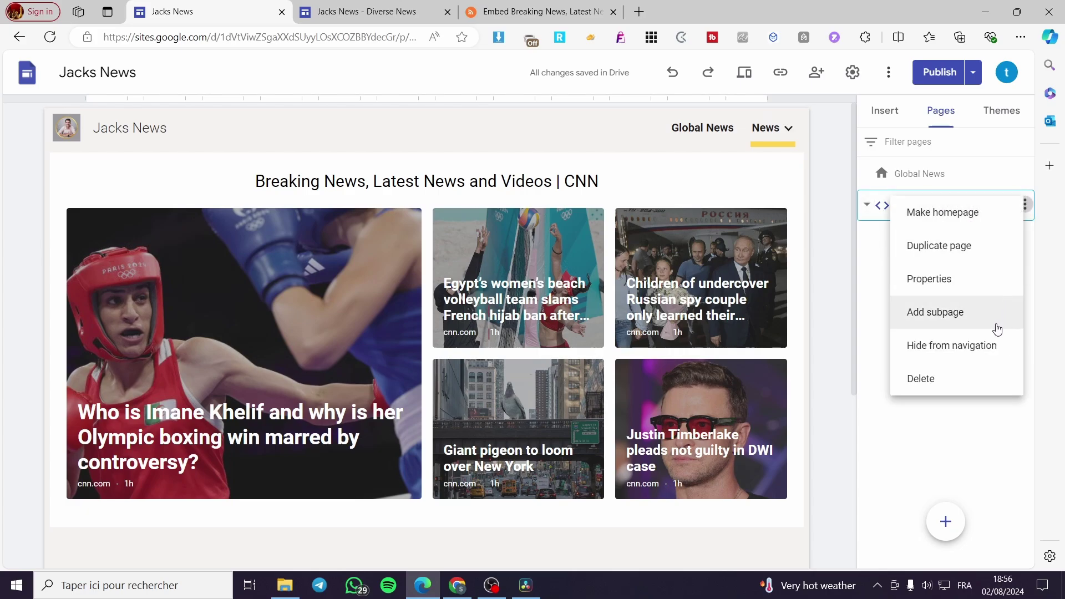
{"action": "left_click", "coordinate": [977, 412]}
{"action": "left_click_drag", "start_coordinate": [932, 247], "coordinate": [935, 350]}
{"action": "scroll", "coordinate": [435, 314], "scroll_direction": "down", "scroll_amount": 5}
{"action": "scroll", "coordinate": [435, 314], "scroll_direction": "up", "scroll_amount": 5}
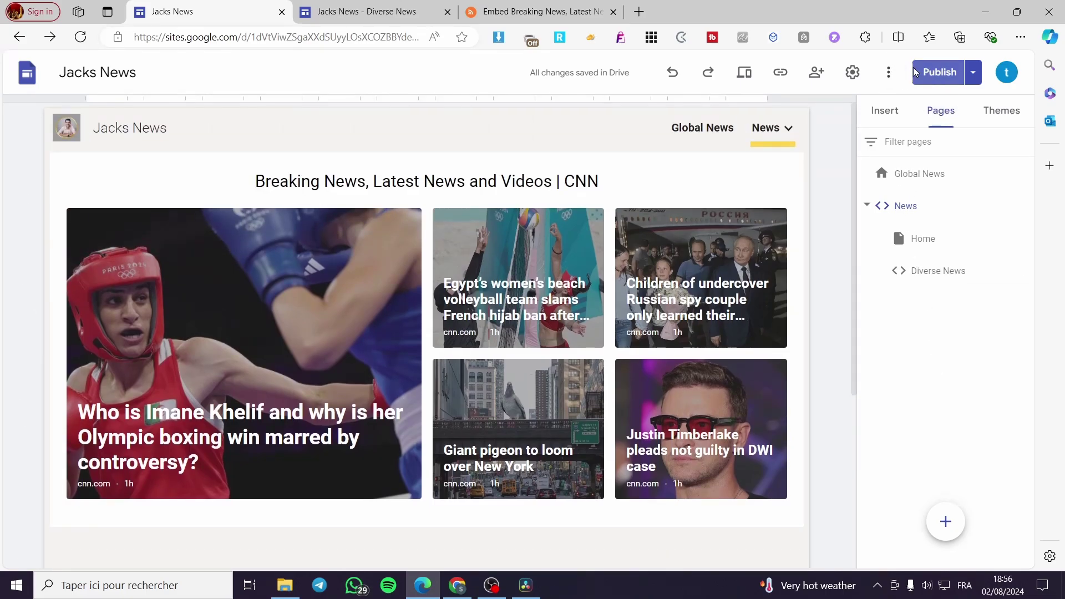